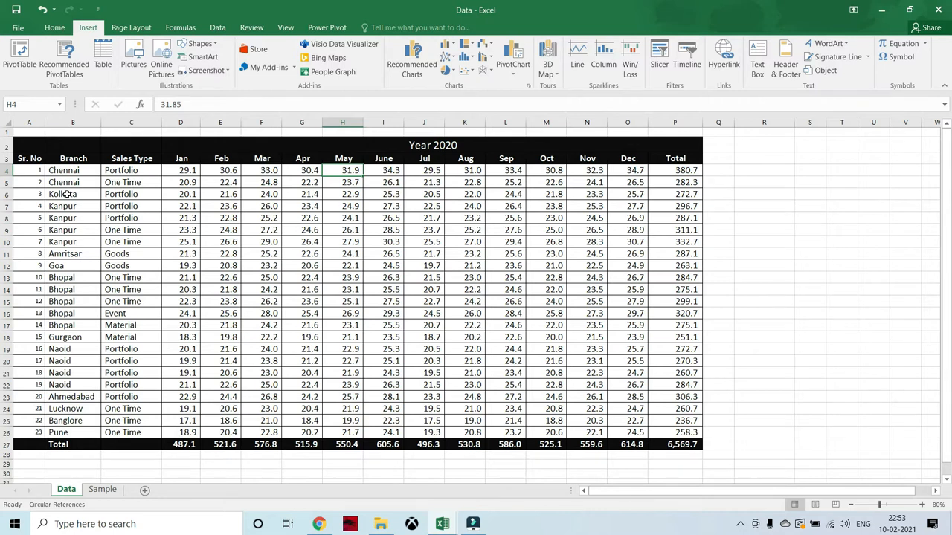
Step: Create a PivotTable from the range A3:P26 of the Data sheet and place it on a new worksheet
left_click_drag(30, 158, 257, 224)
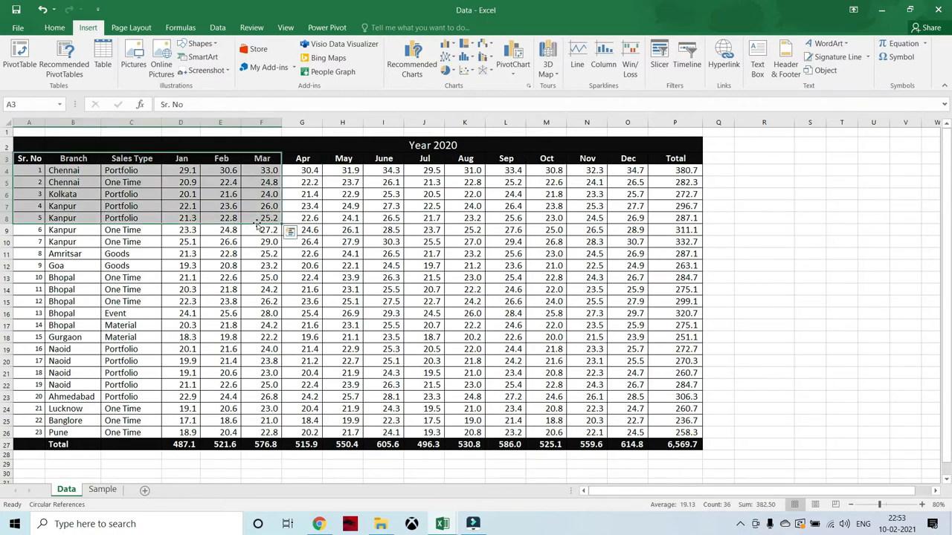
left_click_drag(29, 158, 513, 313)
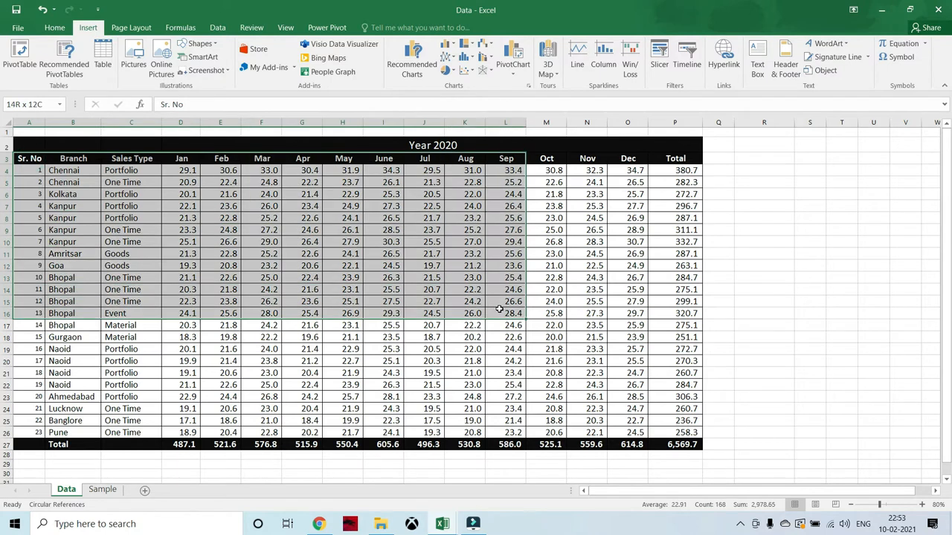
left_click_drag(627, 346, 678, 433)
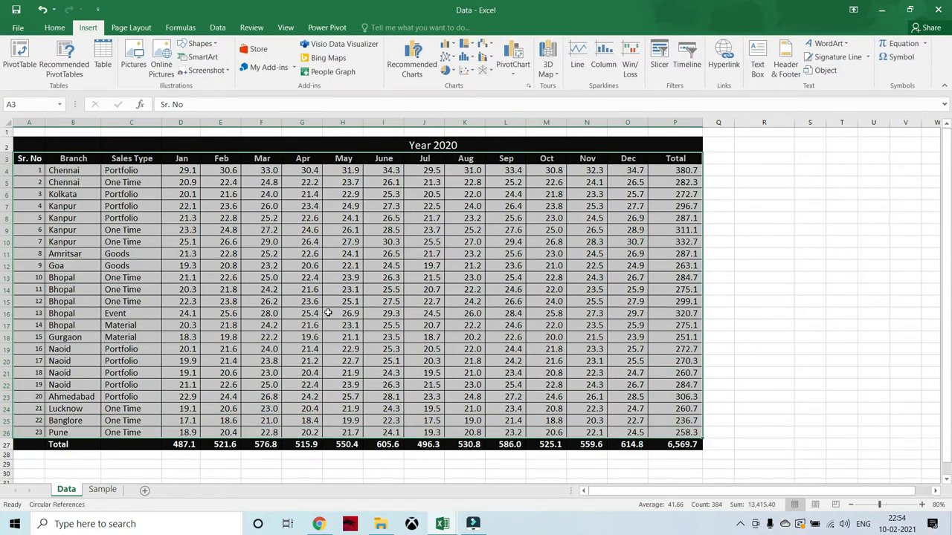
left_click(23, 69)
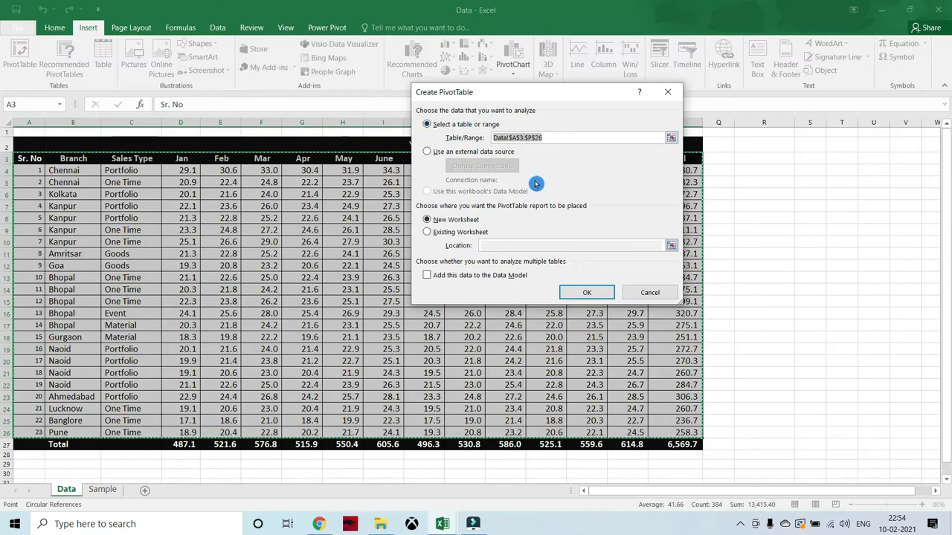
left_click(648, 155)
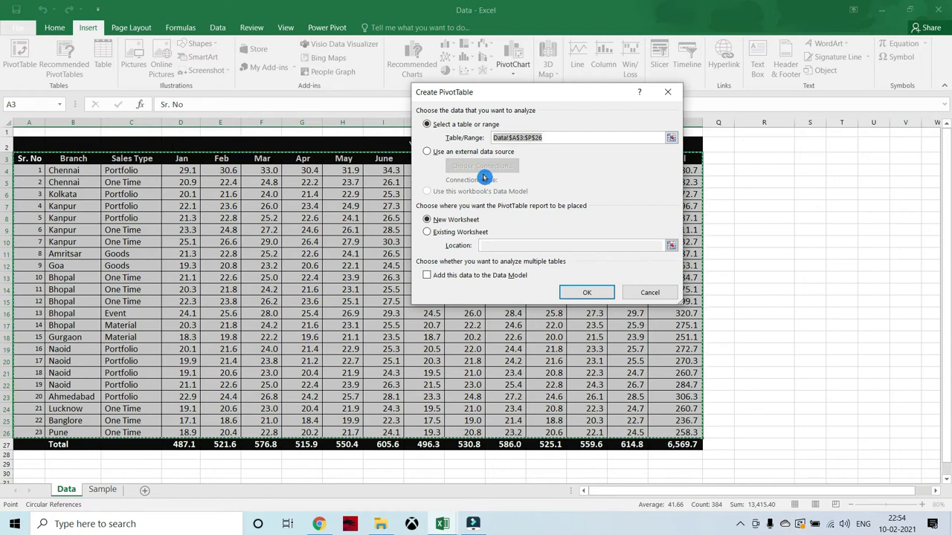
left_click(438, 245)
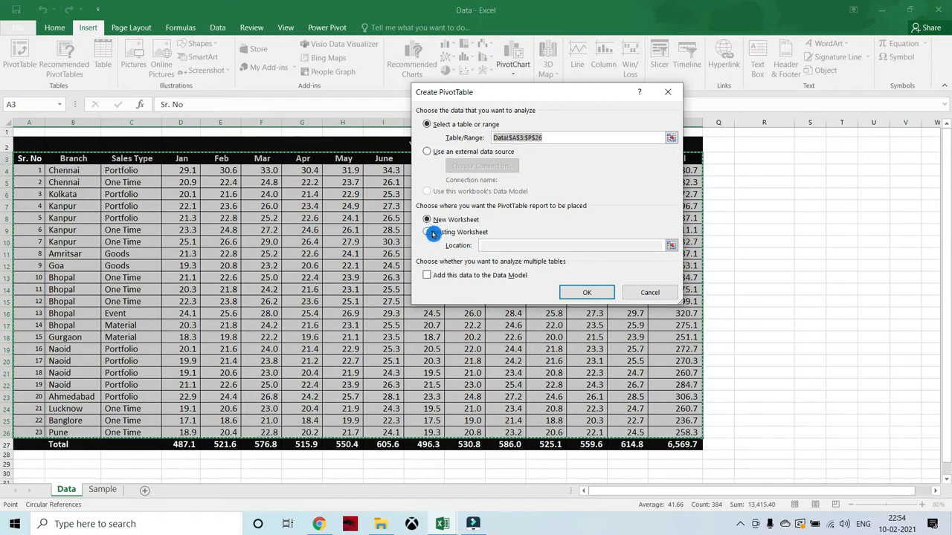
left_click(426, 219)
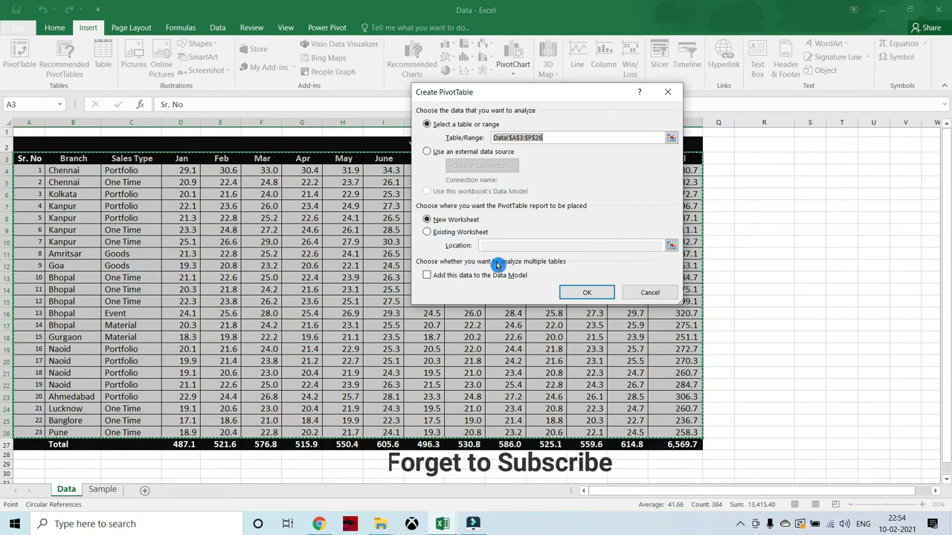
left_click(428, 221)
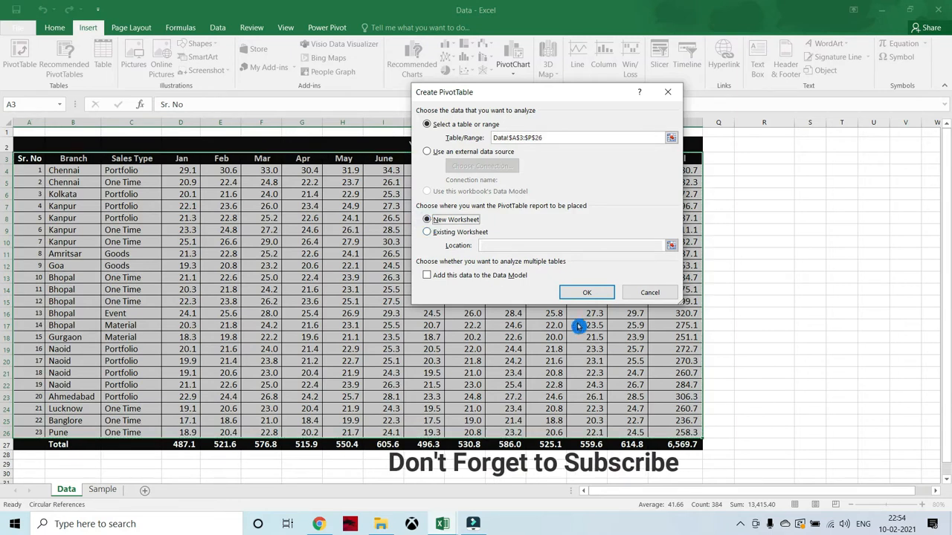
left_click(587, 293)
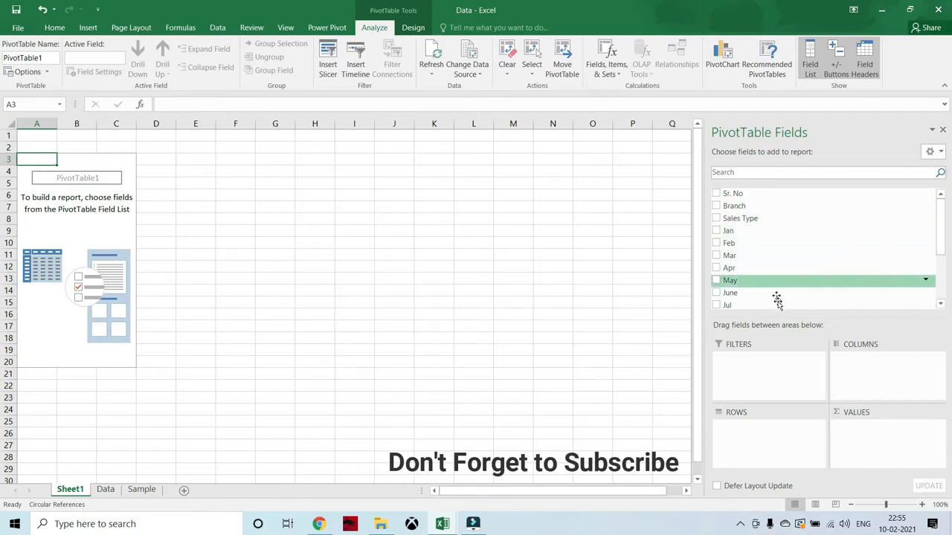
Step: Add the Branch field to the pivot table's rows and sum the Total field as its values
mouse_move(946, 229)
left_mouse_down()
mouse_move(946, 250)
mouse_move(946, 227)
left_mouse_up()
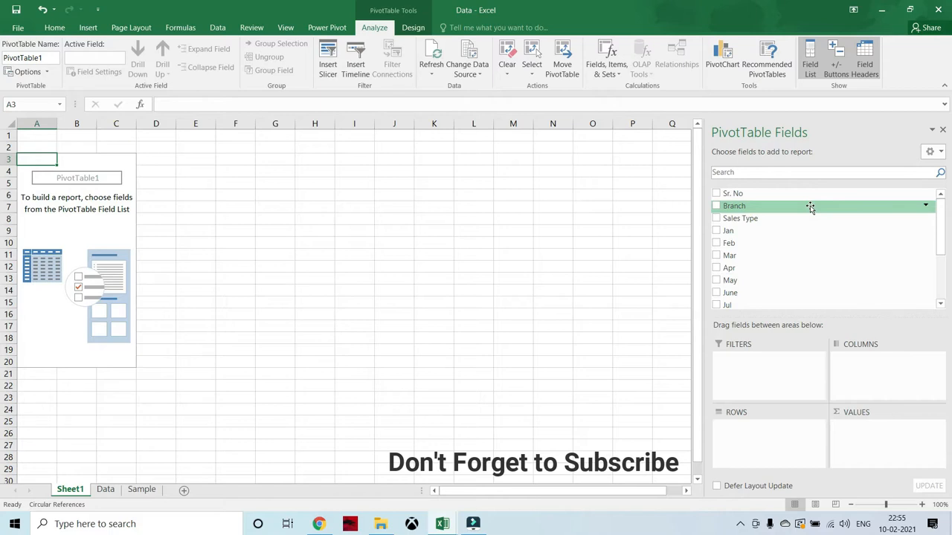
left_click_drag(809, 206, 768, 453)
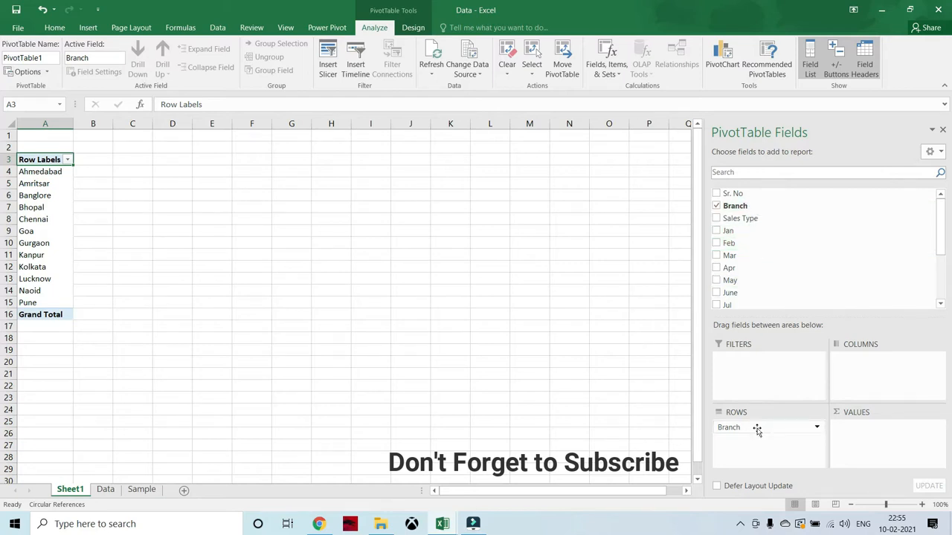
mouse_move(945, 240)
left_mouse_down()
mouse_move(942, 265)
mouse_move(943, 244)
left_mouse_up()
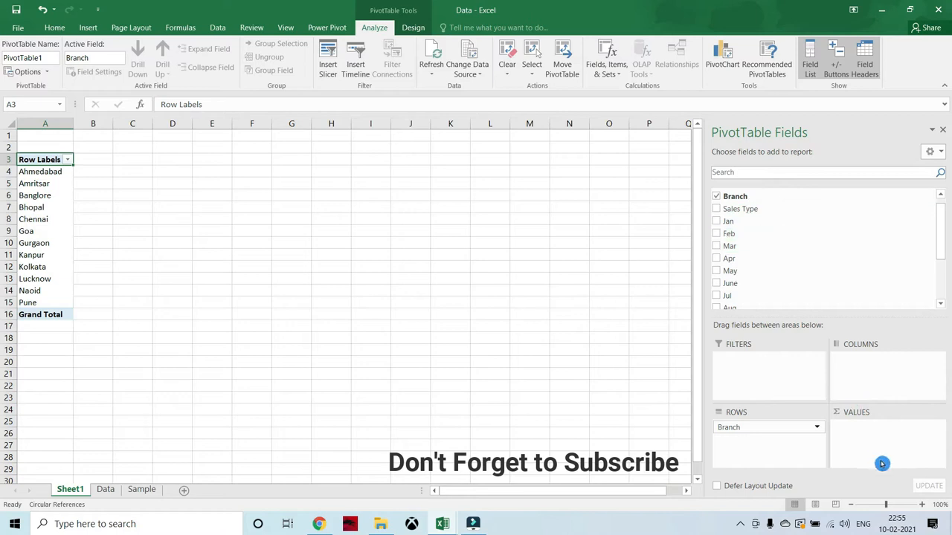
left_click_drag(946, 217, 941, 273)
left_click_drag(756, 290, 886, 439)
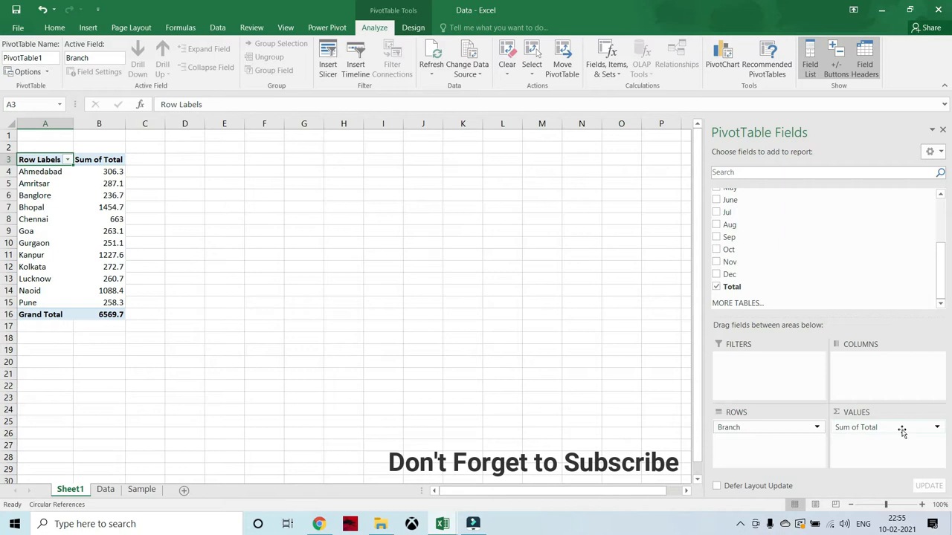
Step: Examine the branch totals and grand total in the pivot table and the Sales Type entries on the Data sheet
left_click(66, 200)
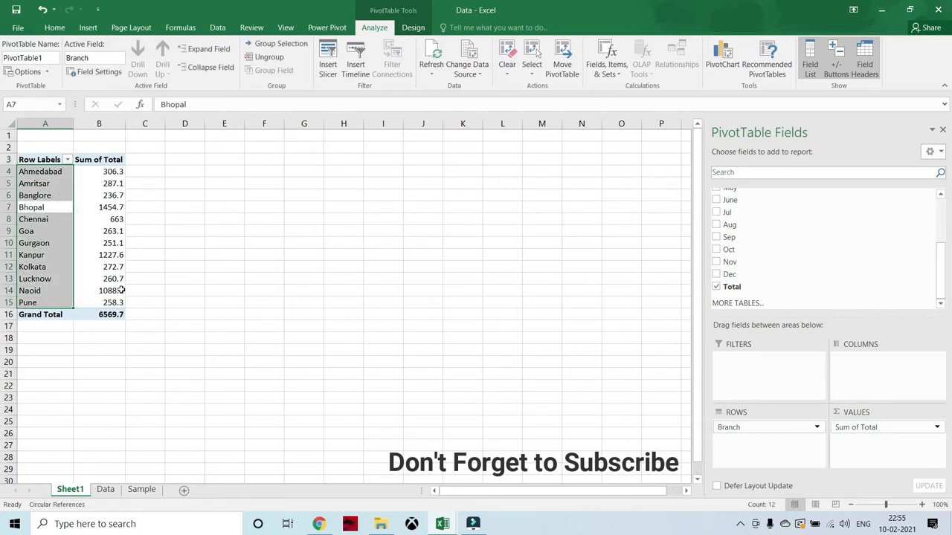
left_click(40, 170)
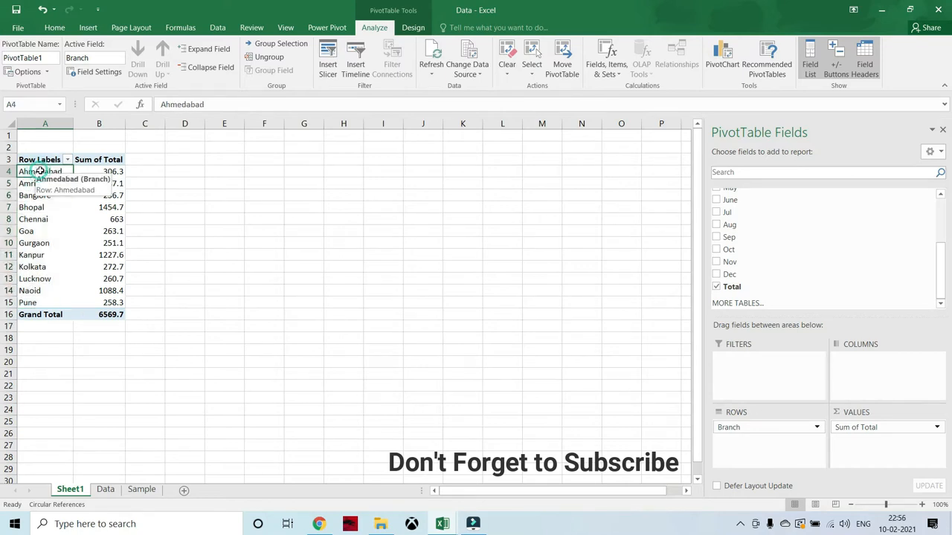
left_click(122, 171)
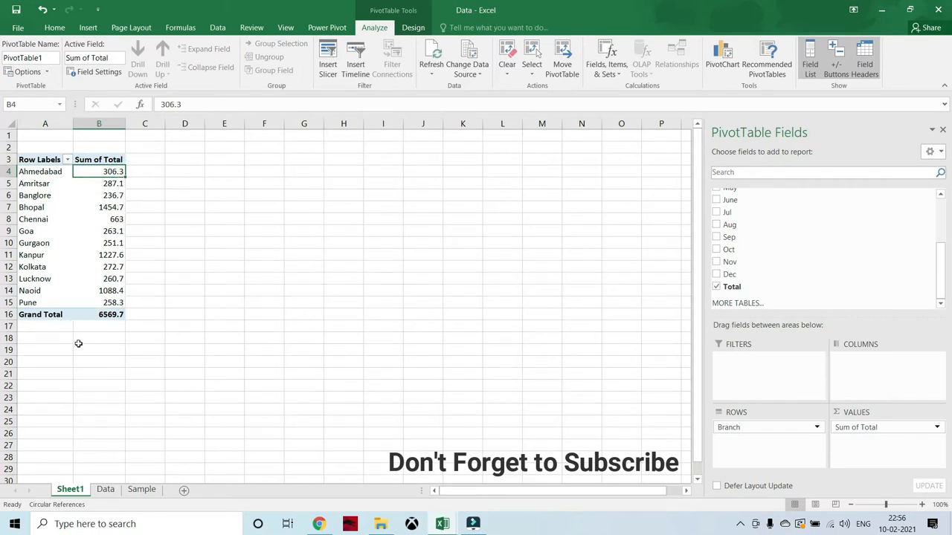
mouse_move(121, 315)
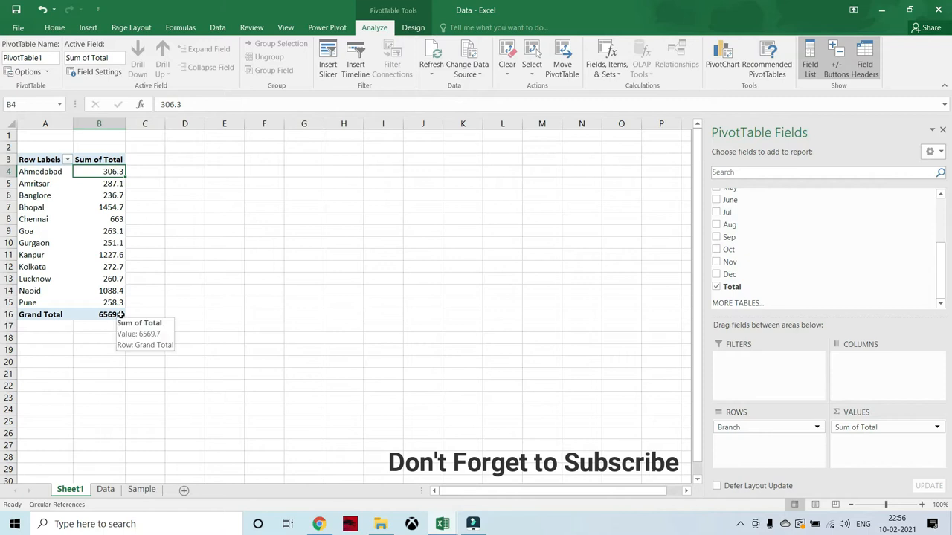
left_click(105, 490)
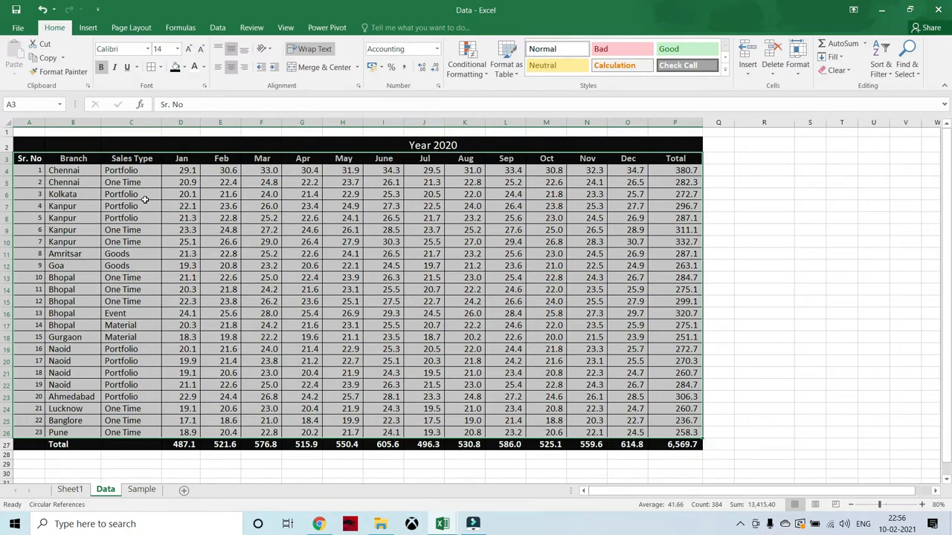
left_click(147, 185)
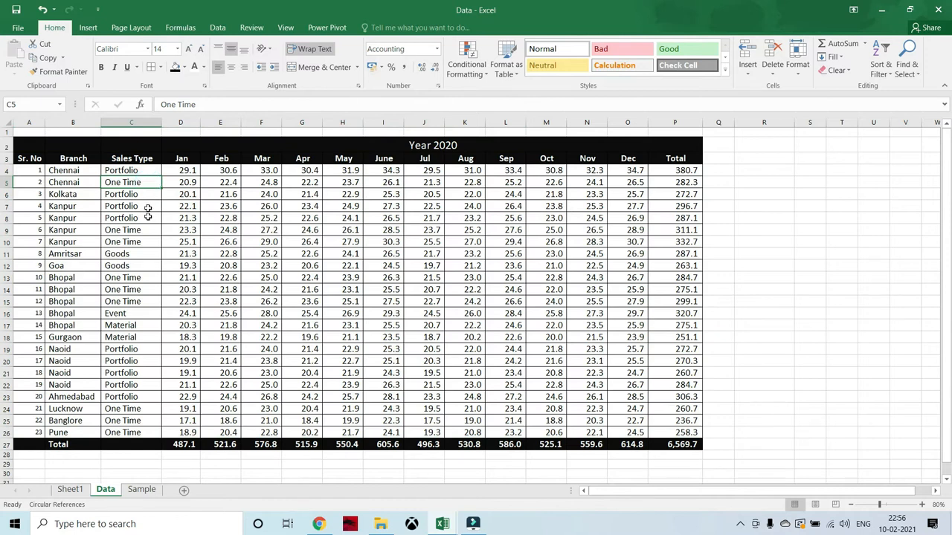
left_click(141, 257)
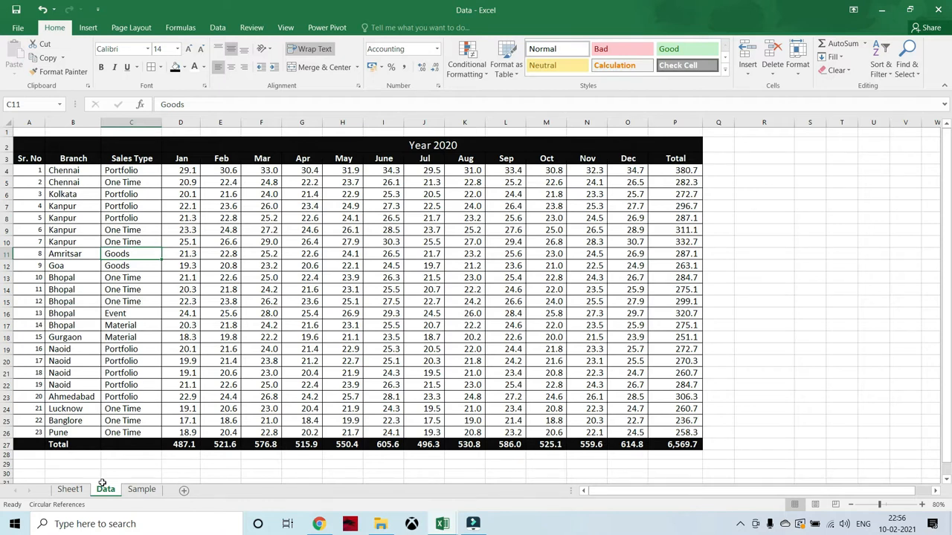
left_click(70, 490)
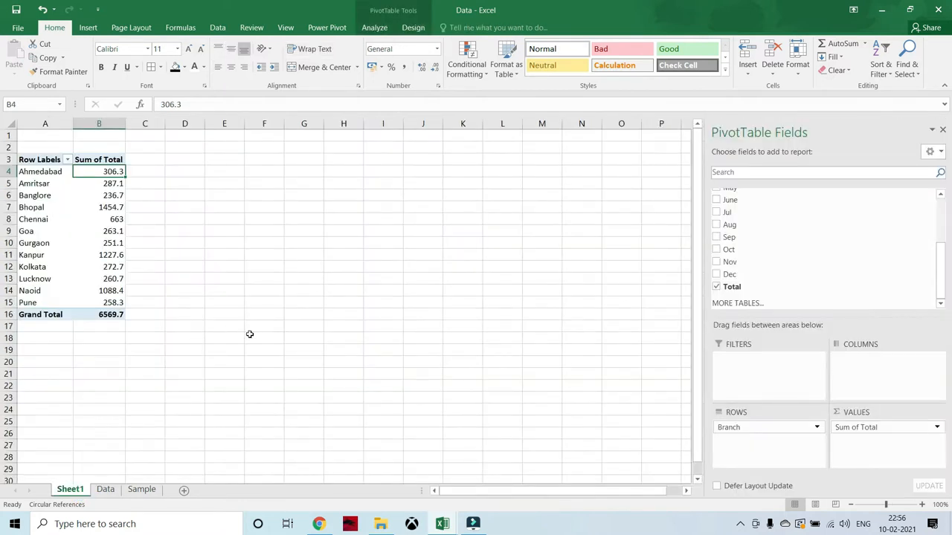
Step: Add the Sales Type field to the pivot table's columns and apply all borders to A4:G17
left_click_drag(941, 297, 941, 220)
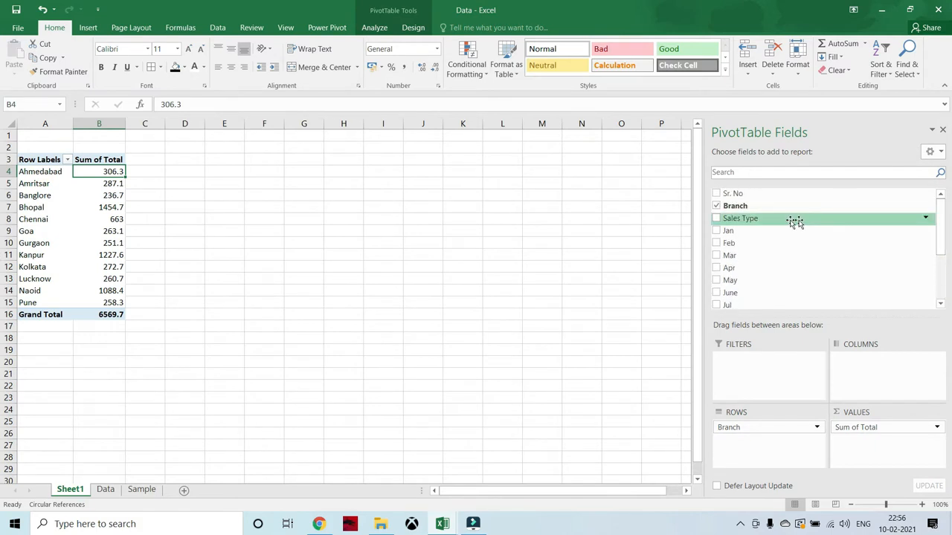
left_click_drag(771, 224, 884, 365)
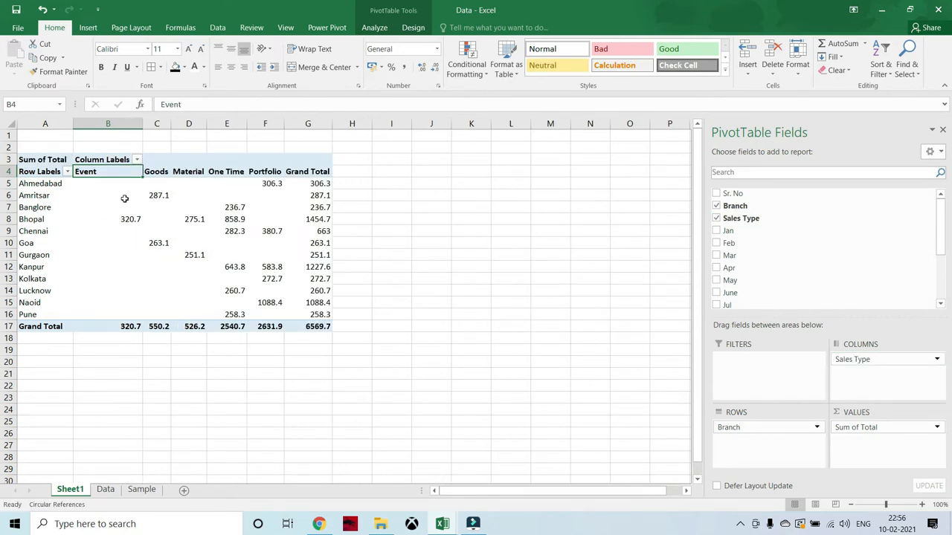
left_click_drag(81, 184, 307, 313)
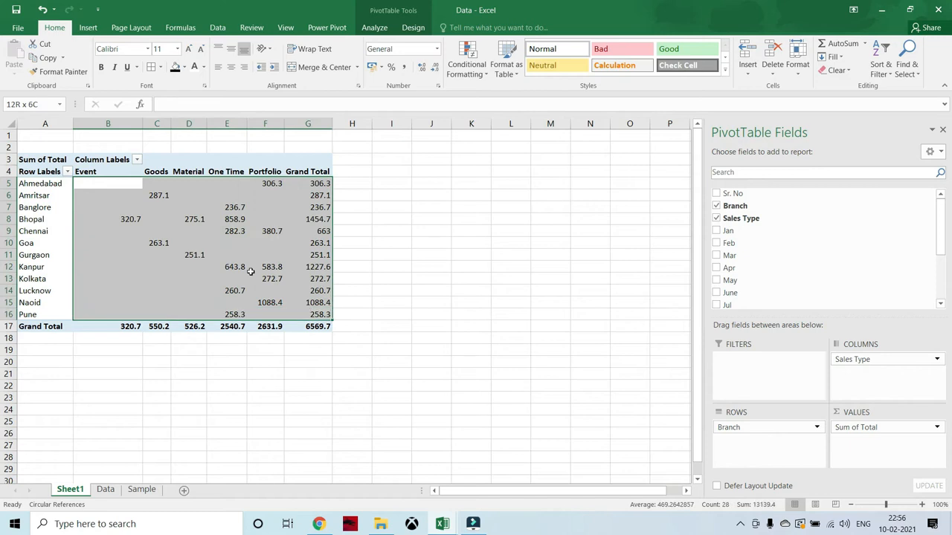
left_click_drag(39, 171, 313, 326)
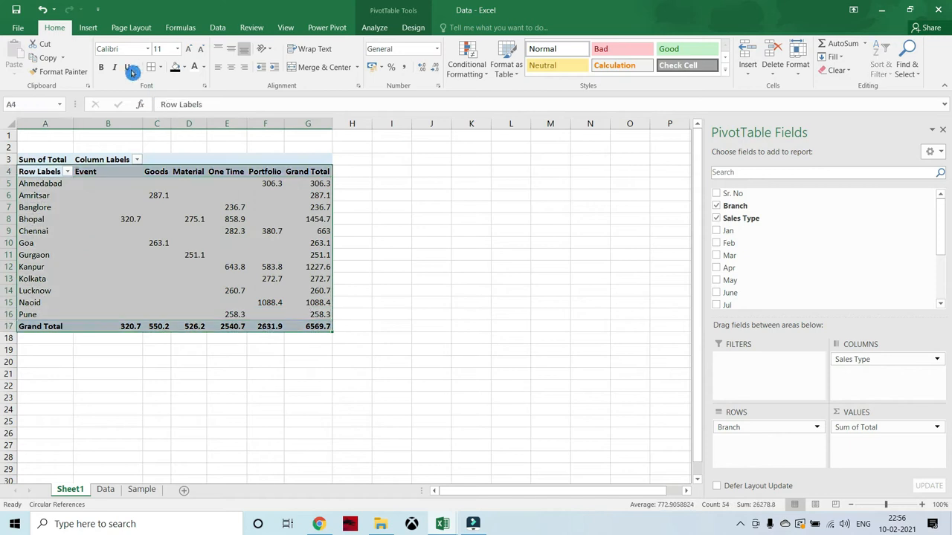
left_click(152, 67)
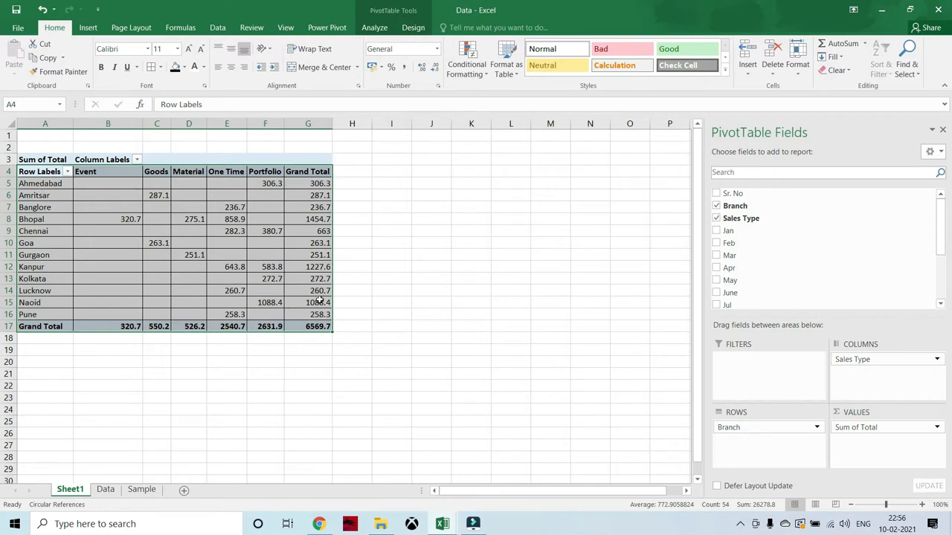
Step: Examine the branch totals by sales type for Ahmedabad, Amritsar and Banglore in the pivot table
left_click(106, 492)
left_click(70, 490)
left_click(271, 183)
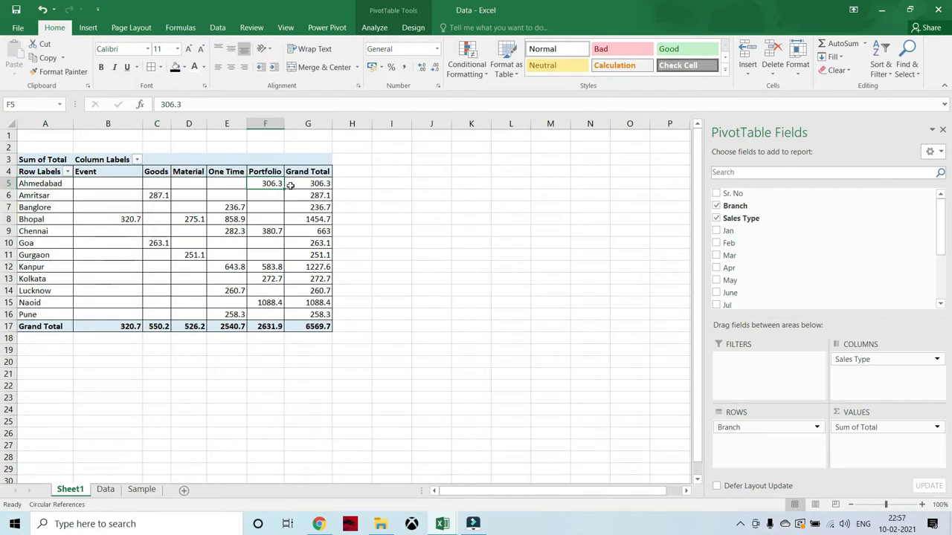
left_click(156, 195)
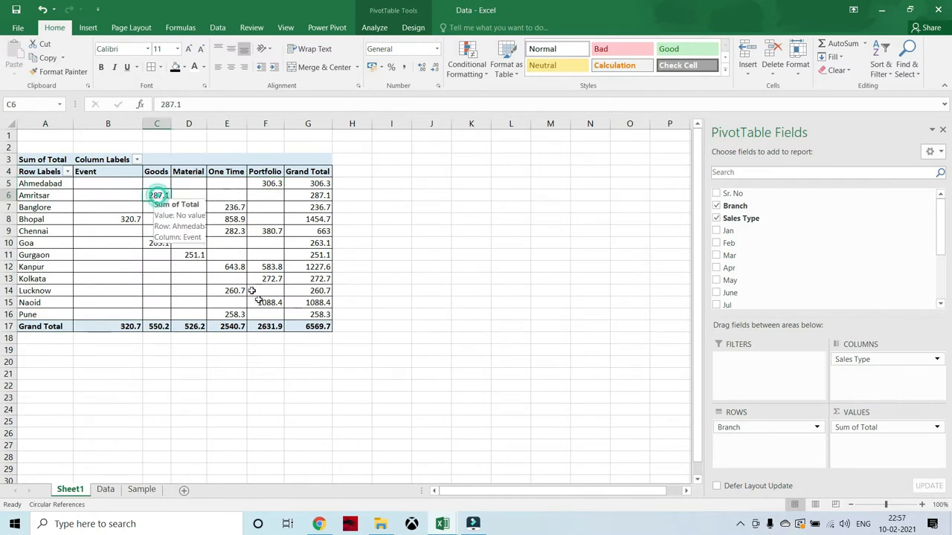
left_click(30, 209)
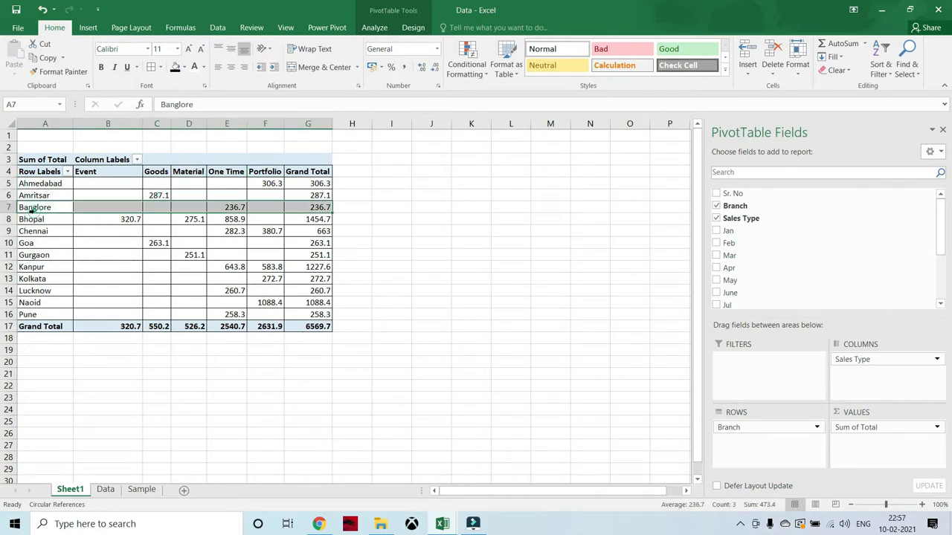
left_click(231, 206)
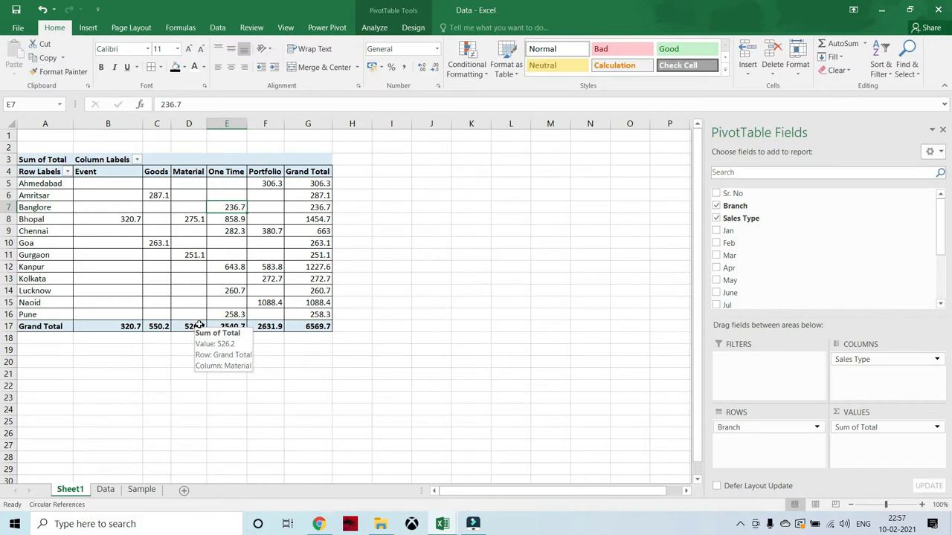
Step: Move the Sales Type field to the pivot table's rows and the Branch field to its filters
left_click(759, 370)
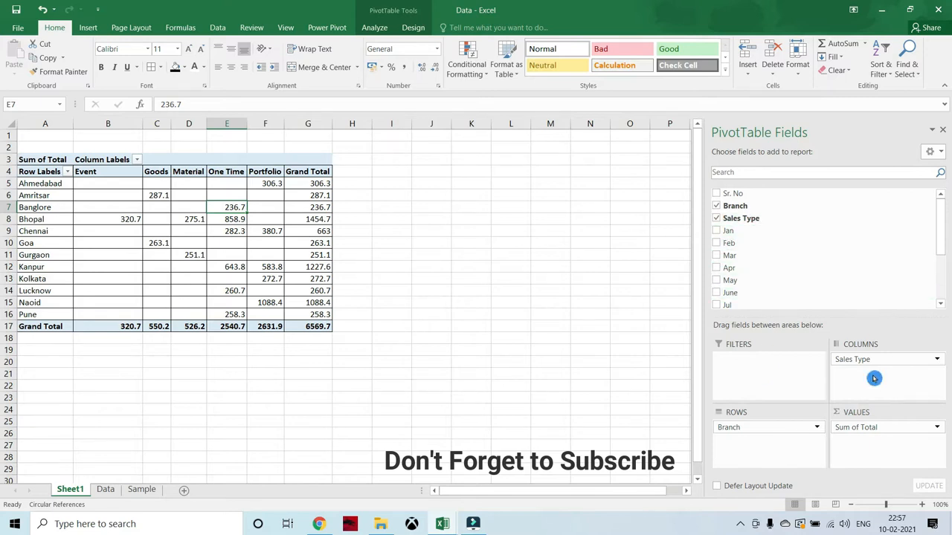
left_click_drag(884, 361, 790, 467)
left_click_drag(762, 429, 758, 382)
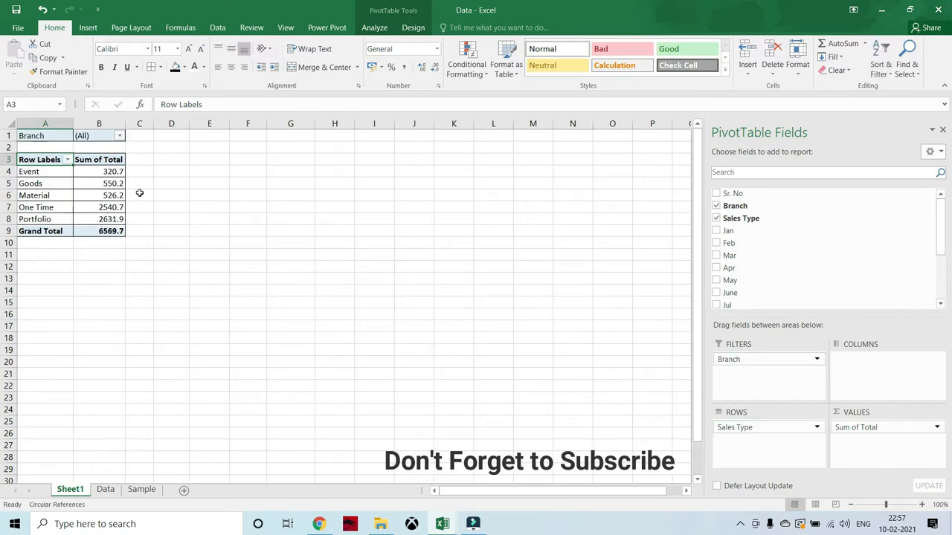
Step: Zoom in on the pivot table to examine its Branch filter and the totals per sales type
left_click(39, 136)
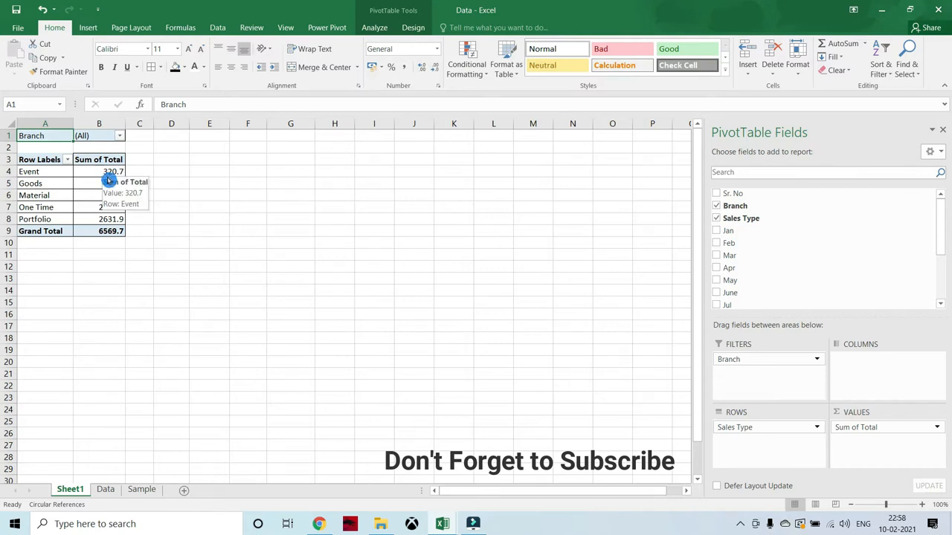
scroll(331, 326, "up", 3)
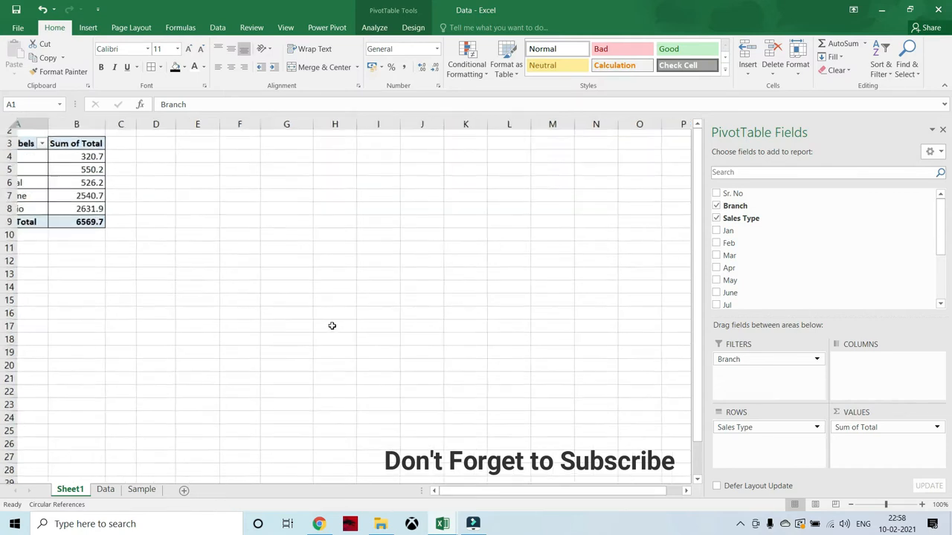
left_click(332, 325)
key("ctrl+Home")
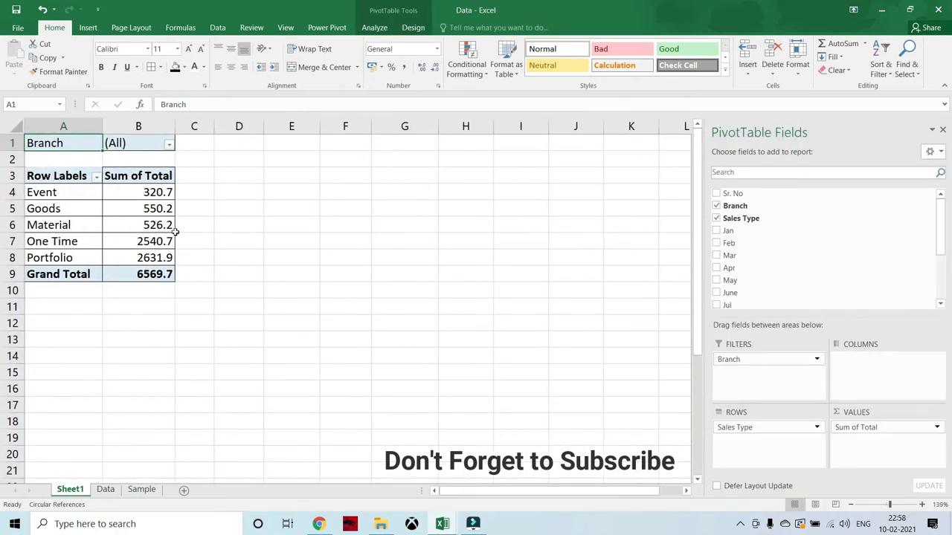
Step: Allow multiple branch selections in the pivot table's Branch filter and limit it to Ahmedabad only
left_click(170, 145)
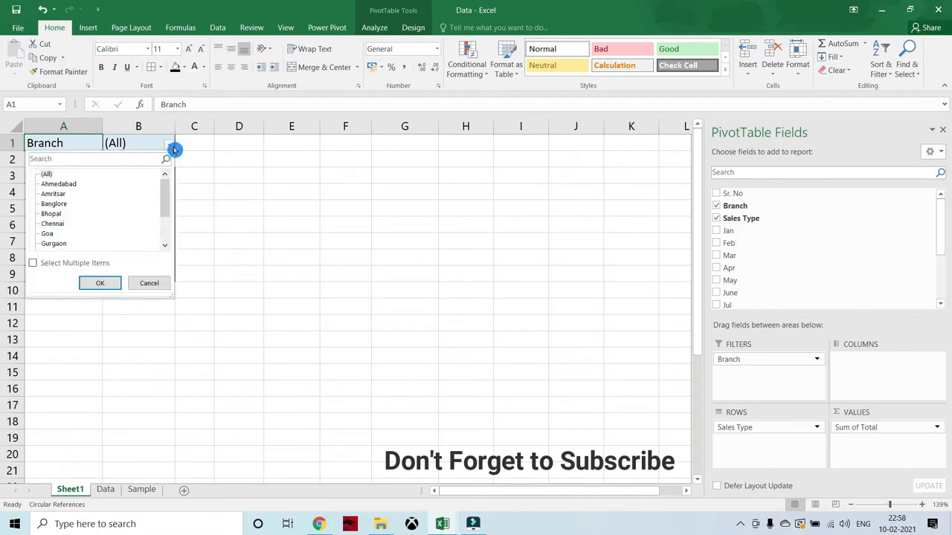
left_click(33, 264)
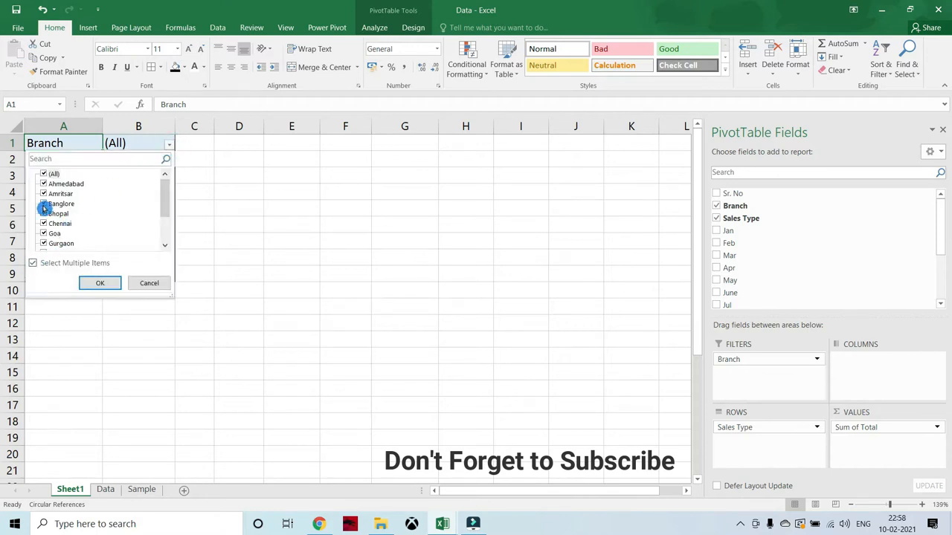
left_click(43, 174)
left_click(43, 184)
left_click(99, 284)
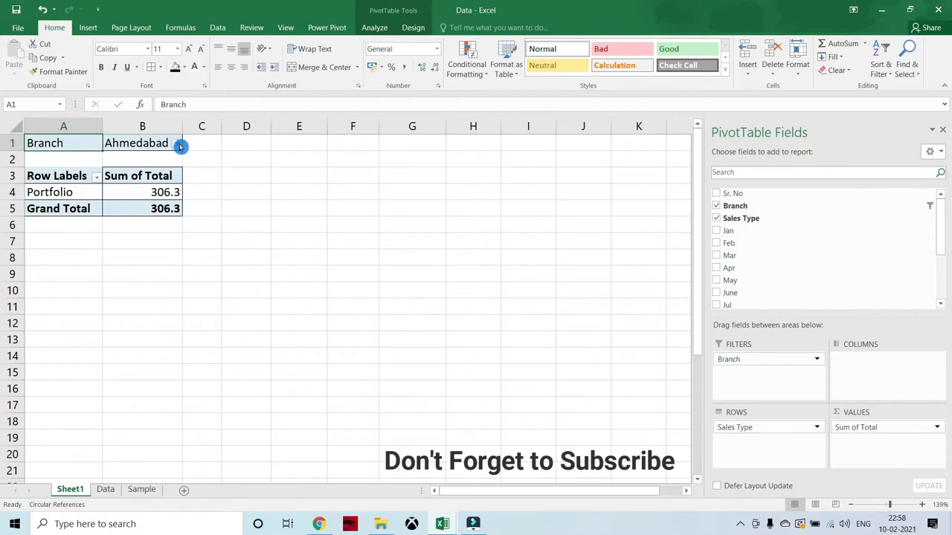
left_click(56, 195)
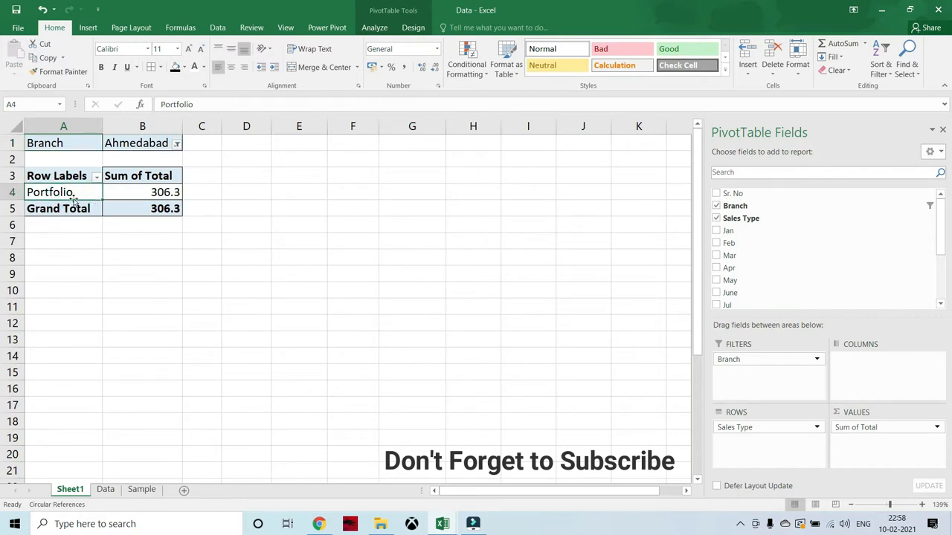
Step: Turn off multiple selection in the Branch filter and show only the Banglore branch
left_click(177, 143)
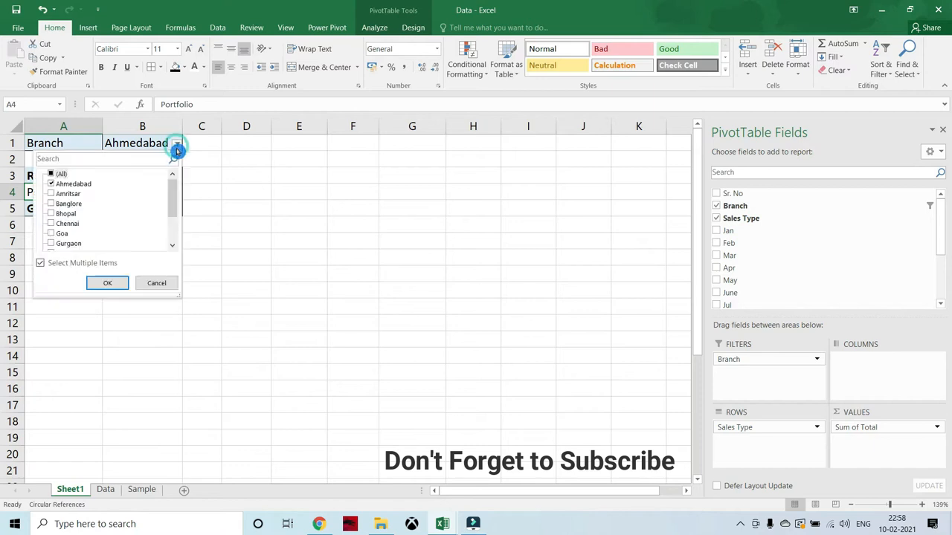
left_click(42, 264)
left_click(62, 205)
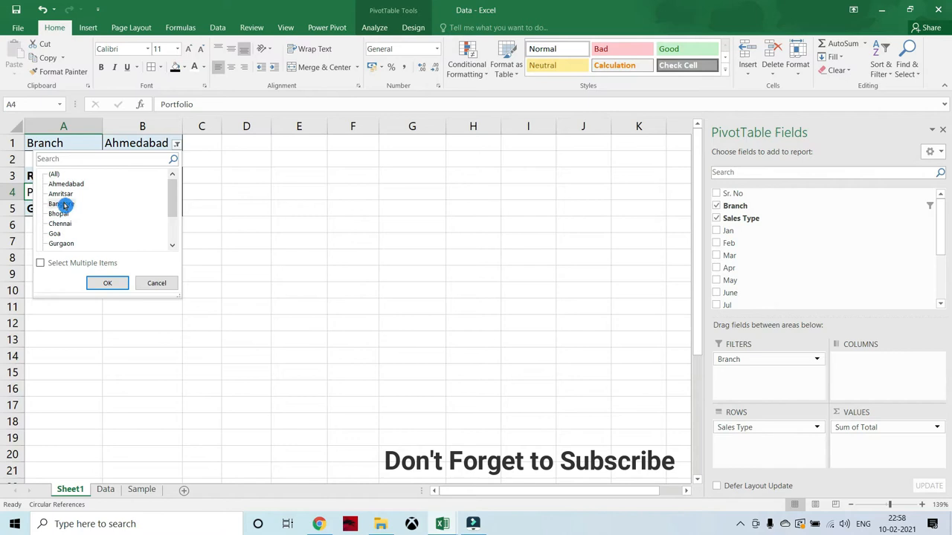
left_click(115, 285)
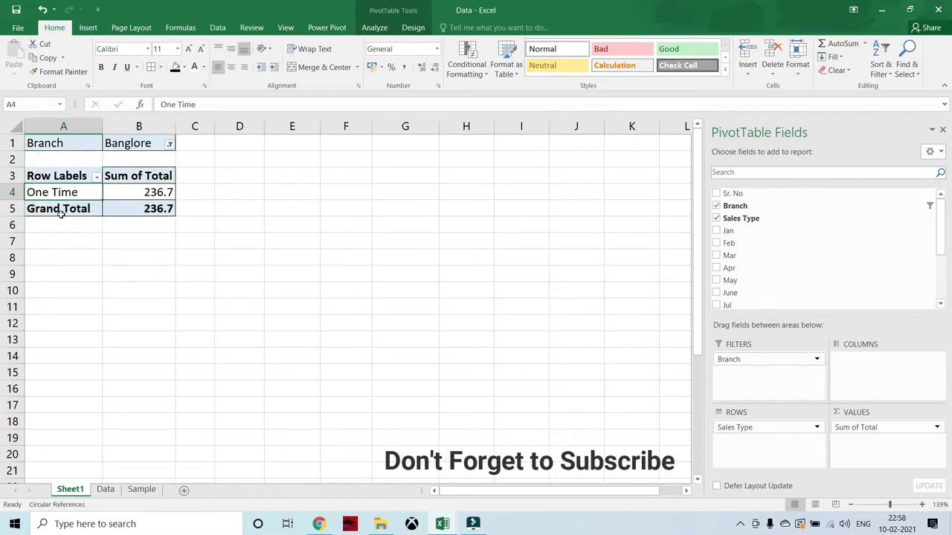
Step: Turn on multiple selection in the Branch filter, show only Bhopal, and select its sales type totals in A3:B7
left_click(170, 143)
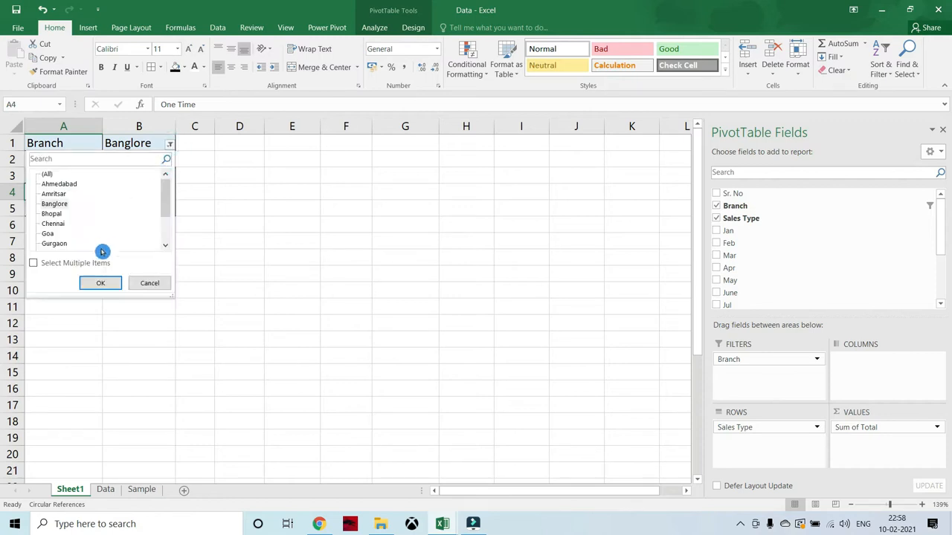
left_click(33, 263)
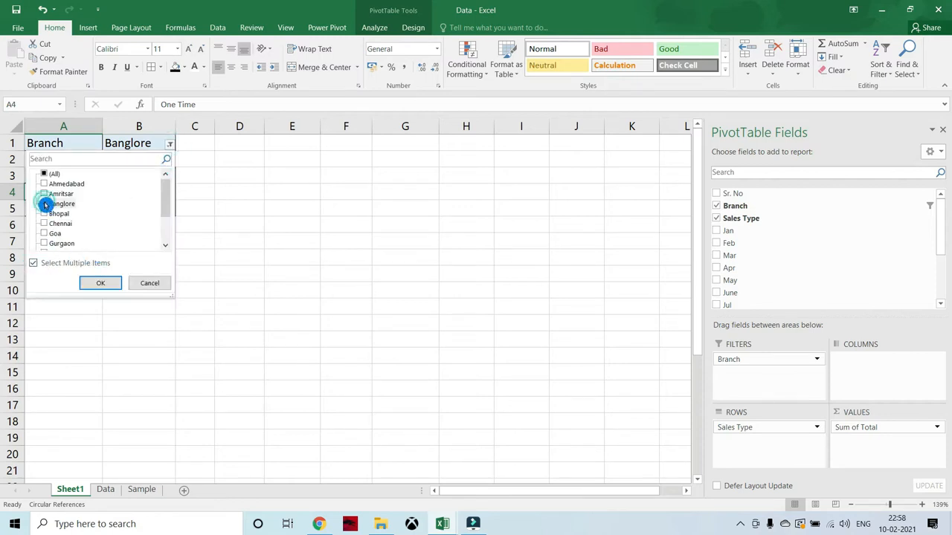
left_click(43, 203)
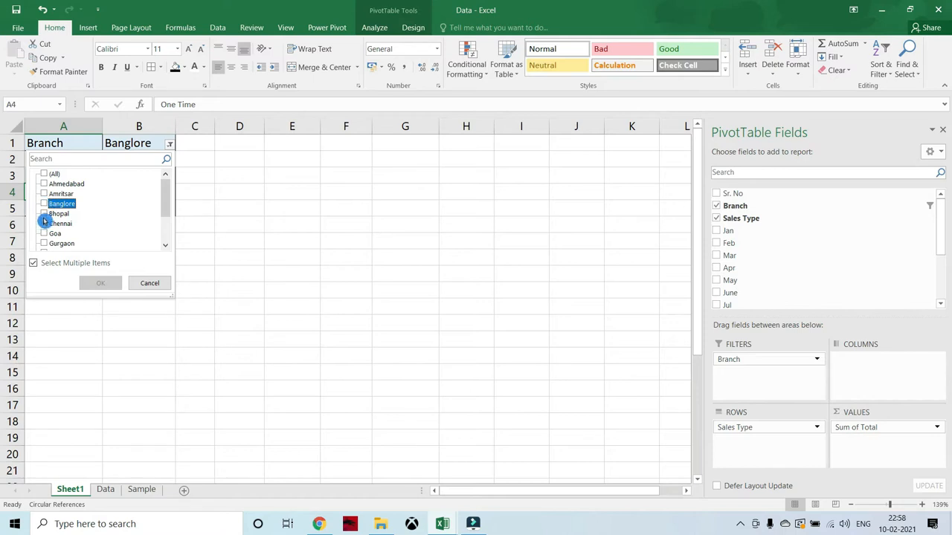
left_click(44, 214)
left_click(98, 283)
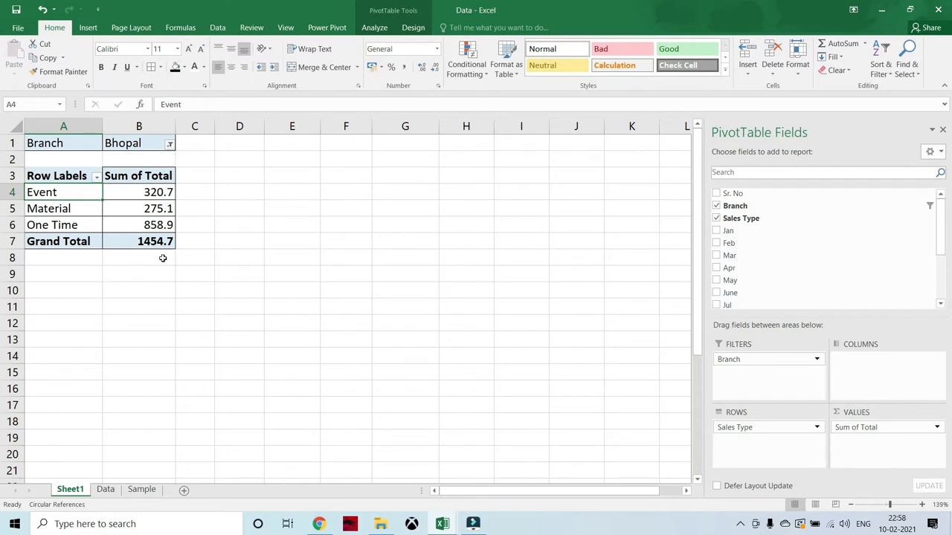
left_click_drag(64, 177, 154, 242)
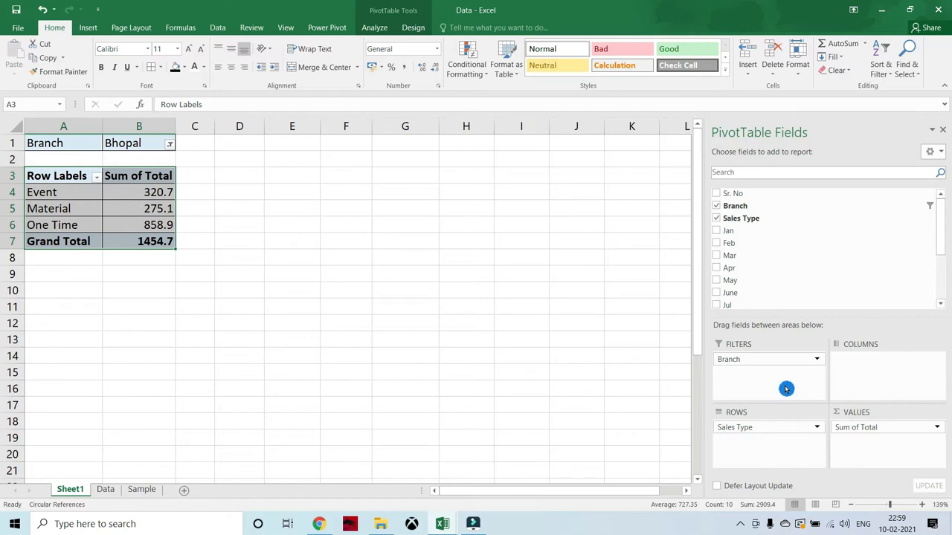
Step: Open the recommended PivotTables for range A3:P26 of the Data sheet, then enlarge and reposition the dialog
left_click(107, 498)
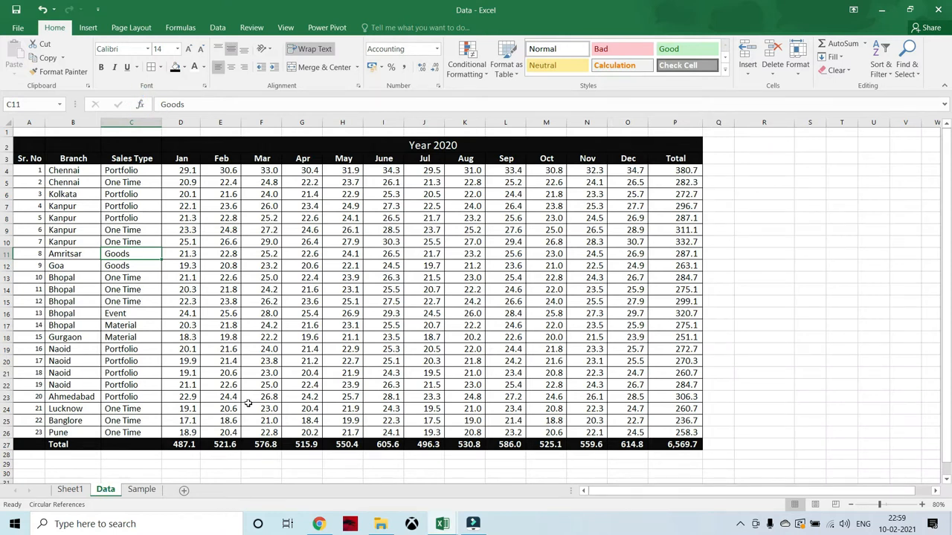
left_click(87, 30)
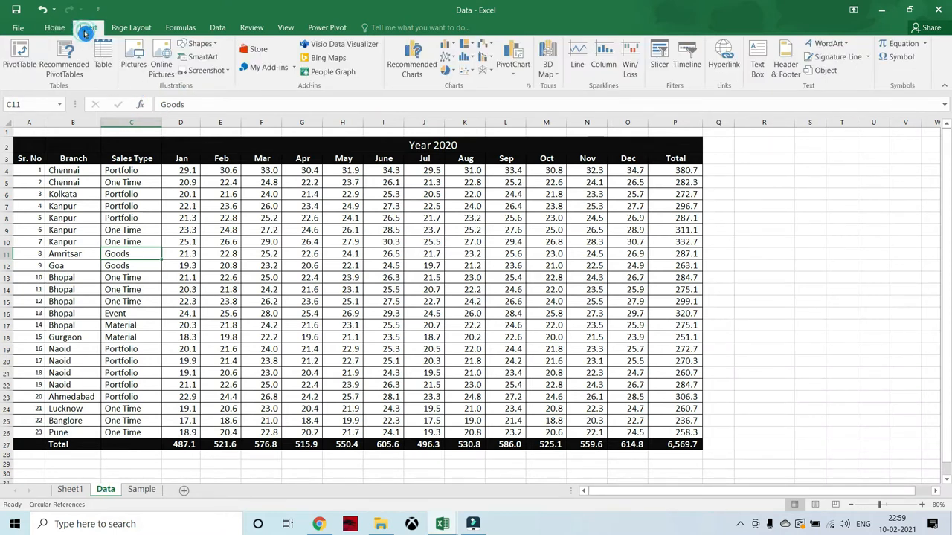
left_click(77, 81)
left_click(73, 77)
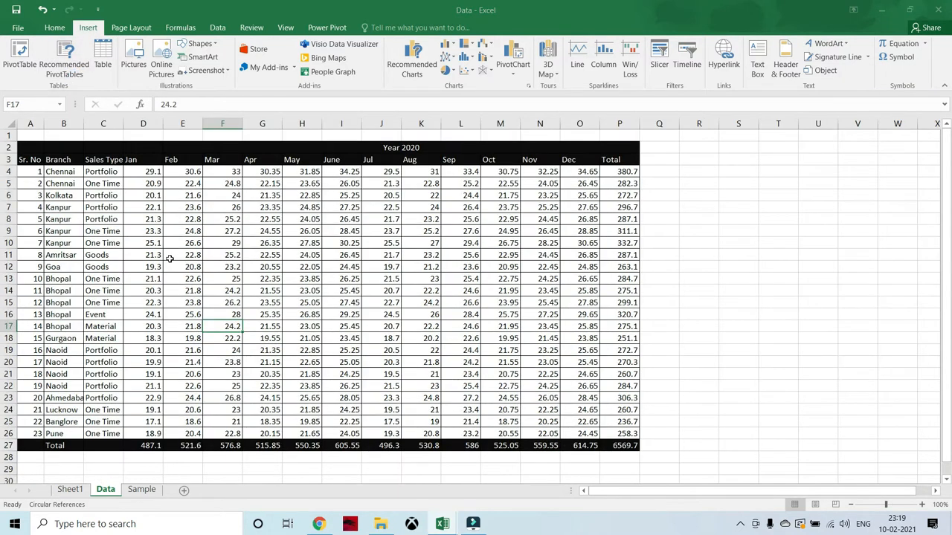
left_click_drag(30, 159, 628, 434)
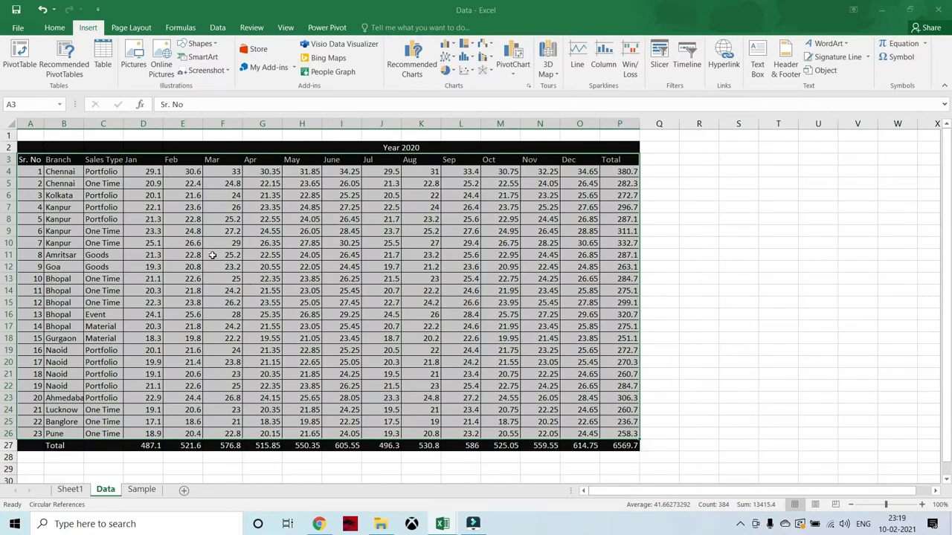
left_click(73, 76)
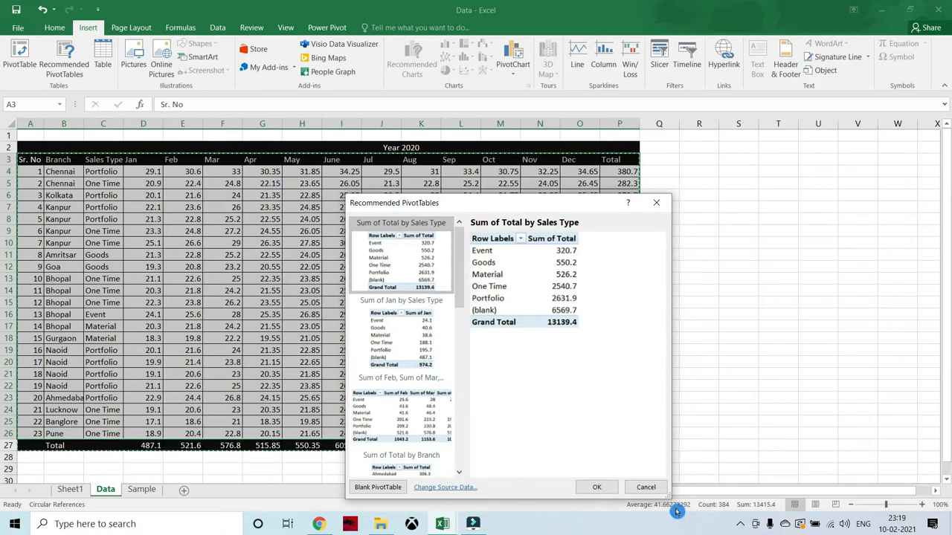
left_click_drag(667, 496, 799, 504)
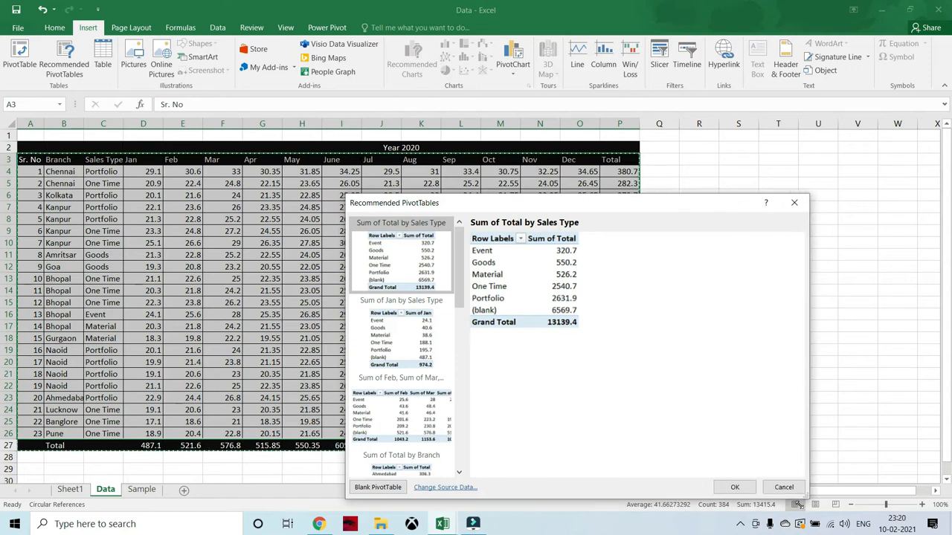
left_click_drag(572, 204, 562, 144)
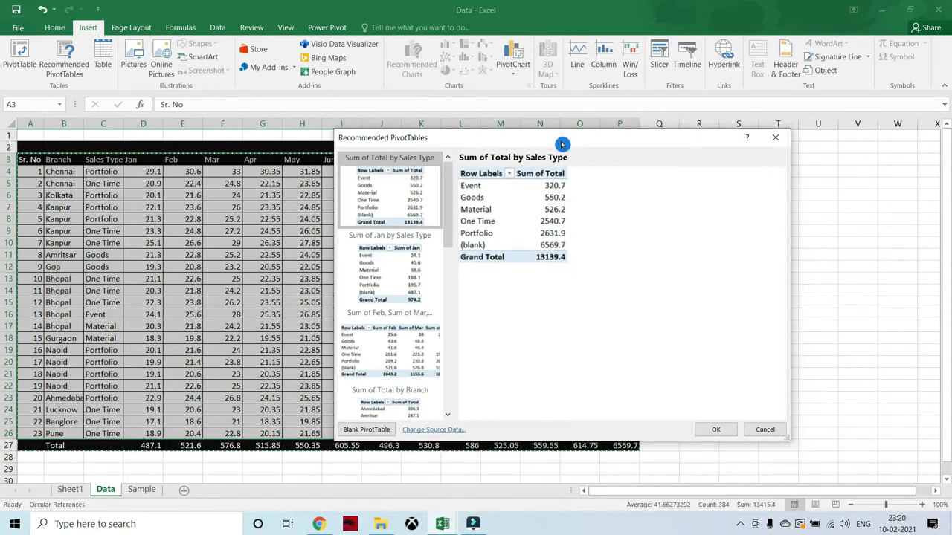
Step: Preview the recommended layouts and insert the PivotTable summing Mar, Apr and May by Branch
mouse_move(449, 218)
left_mouse_down()
mouse_move(450, 236)
mouse_move(450, 220)
left_mouse_up()
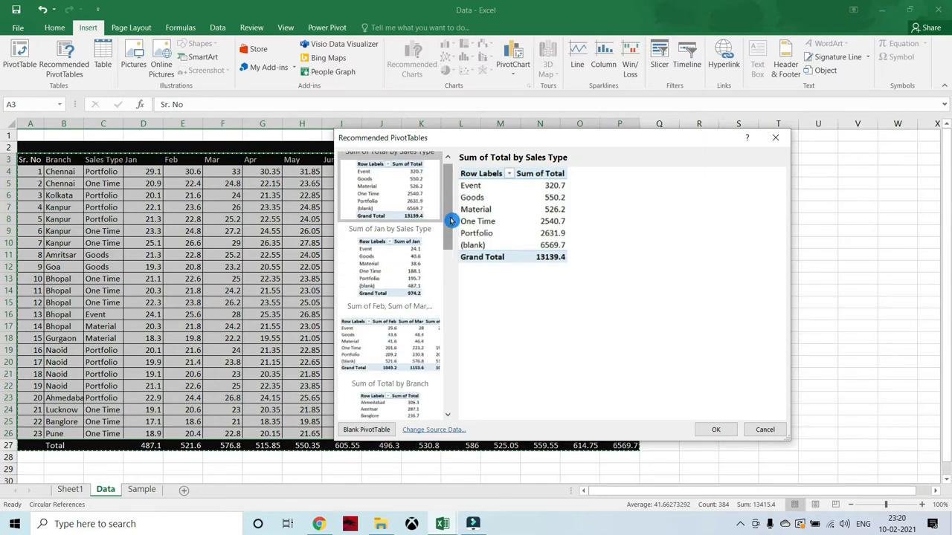
left_click_drag(451, 220, 450, 221)
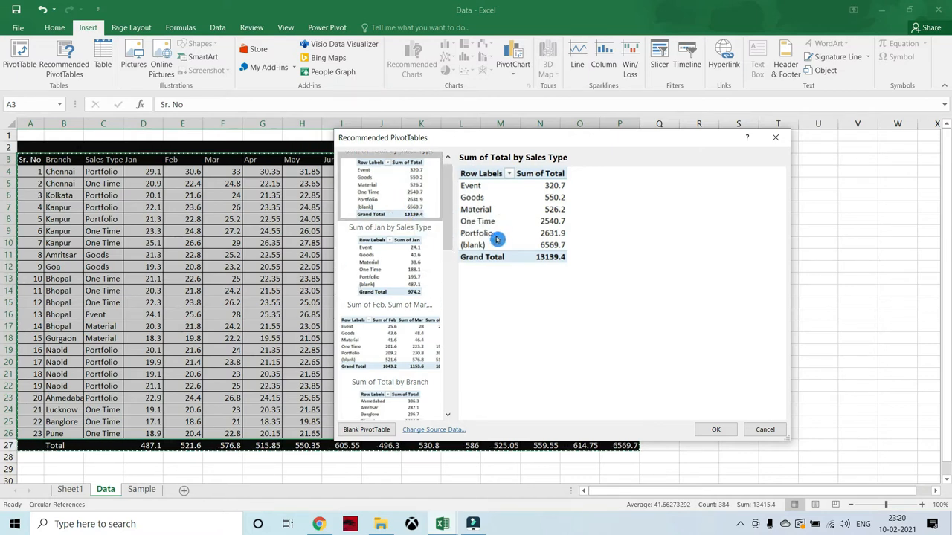
left_click_drag(450, 229, 451, 264)
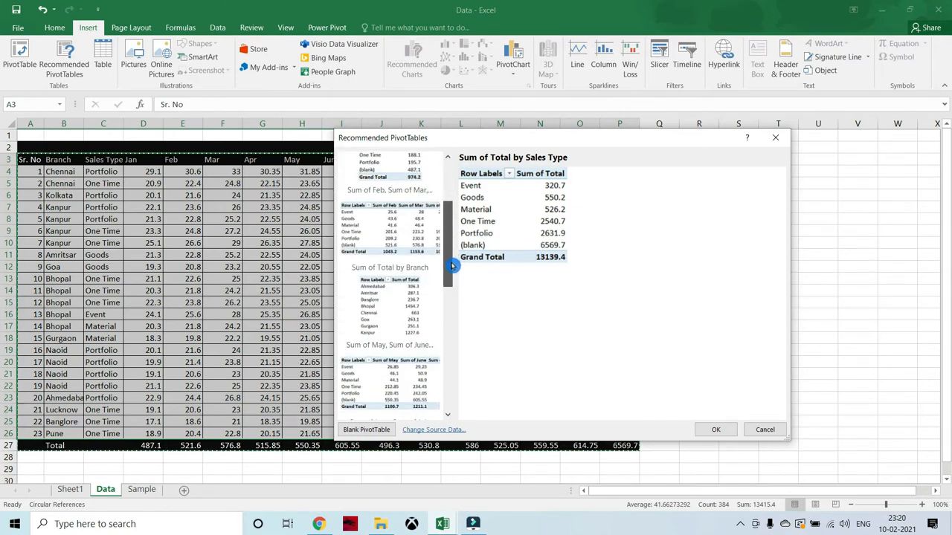
left_click(388, 225)
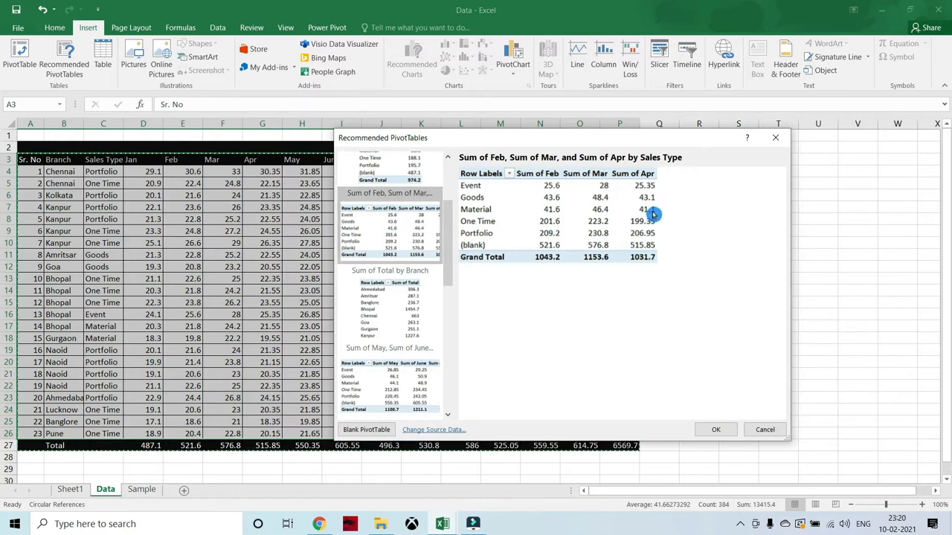
left_click(390, 329)
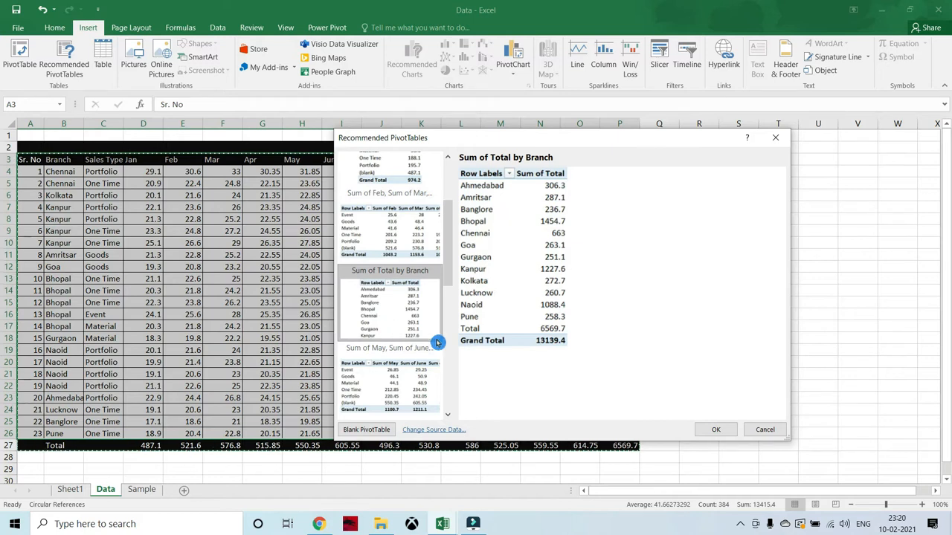
left_click(412, 377)
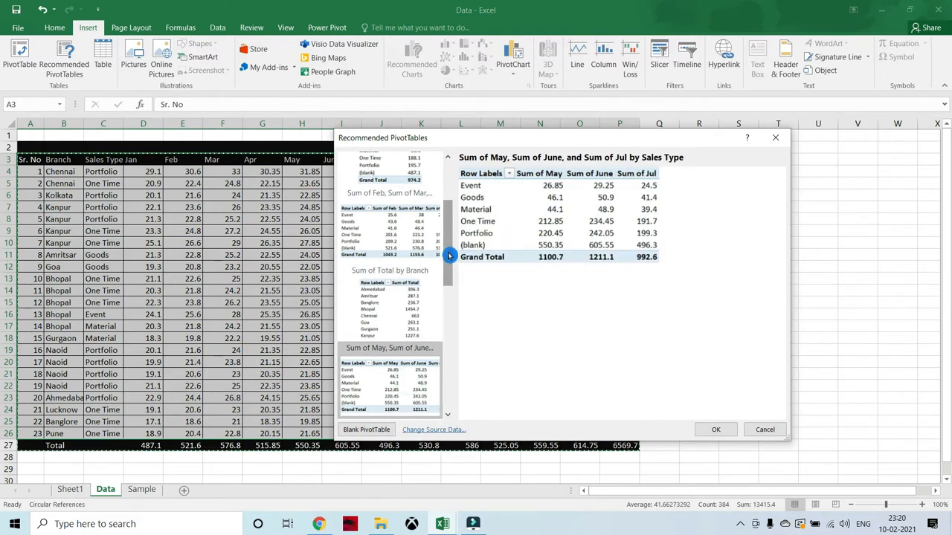
left_click(450, 402)
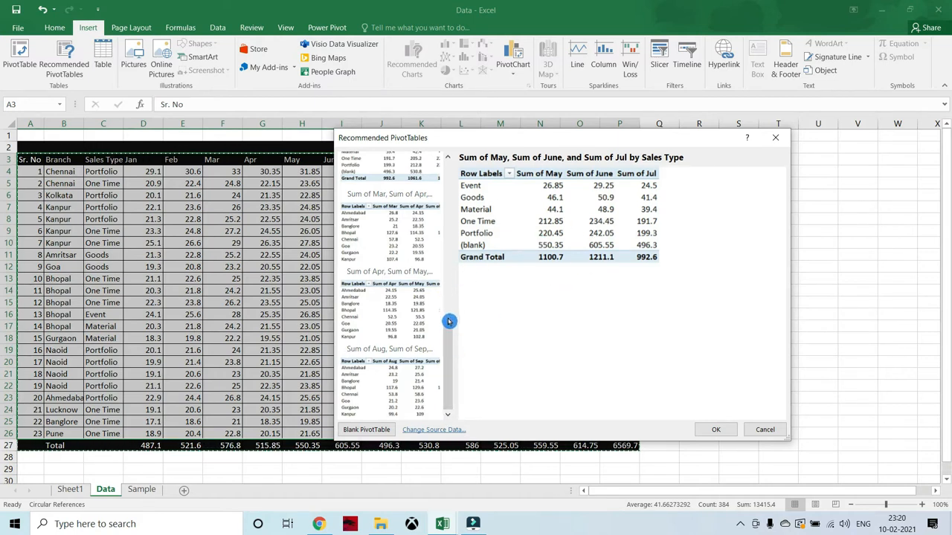
left_click(397, 249)
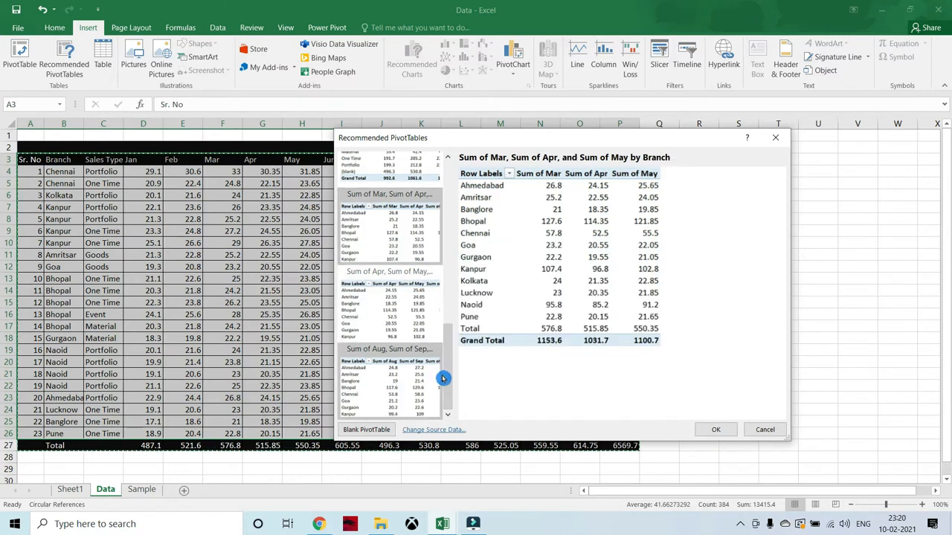
left_click(717, 429)
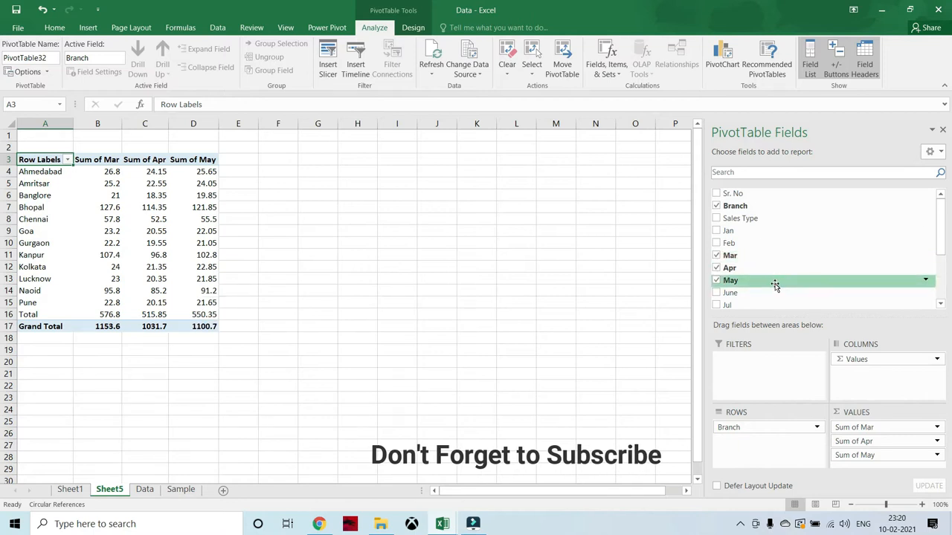
Step: Add the June and Jul fields to the new pivot table's values
left_click_drag(796, 299, 896, 459)
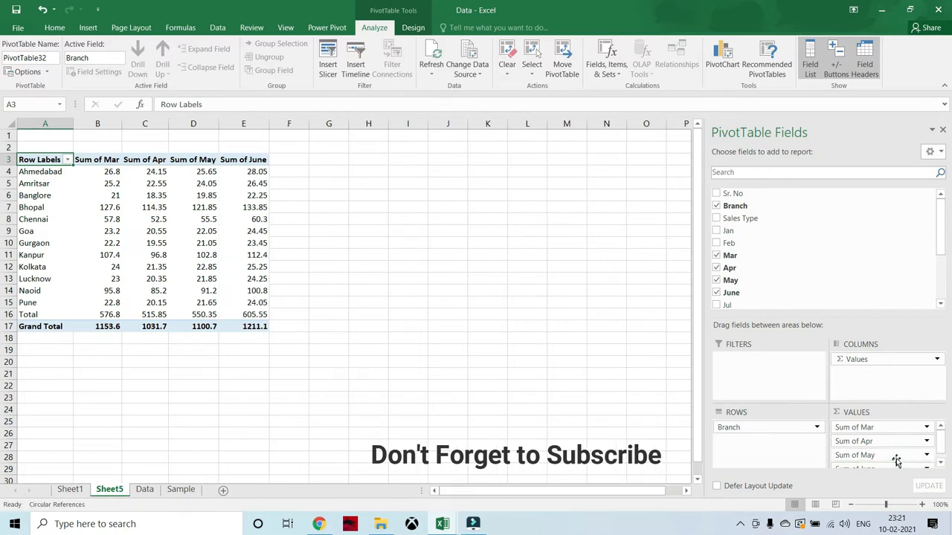
left_click(941, 465)
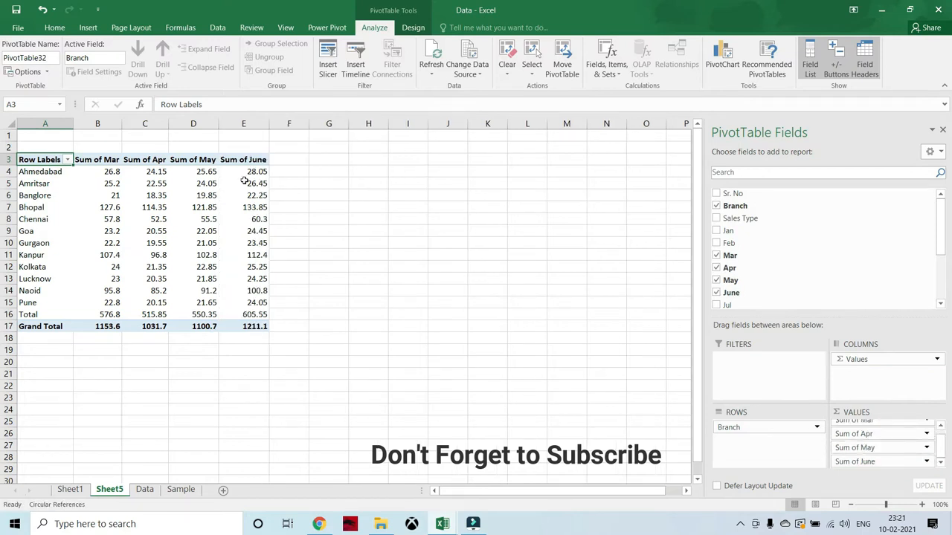
left_click_drag(751, 305, 899, 473)
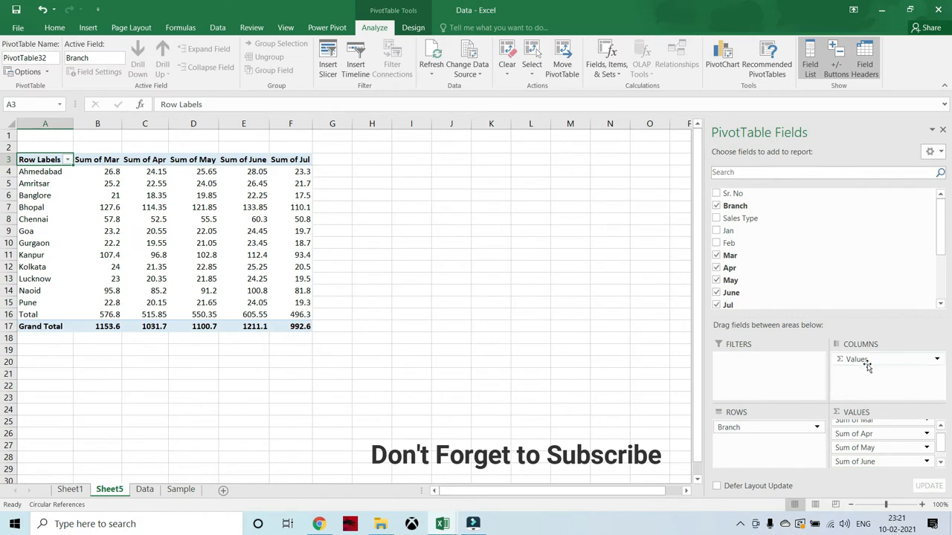
Step: Move the Branch field to the new pivot table's filters and add Sales Type to its rows
left_click_drag(758, 428, 769, 370)
left_click_drag(762, 220, 777, 431)
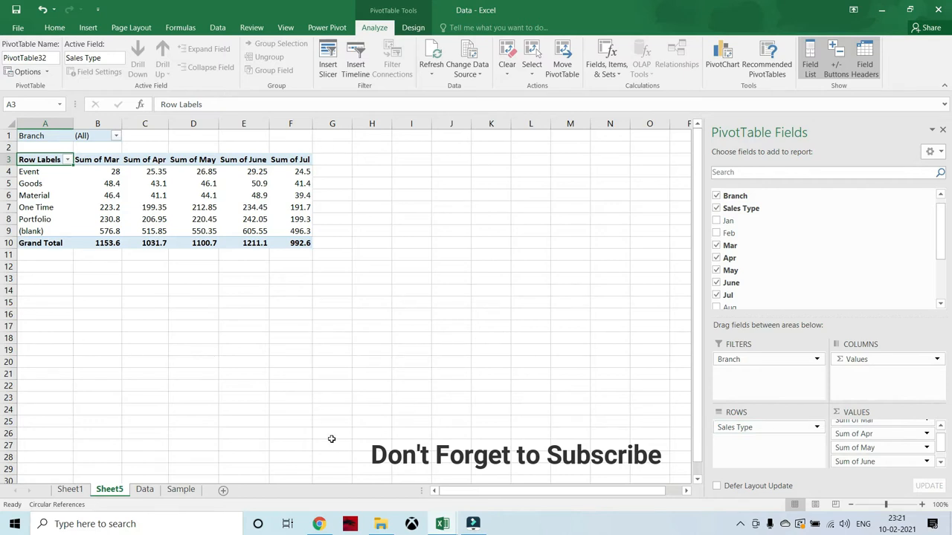
Step: Convert range A3:P26 of the Data sheet into a table with headers
left_click(147, 493)
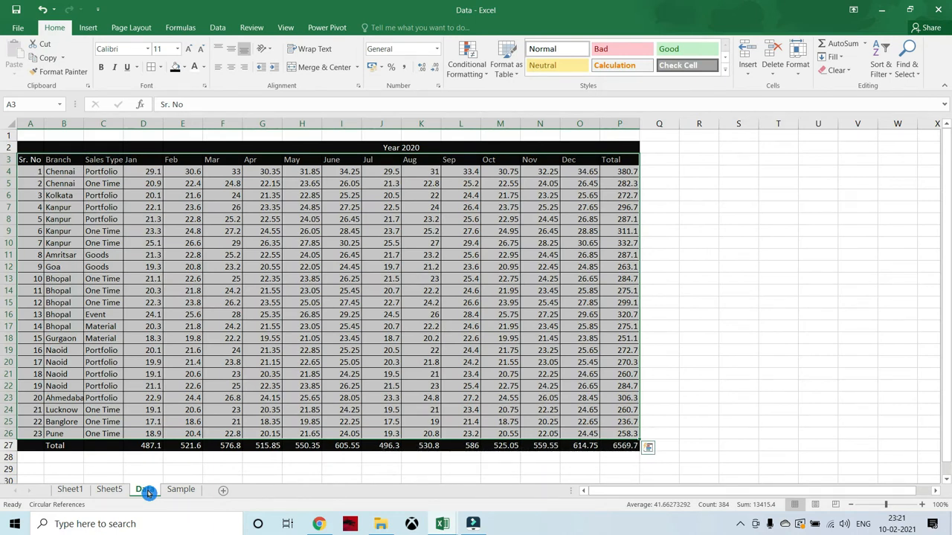
left_click(88, 28)
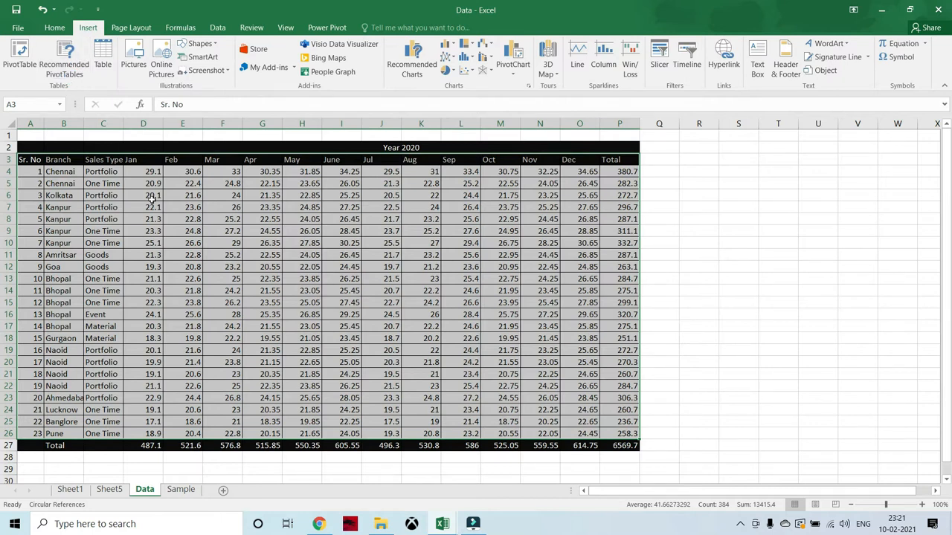
left_click(104, 64)
left_click(106, 72)
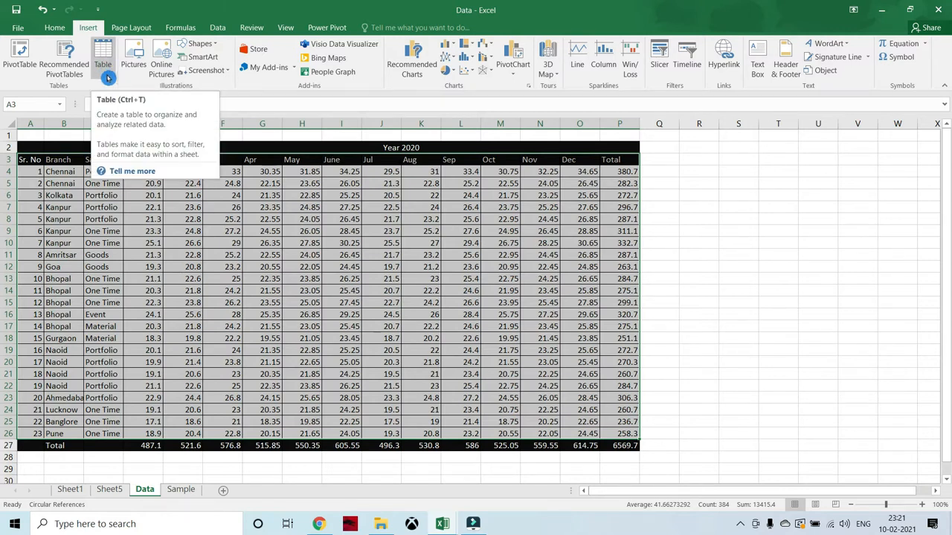
left_click(105, 69)
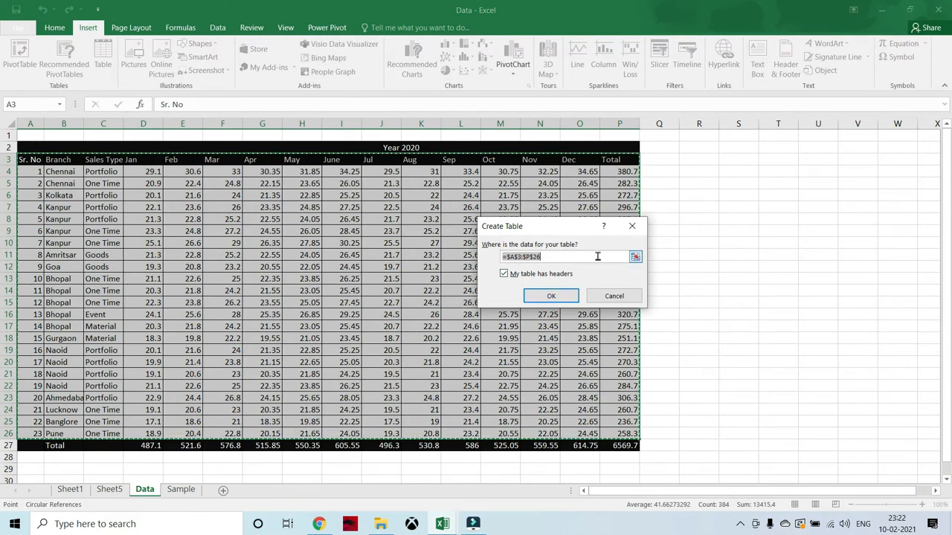
left_click(551, 296)
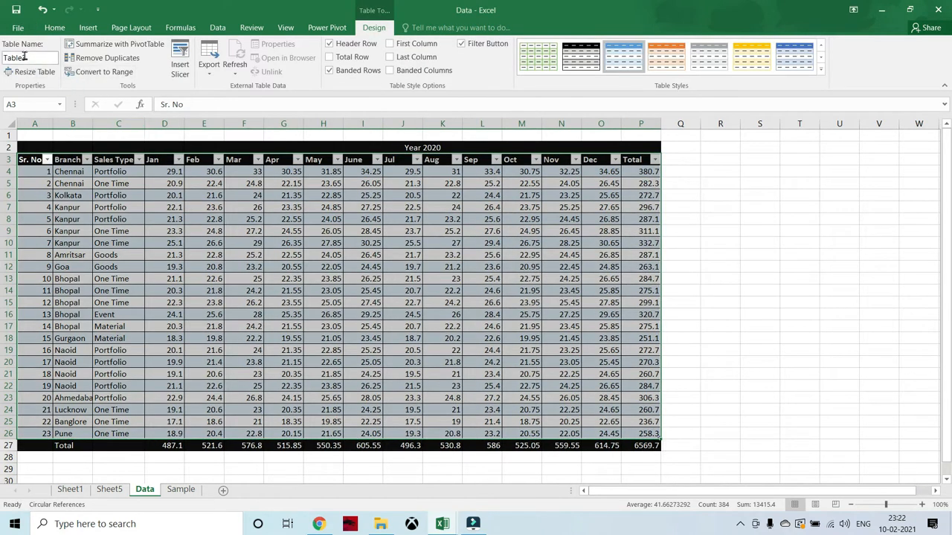
Step: Rename the new table as Database
left_click(45, 57)
left_click(37, 57)
key("BackSpace")
key("BackSpace")
key("BackSpace")
key("BackSpace")
key("BackSpace")
key("BackSpace")
type("Databas")
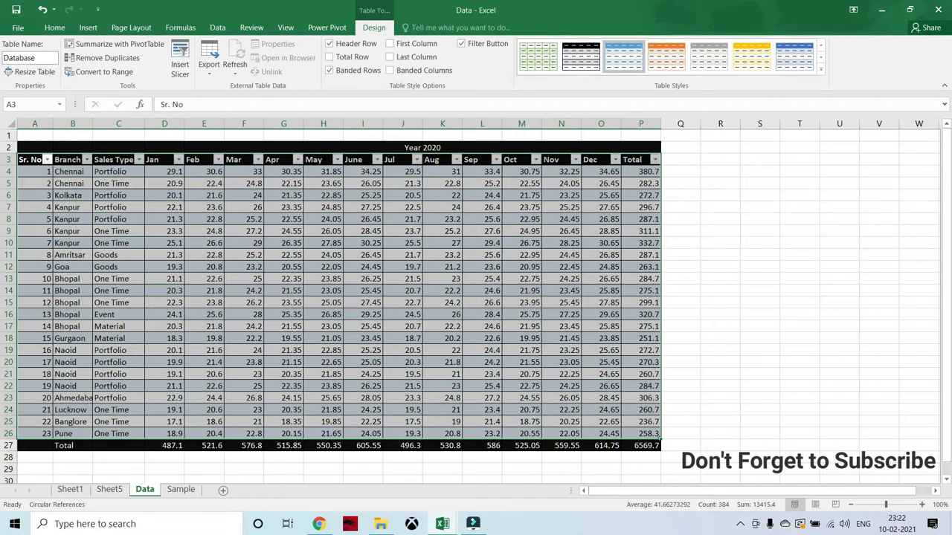
left_click(95, 98)
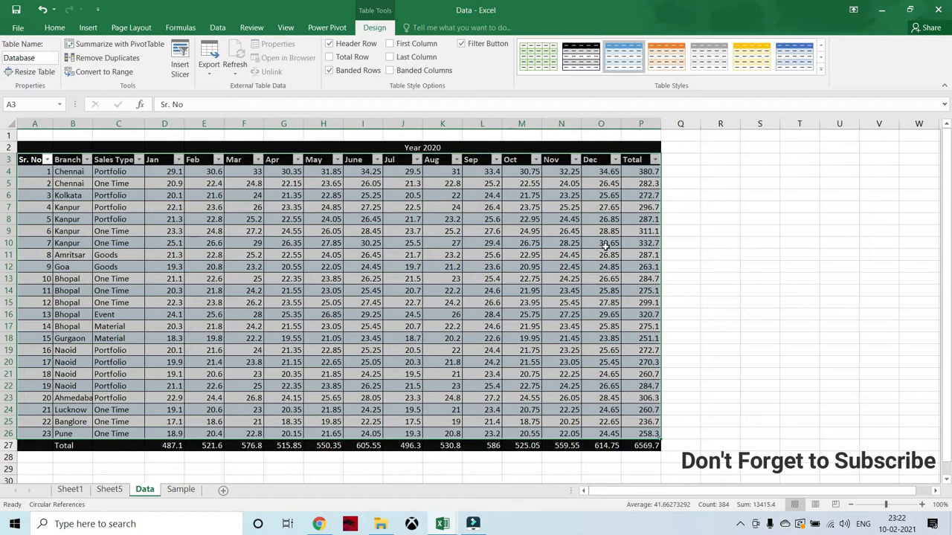
Step: Apply the orange dark table style to the Database table
left_click(821, 68)
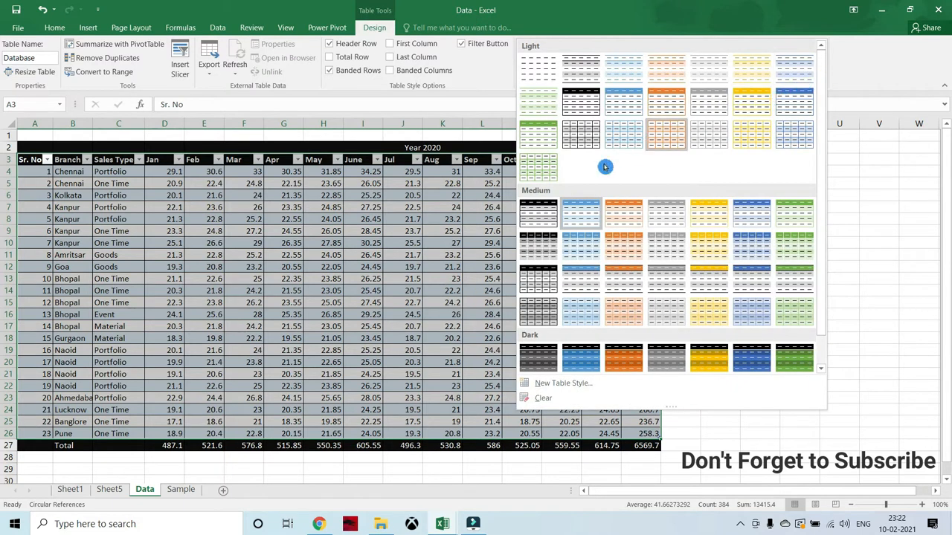
left_click(624, 364)
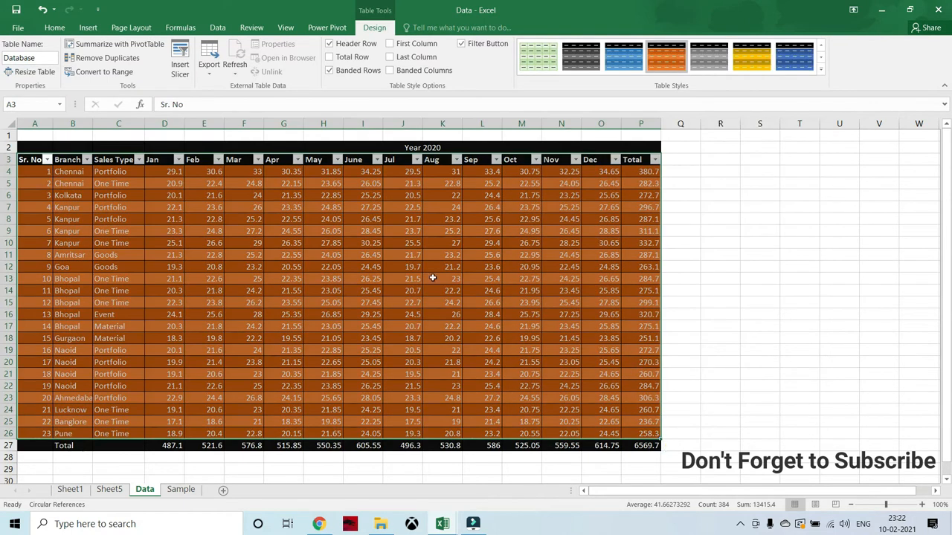
left_click(611, 267)
Step: Format the Database table with the green Table Style Dark 7
left_click(90, 84)
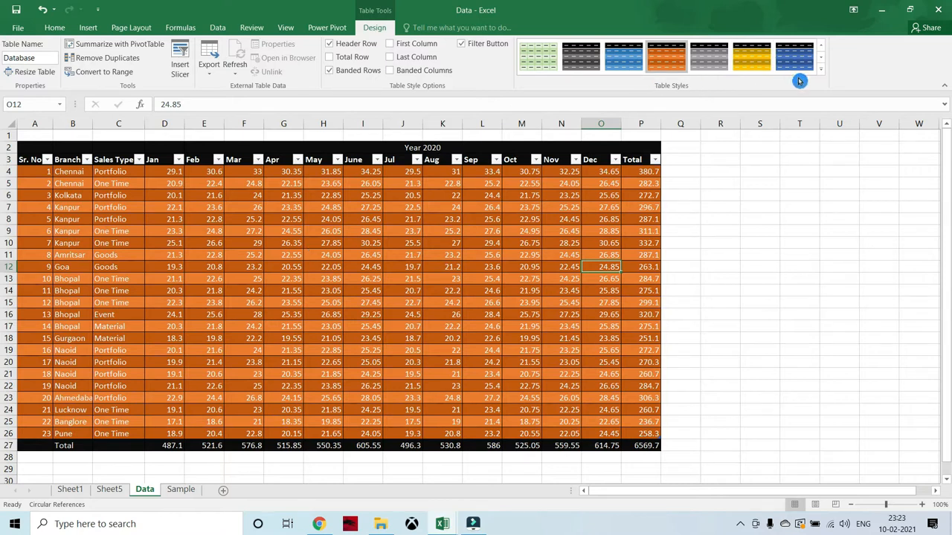
left_click(821, 71)
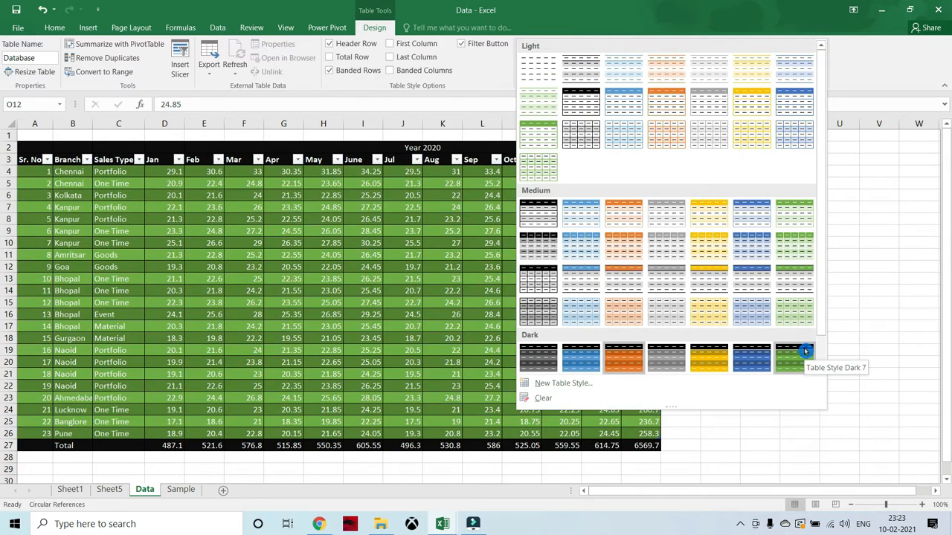
left_click(804, 351)
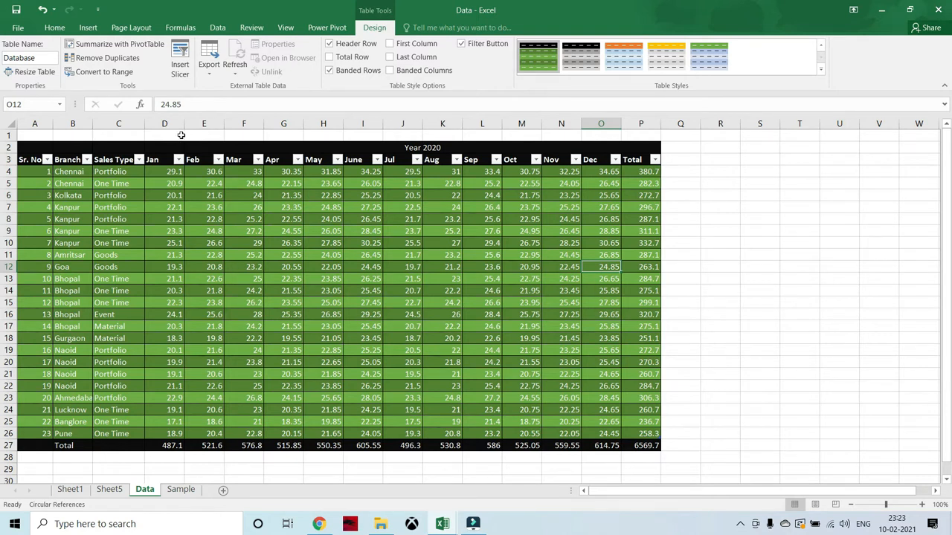
Step: Start inserting a picture from this computer and browse to the You Tube Final Videos folder on drive C
left_click(87, 27)
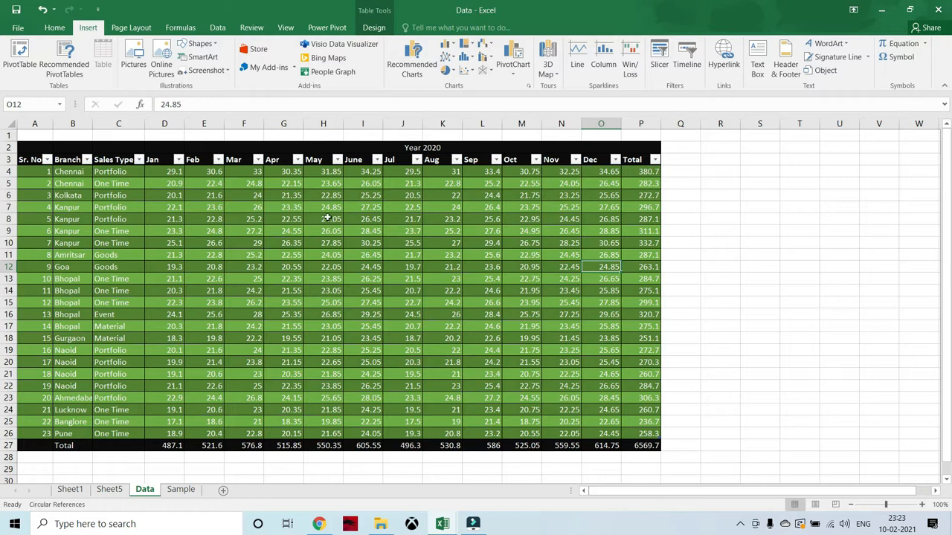
left_click(137, 67)
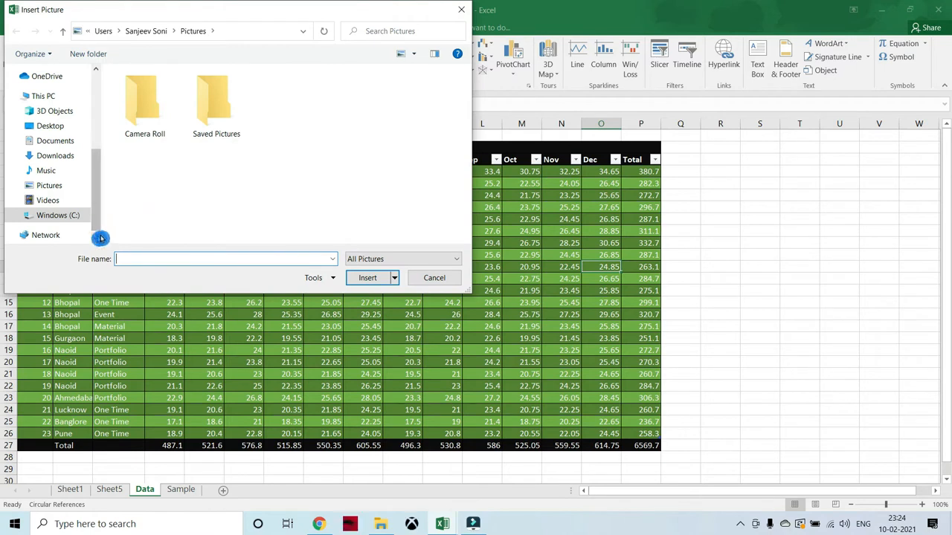
left_click(75, 216)
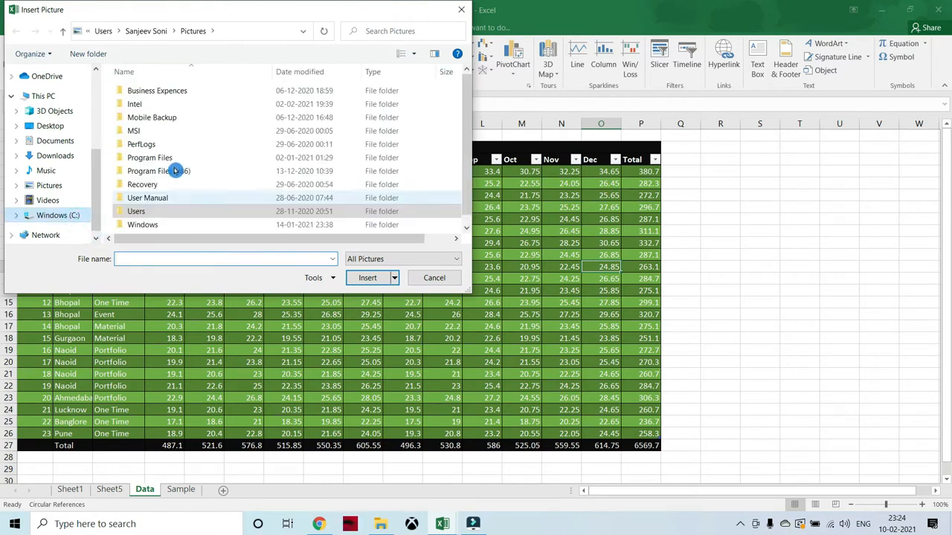
left_click(316, 197)
key("y")
key("Return")
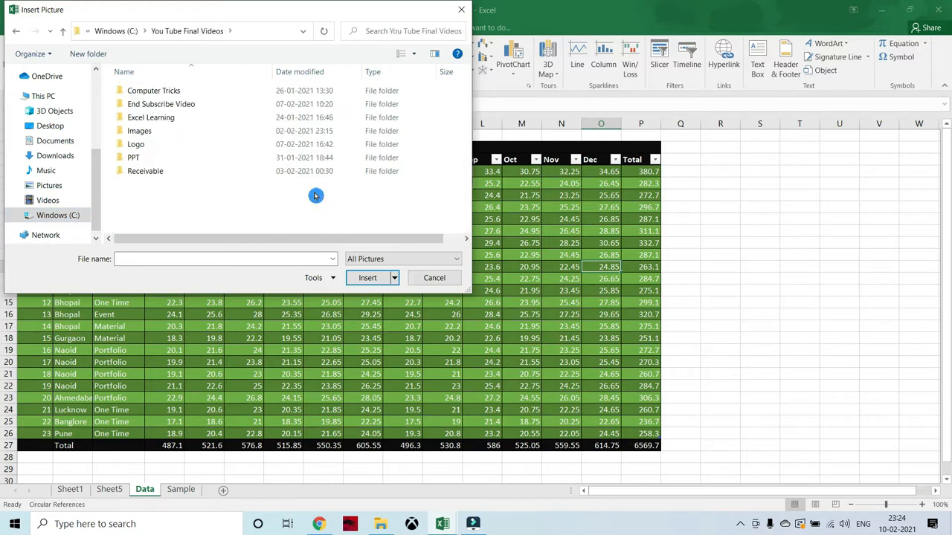
Step: Insert the picture named download from the Images folder, then enlarge it slightly beside the table's upper rows in the empty columns
double_click(165, 131)
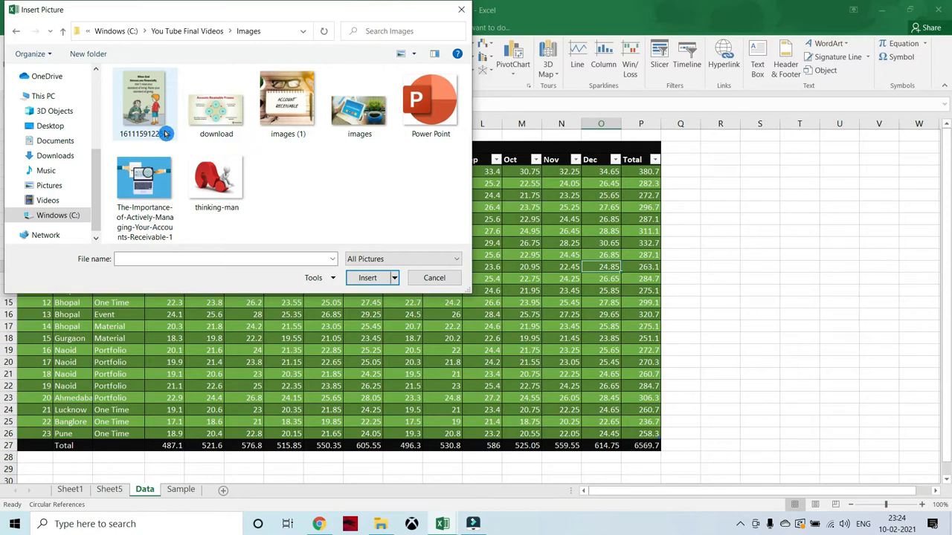
left_click(224, 111)
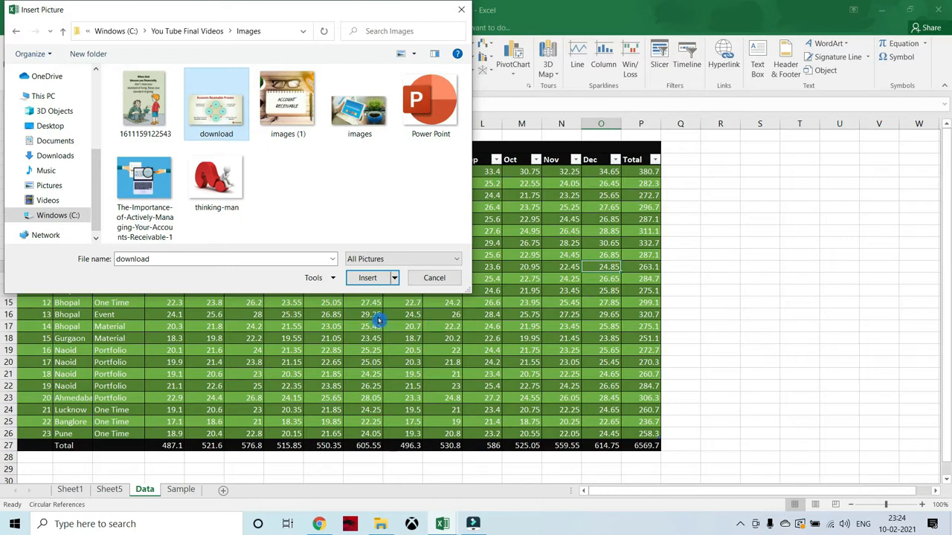
left_click(365, 279)
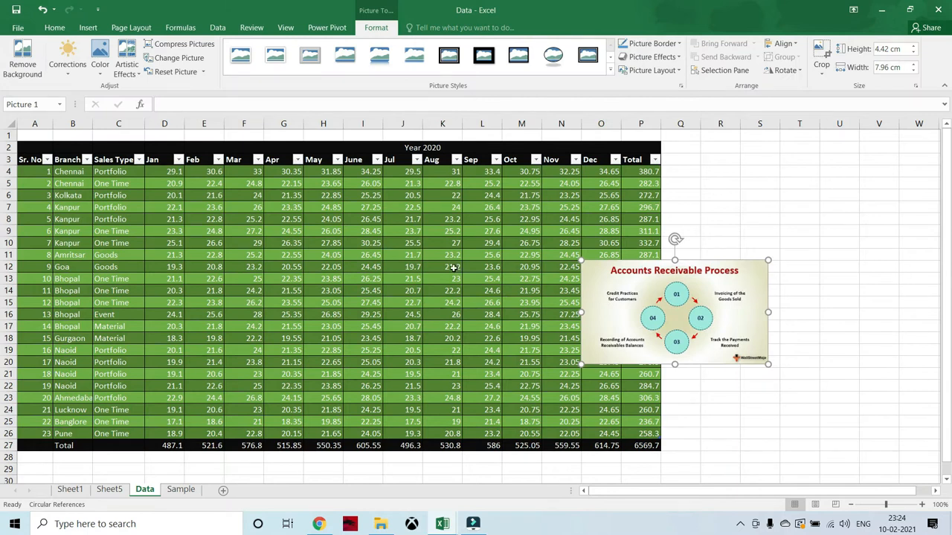
left_click_drag(697, 315, 839, 194)
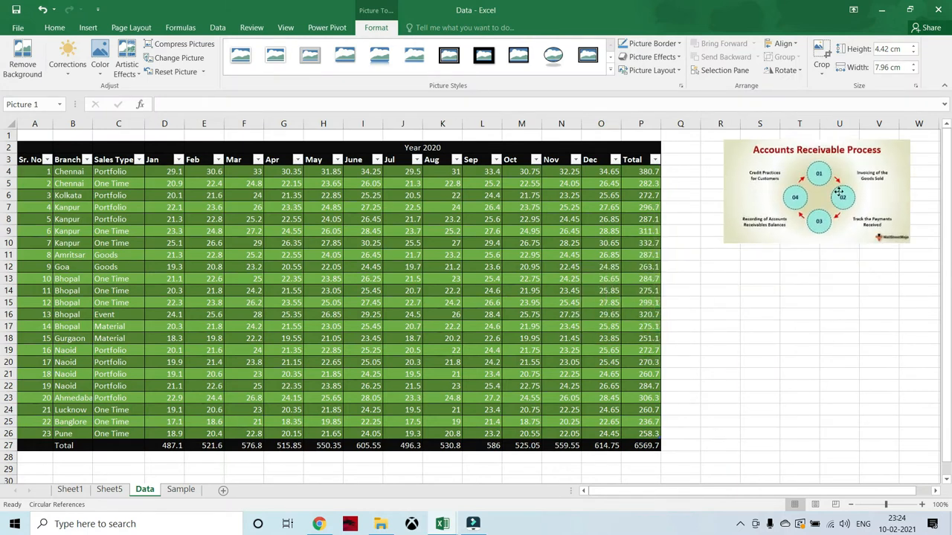
left_click(839, 350)
Step: Search Bing's online pictures for "MS Excel image" and insert the first Excel logo
left_click(88, 28)
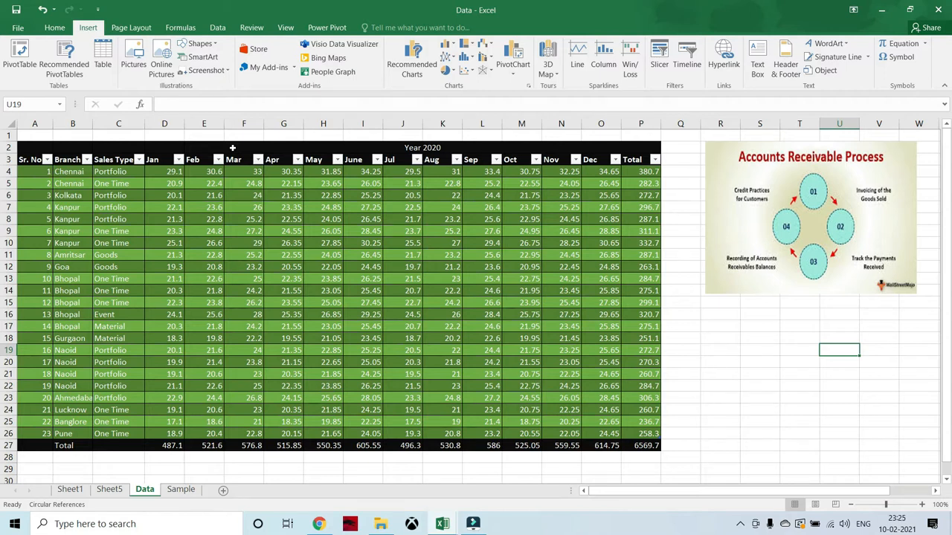
left_click(161, 71)
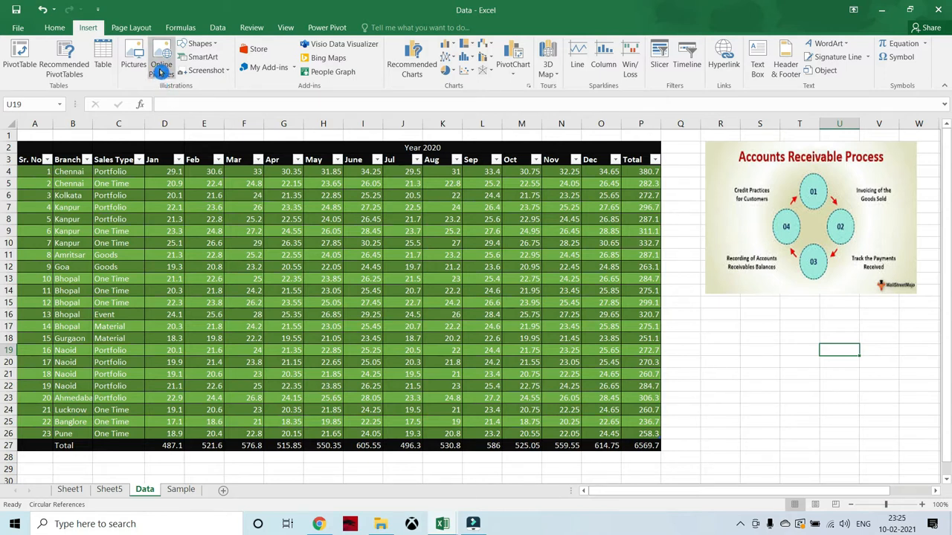
left_click(163, 75)
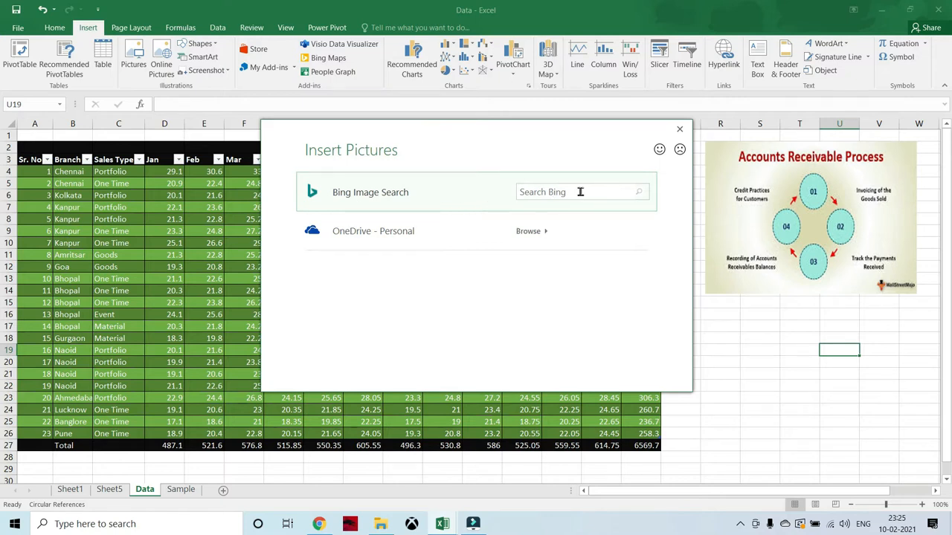
left_click(581, 192)
type("MS Excel image")
key("Return")
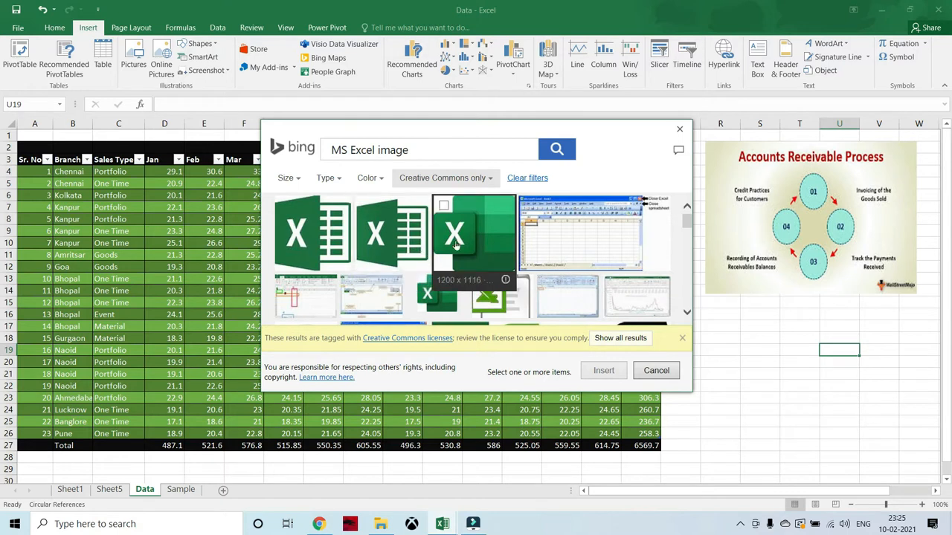
left_click(320, 240)
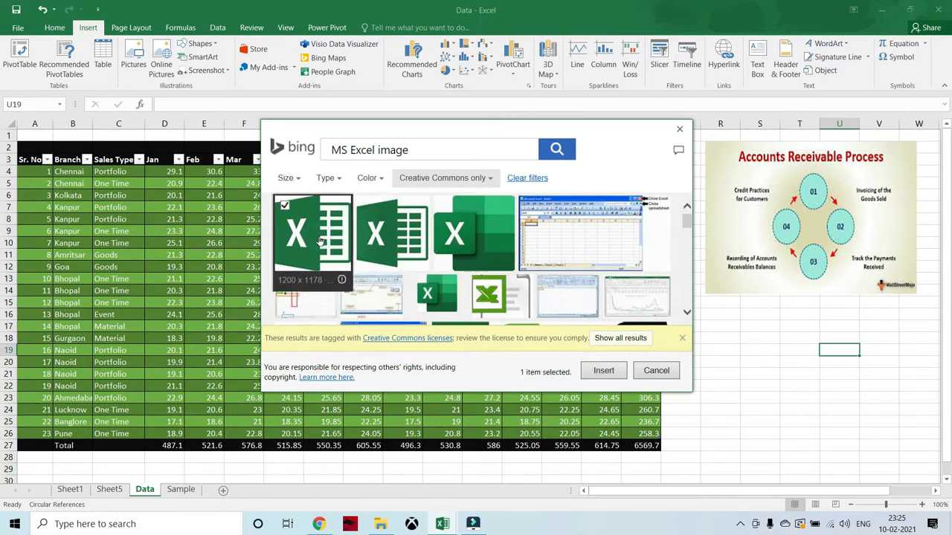
left_click(608, 371)
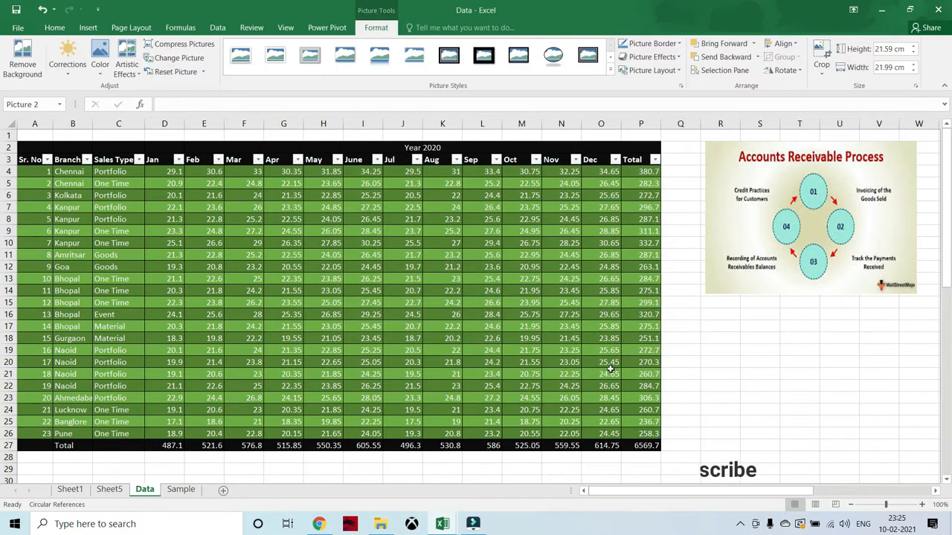
Step: Shrink the Excel logo and place it directly below the Accounts Receivable Process picture
left_click_drag(830, 425, 624, 298)
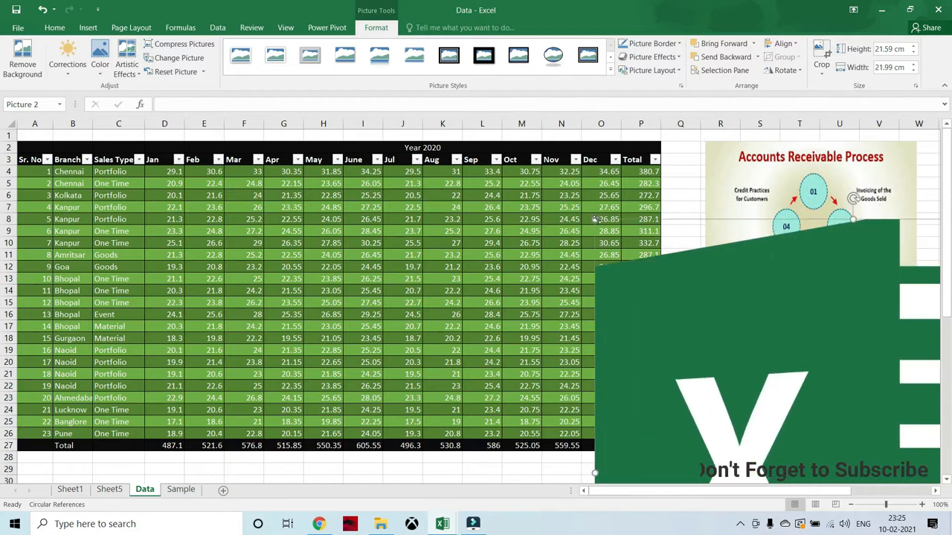
left_click_drag(796, 377, 726, 290)
left_click_drag(629, 257, 752, 355)
left_click_drag(833, 418, 569, 223)
left_click_drag(664, 224, 665, 224)
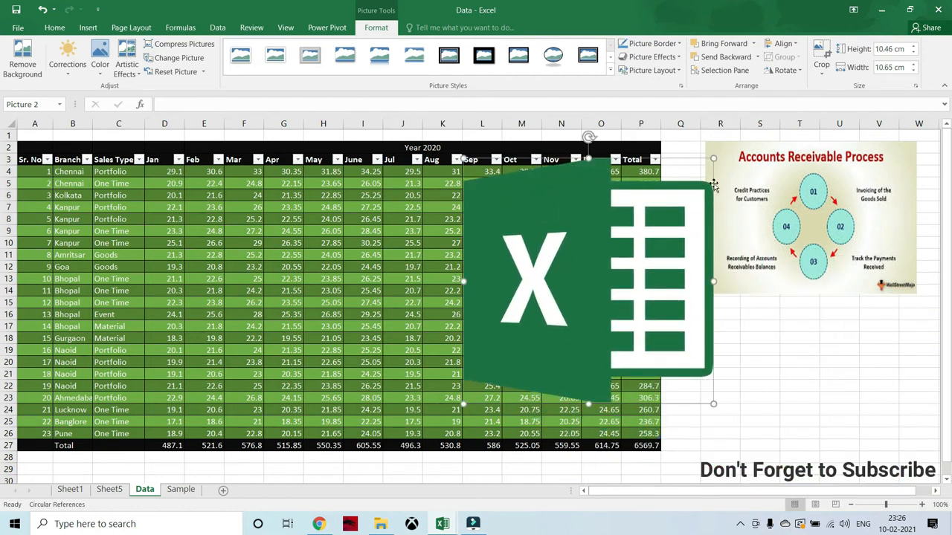
left_click_drag(713, 158, 587, 283)
left_click_drag(539, 332, 832, 372)
left_click(922, 373)
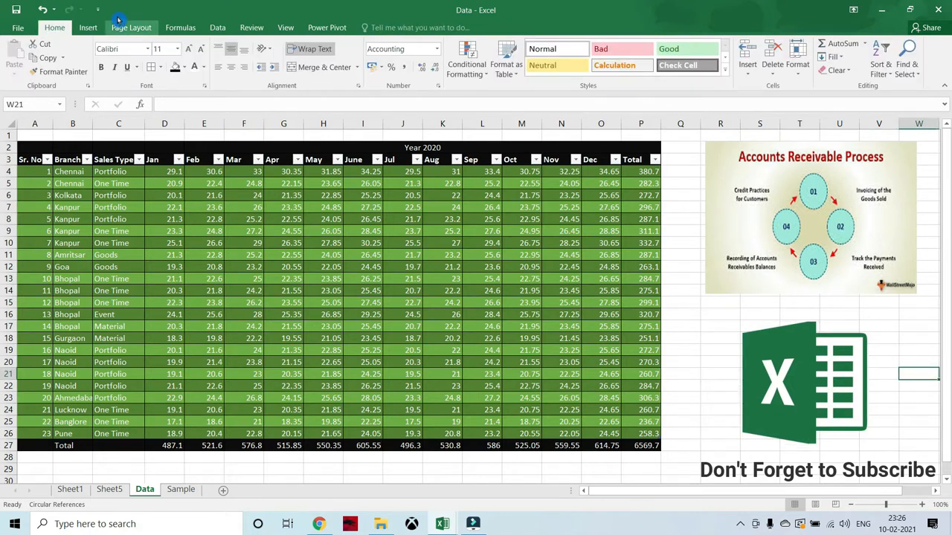
Step: Draw a rectangle about 9.5 cm wide and 2 cm high below the Total row and give it the black shape style
left_click(87, 27)
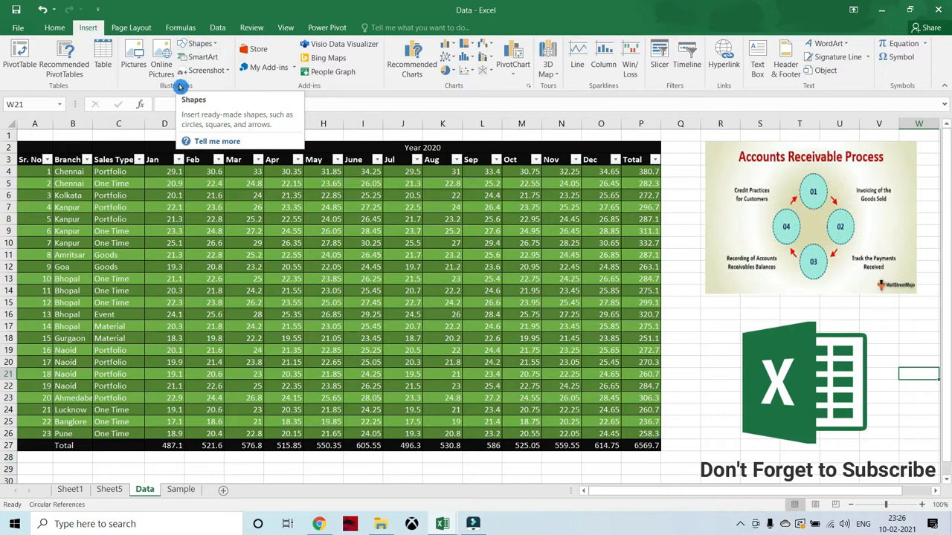
left_click(198, 44)
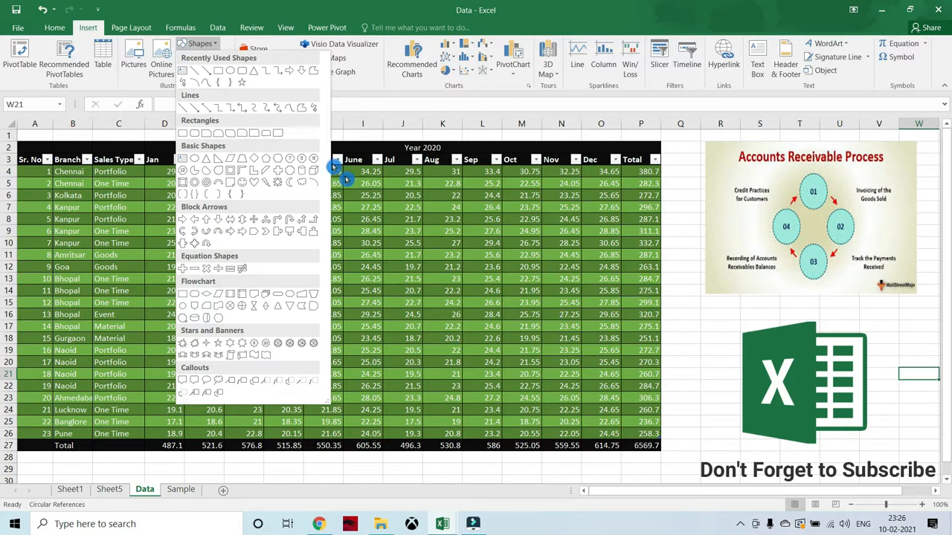
left_click(220, 73)
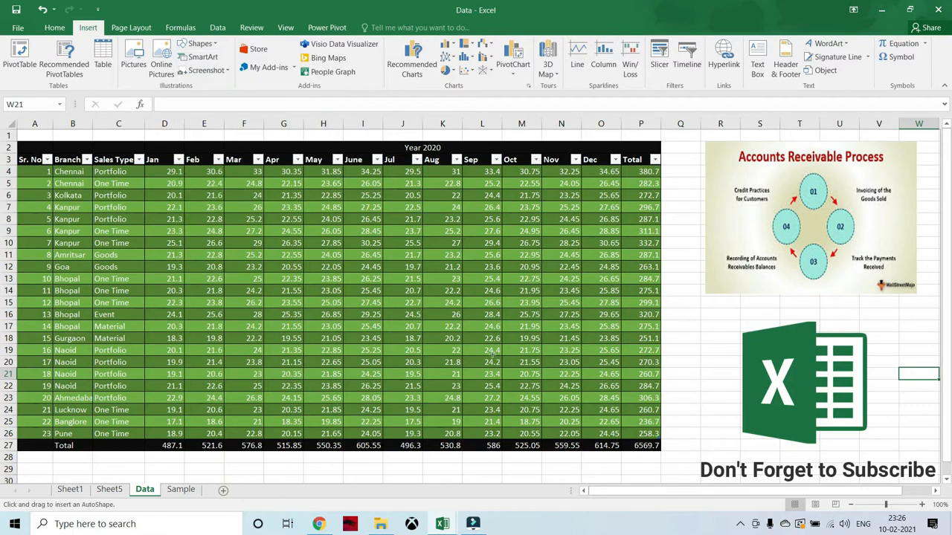
scroll(475, 298, "down", 2)
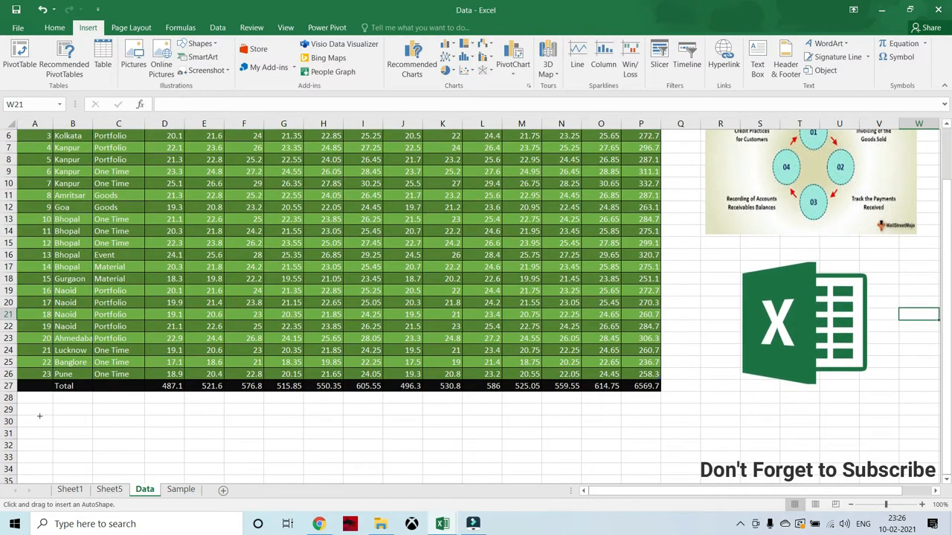
left_click_drag(37, 414, 259, 459)
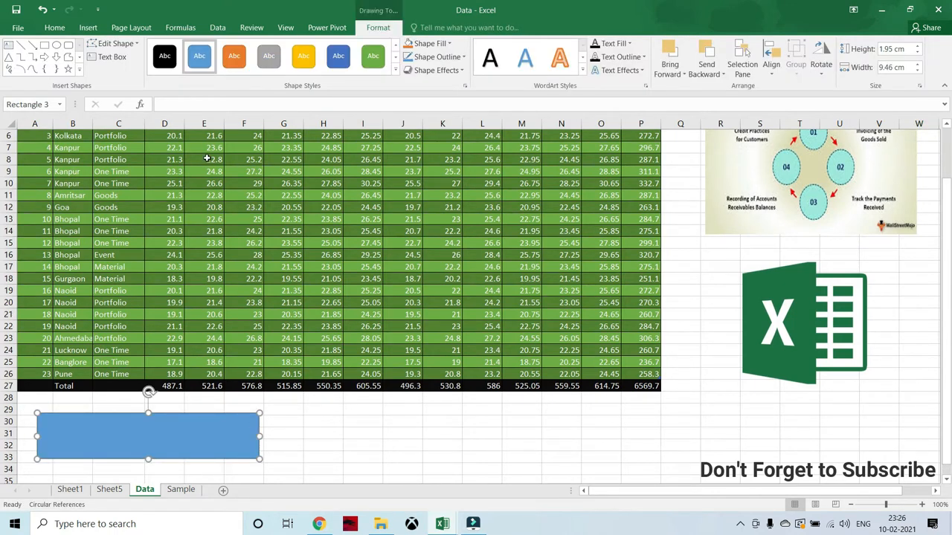
left_click(167, 61)
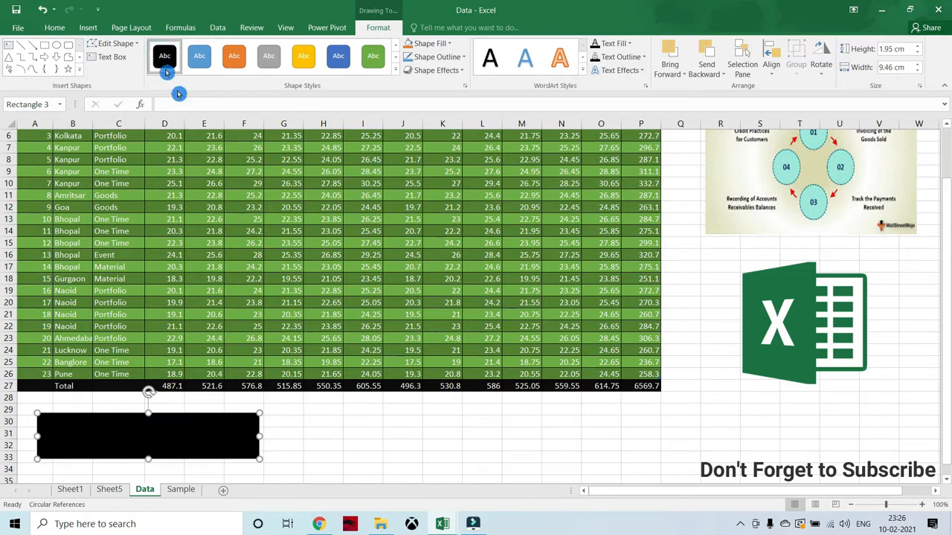
Step: Insert a screenshot of the Wondershare Filmora window, shrink it to about 16.3 by 14.8 cm and place it beside the SmartArt cycle
left_click(87, 27)
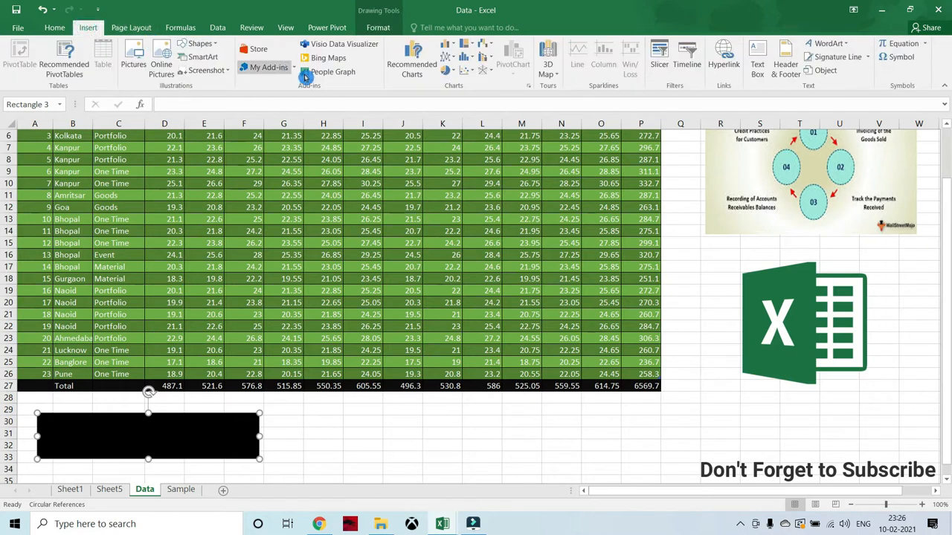
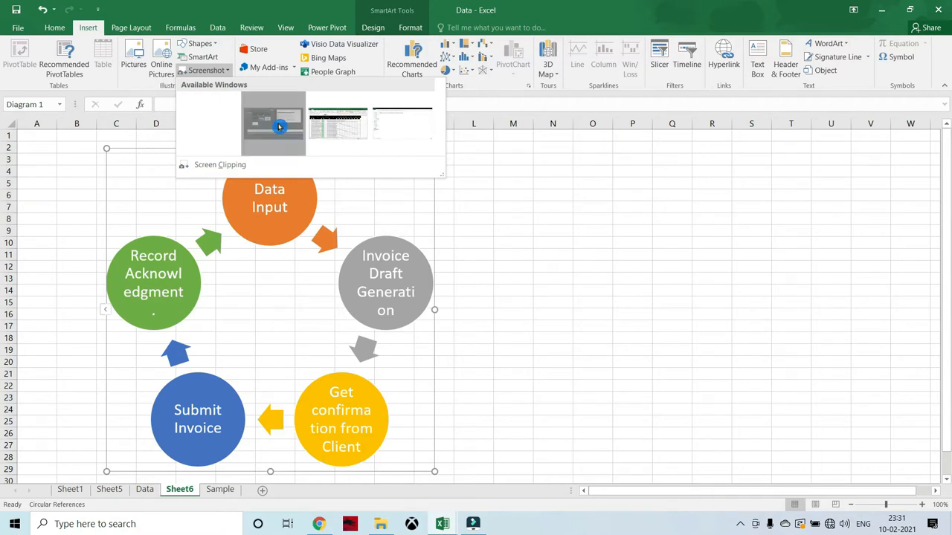
left_click(280, 126)
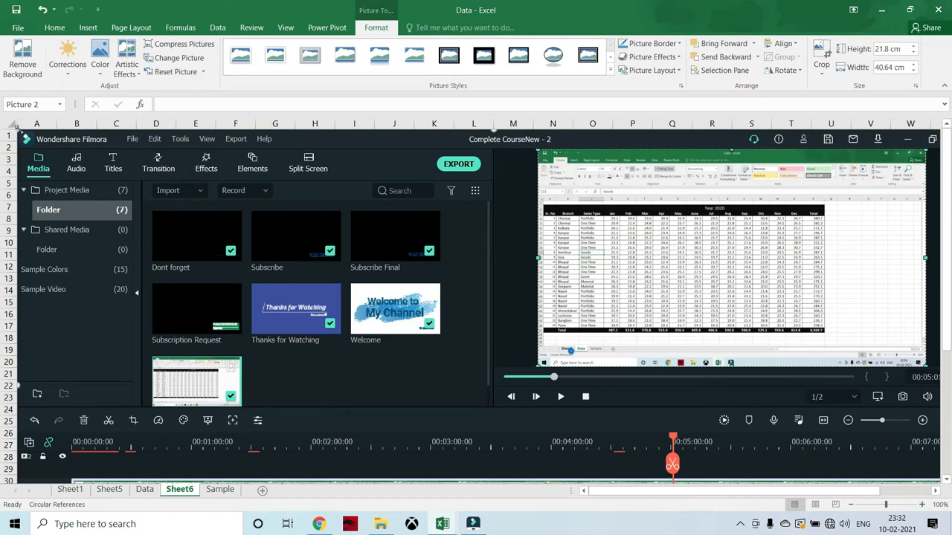
left_click_drag(15, 128, 217, 237)
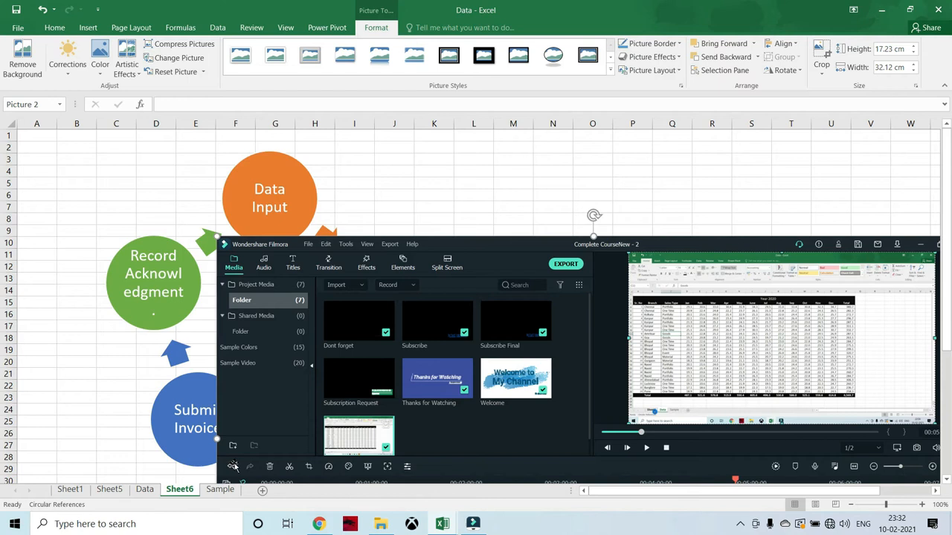
left_click_drag(214, 440, 525, 431)
left_click_drag(536, 248, 559, 217)
left_click_drag(709, 355, 690, 296)
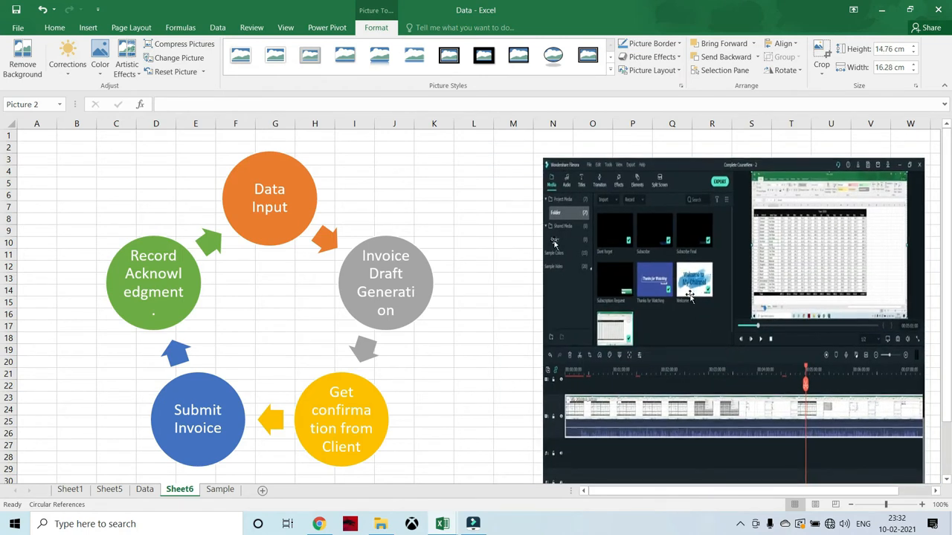
Step: Copy the table's Branch column, header included, from the Data sheet to cell C4 of a new sheet named Charts
left_click(87, 28)
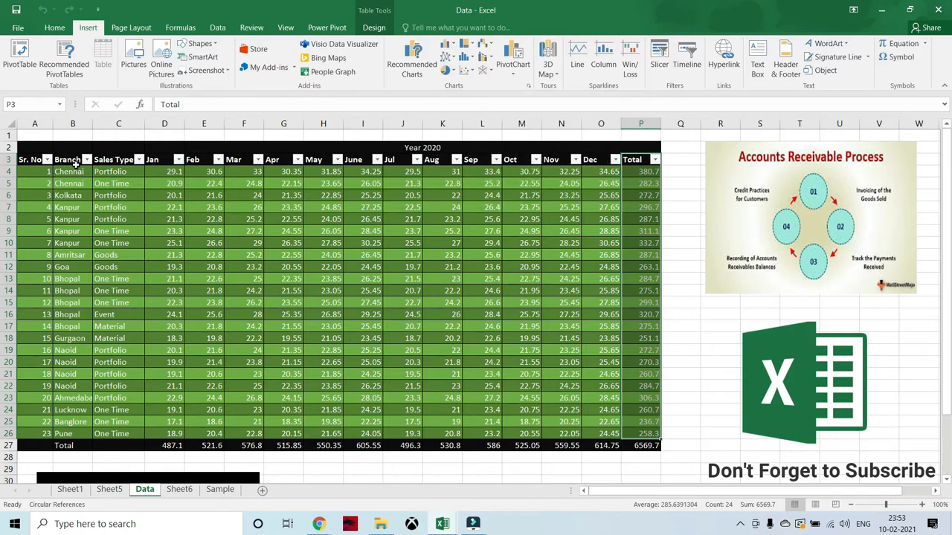
left_click_drag(68, 160, 72, 436)
key("ctrl+c")
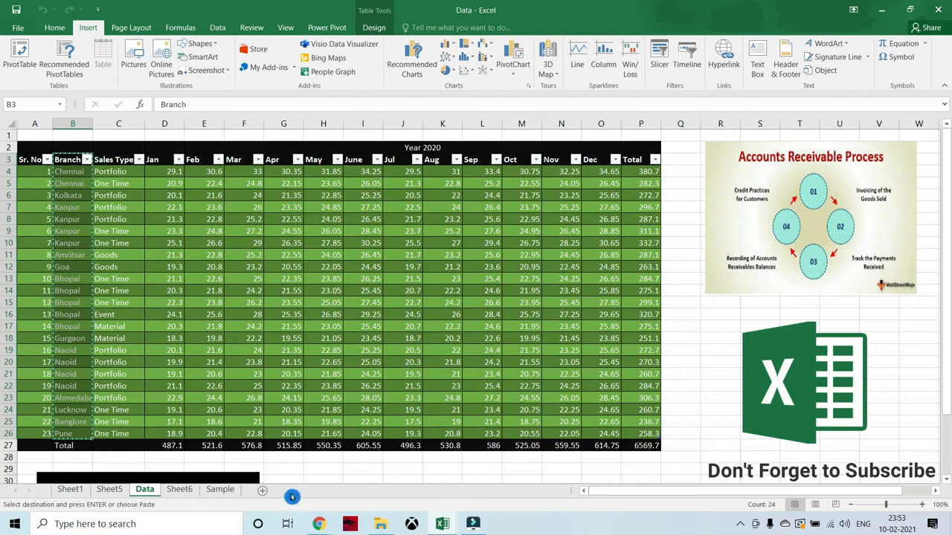
left_click(262, 490)
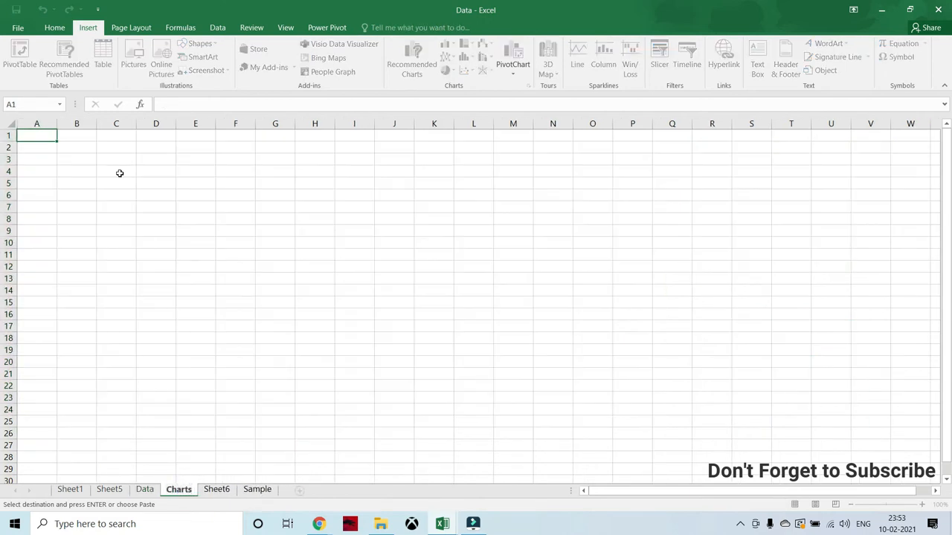
left_click(119, 174)
key("ctrl+v")
Step: Copy the Total column from the Data sheet beside the branches on the Charts sheet and rename its header Sales
left_click(151, 489)
key("ctrl+Right")
key("ctrl+shift+Down")
key("ctrl+c")
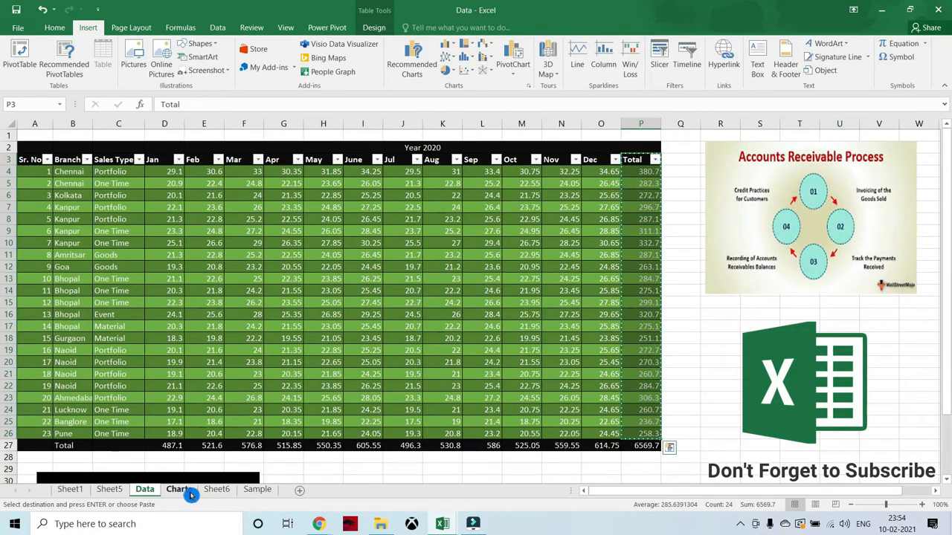
left_click(191, 494)
key("Right")
key("ctrl+v")
key("ctrl+shift+Up")
type("Sales")
key("Return")
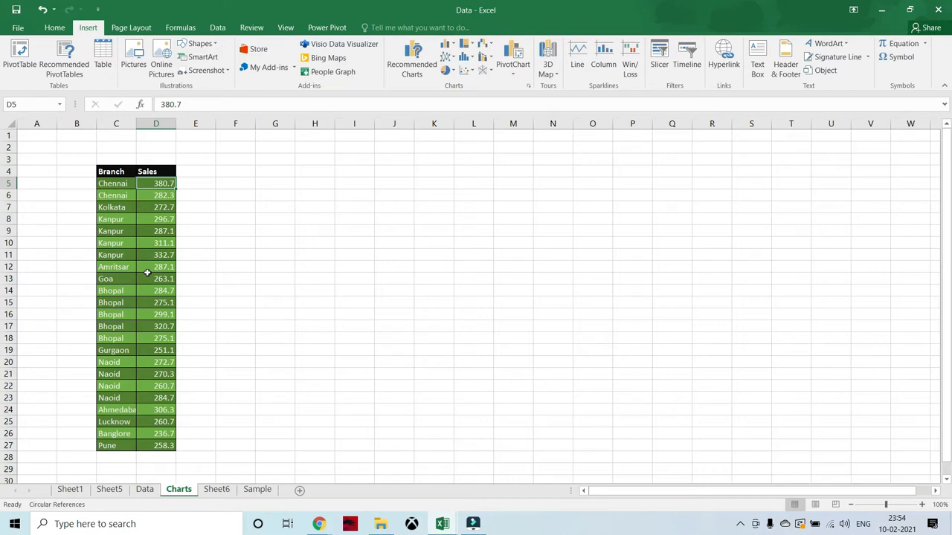
Step: Insert the recommended Clustered Column chart Sum of Sales by Branch from C4:D27 and move it close to its PivotTable
left_click_drag(115, 172, 166, 448)
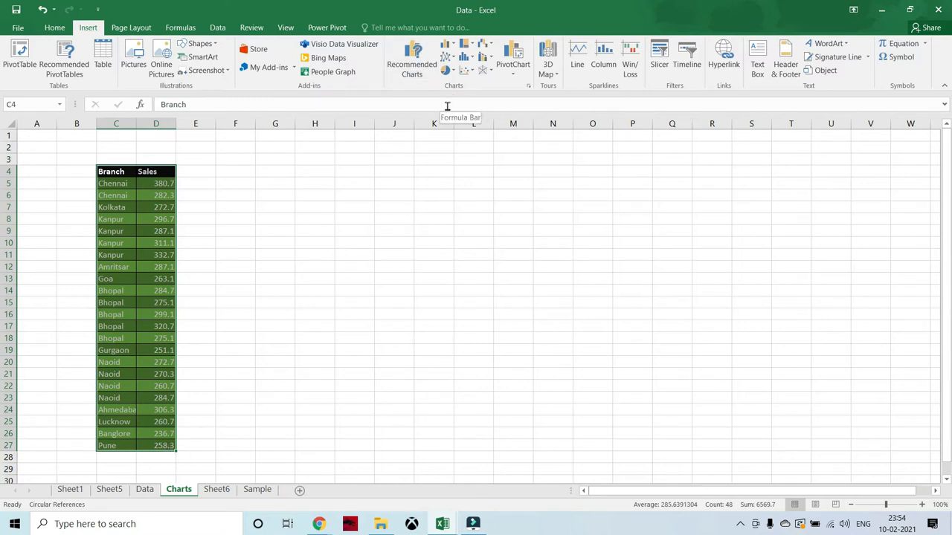
left_click(410, 67)
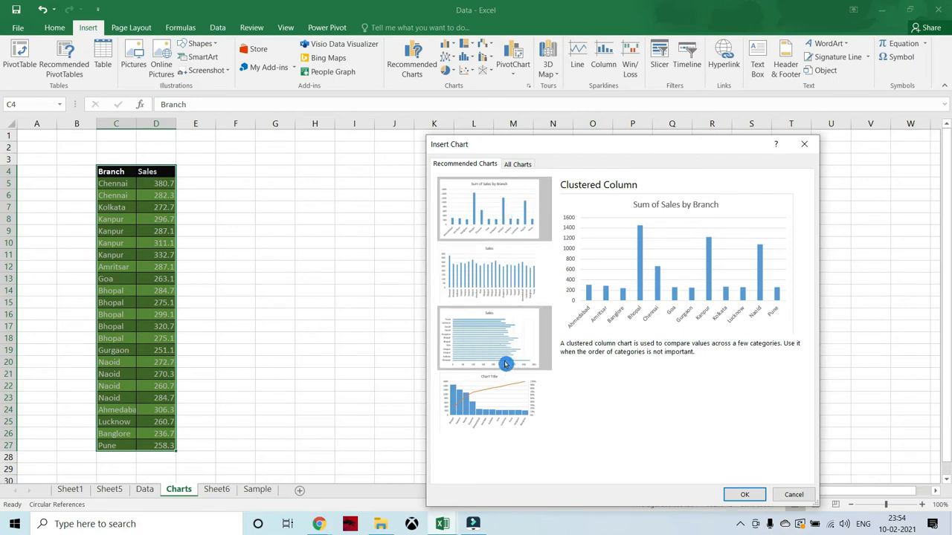
left_click(491, 227)
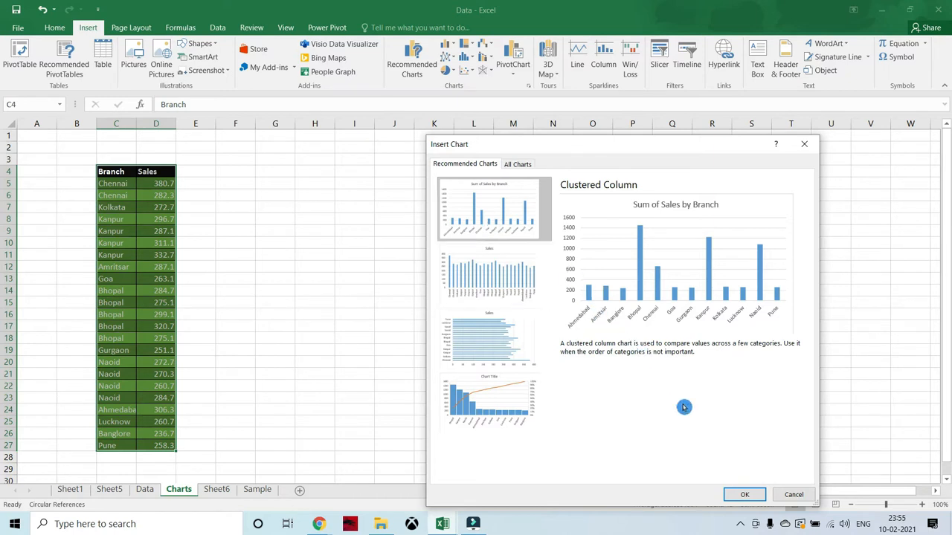
left_click(520, 165)
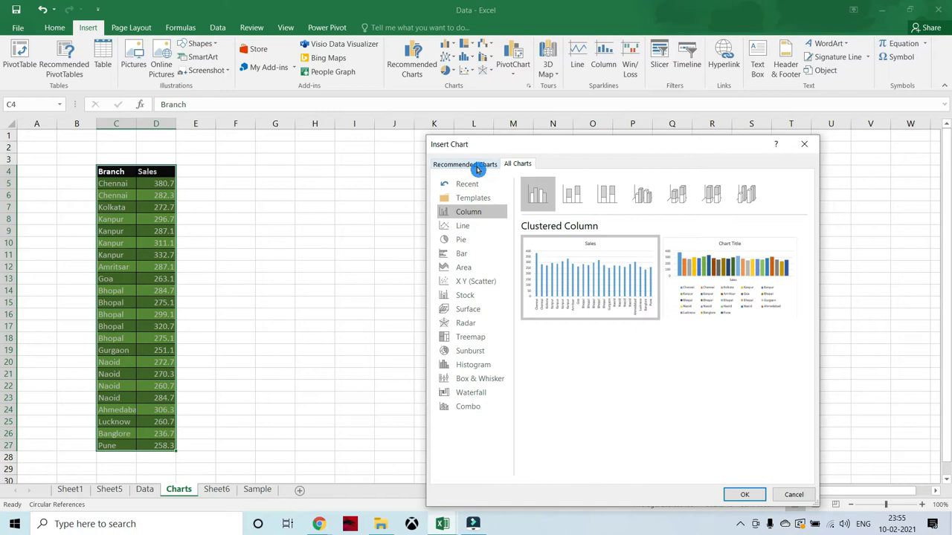
mouse_move(685, 289)
left_click(484, 165)
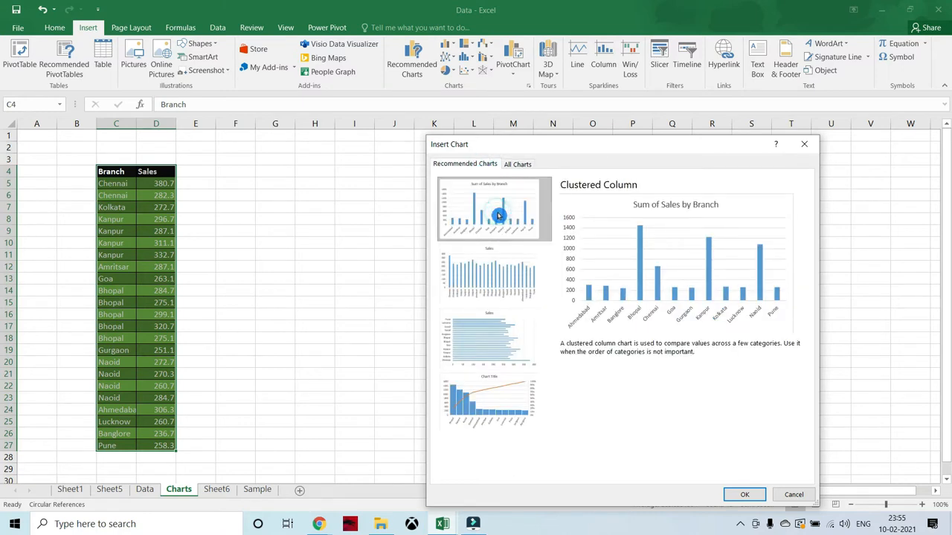
left_click(748, 495)
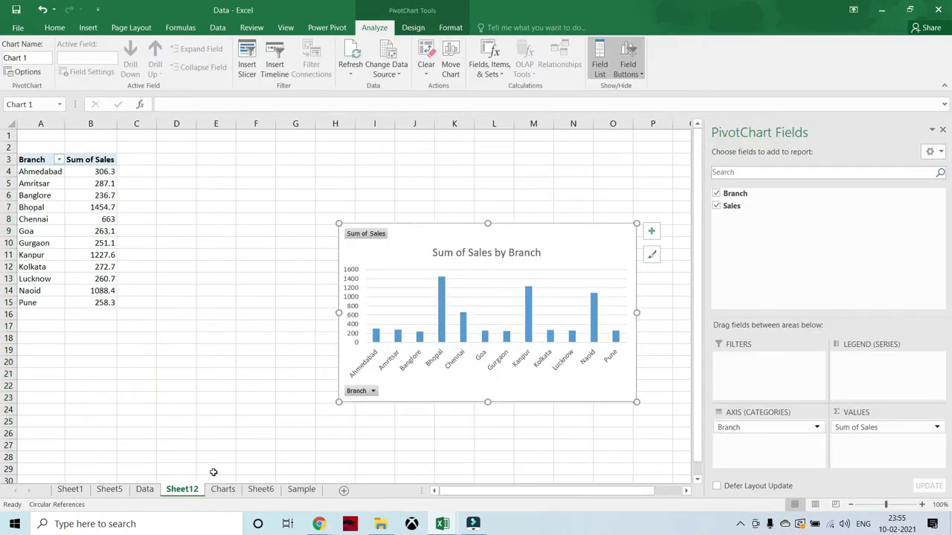
left_click_drag(461, 225, 334, 152)
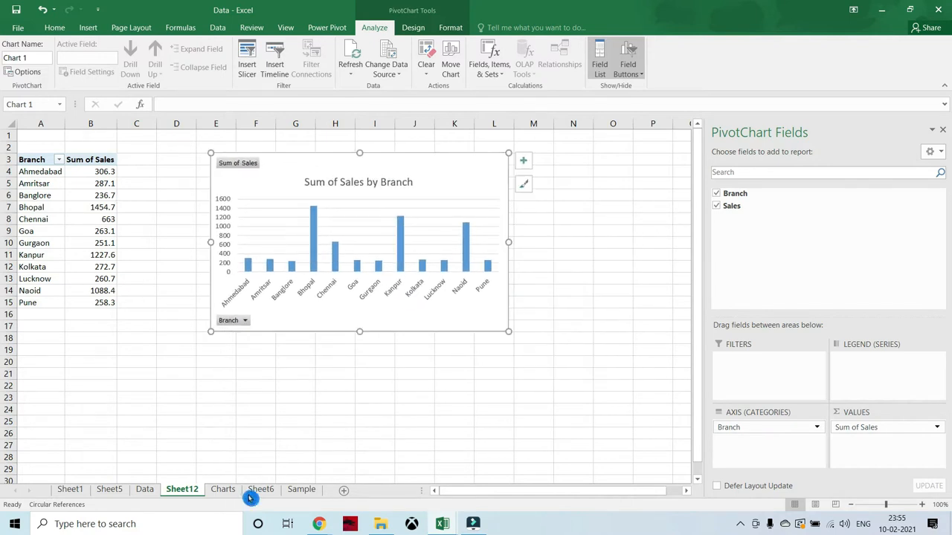
Step: Compare the repeated branch entries on the Charts sheet with the summed sales per branch in the new PivotTable
left_click(223, 489)
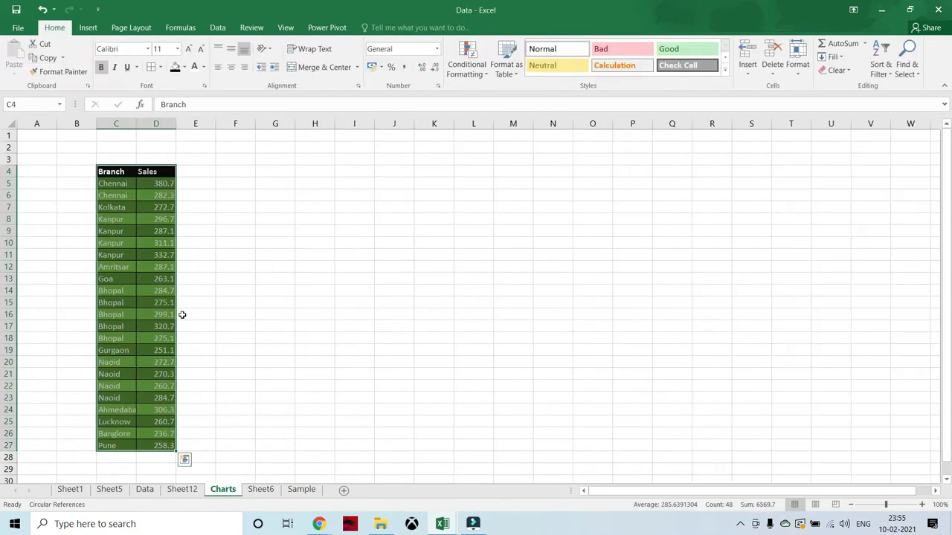
left_click(184, 490)
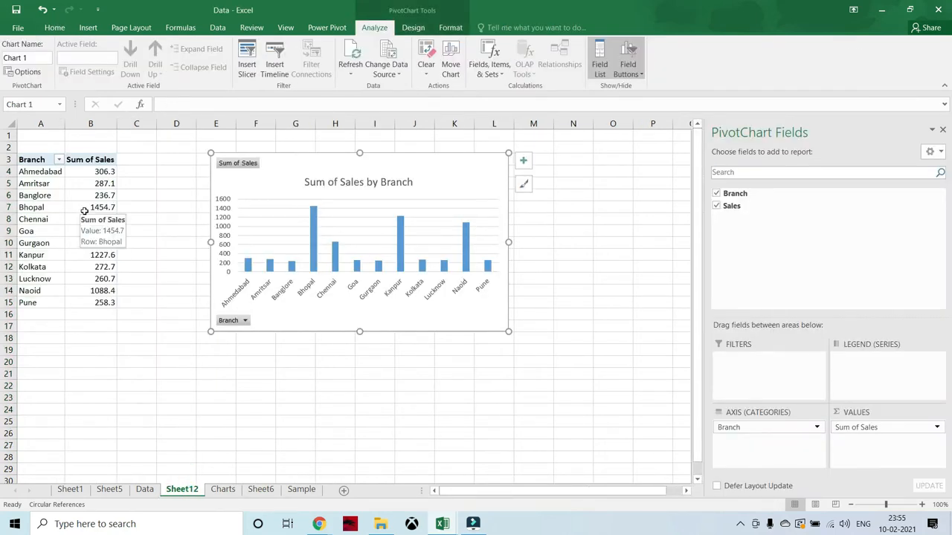
left_click(223, 489)
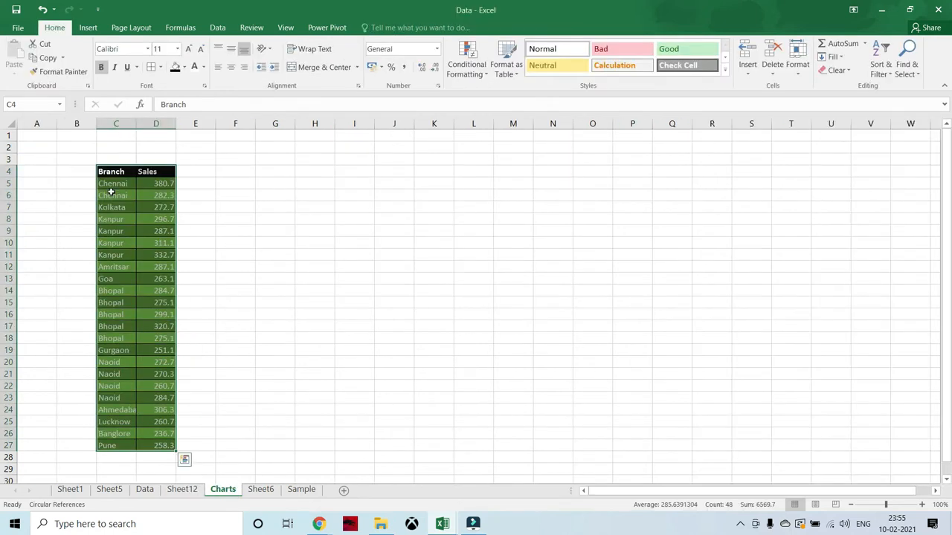
left_click(184, 490)
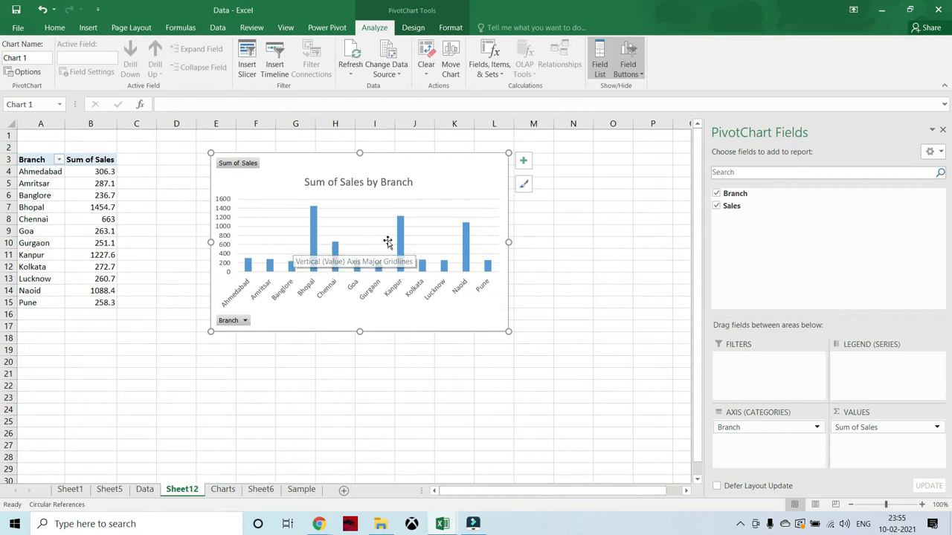
Step: Add data labels to the Sum of Sales by Branch chart and position them at Outside End
left_click(524, 162)
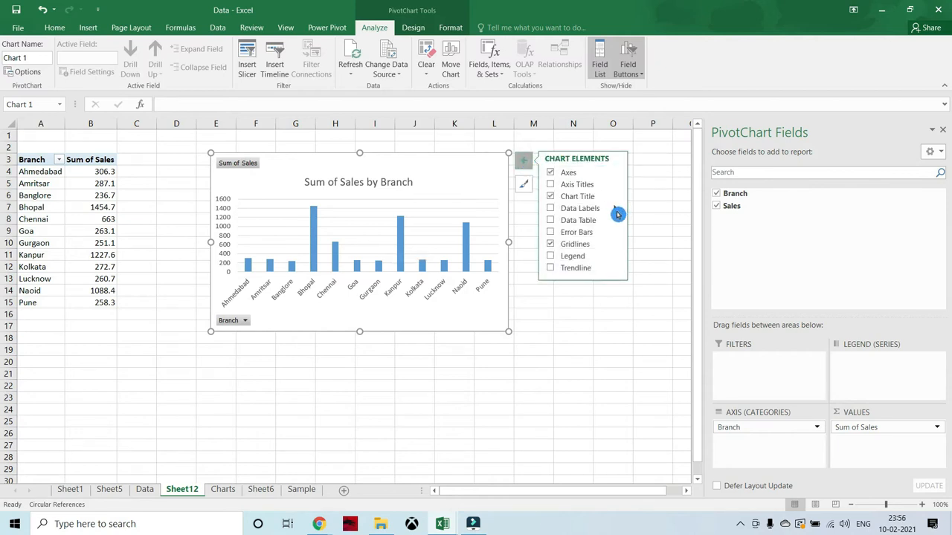
left_click(551, 209)
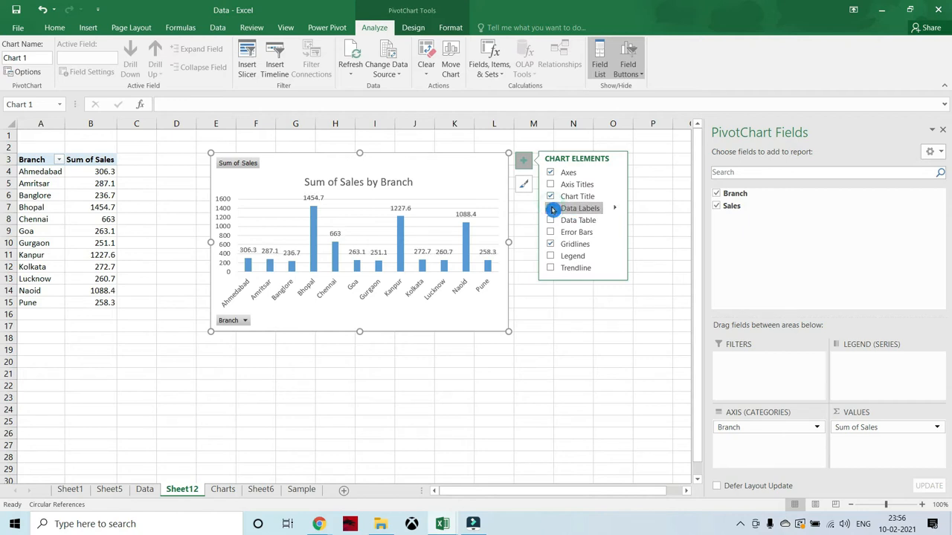
left_click(616, 212)
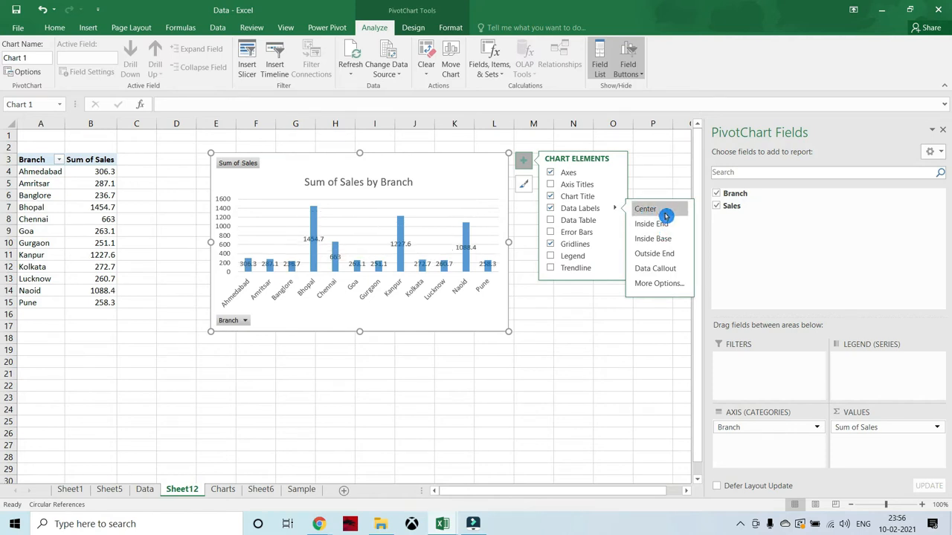
left_click(677, 260)
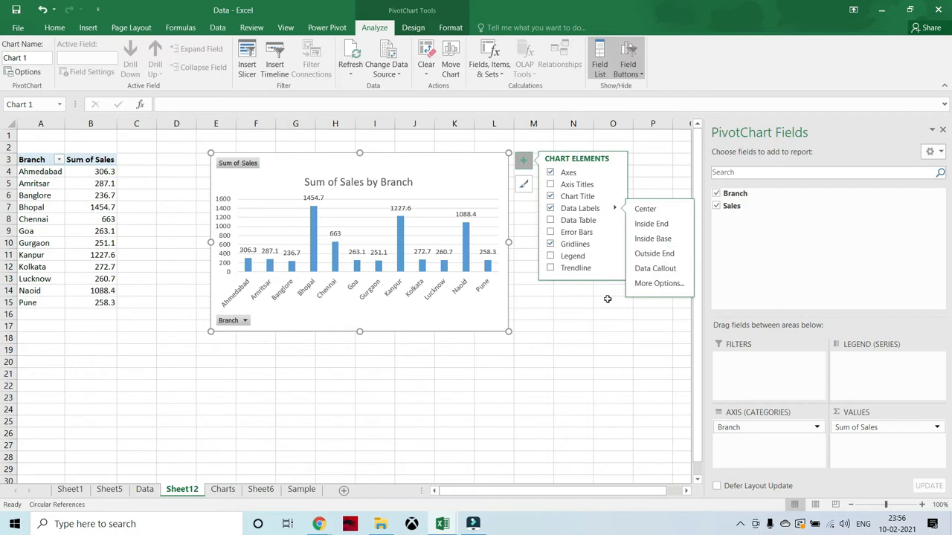
left_click(531, 304)
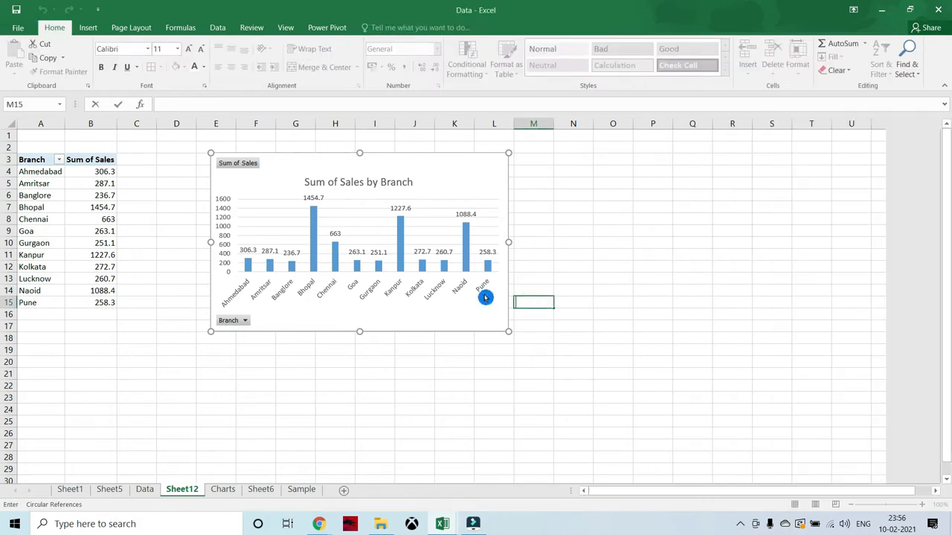
Step: Apply the chart style with the dark gray background to the Sum of Sales by Branch chart
left_click(484, 294)
left_click(523, 183)
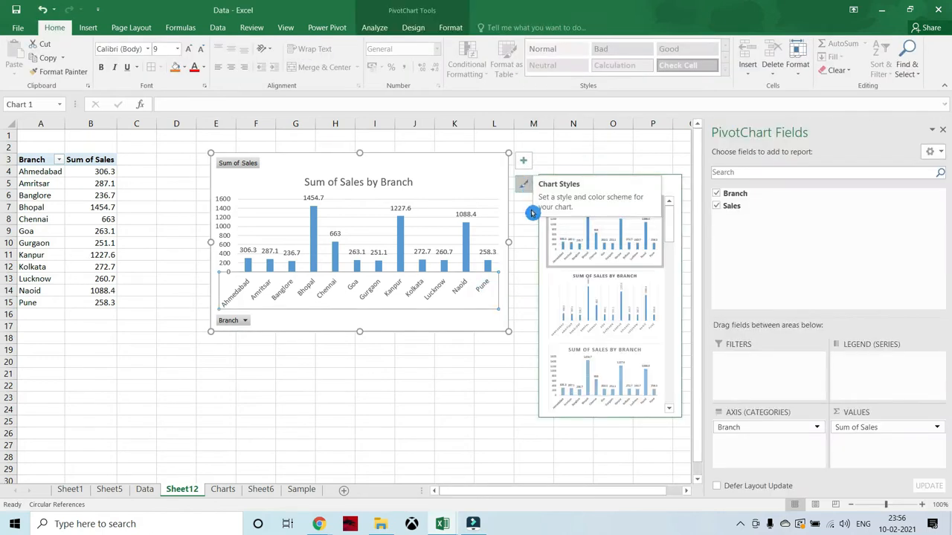
left_click(526, 183)
left_click_drag(670, 233, 665, 317)
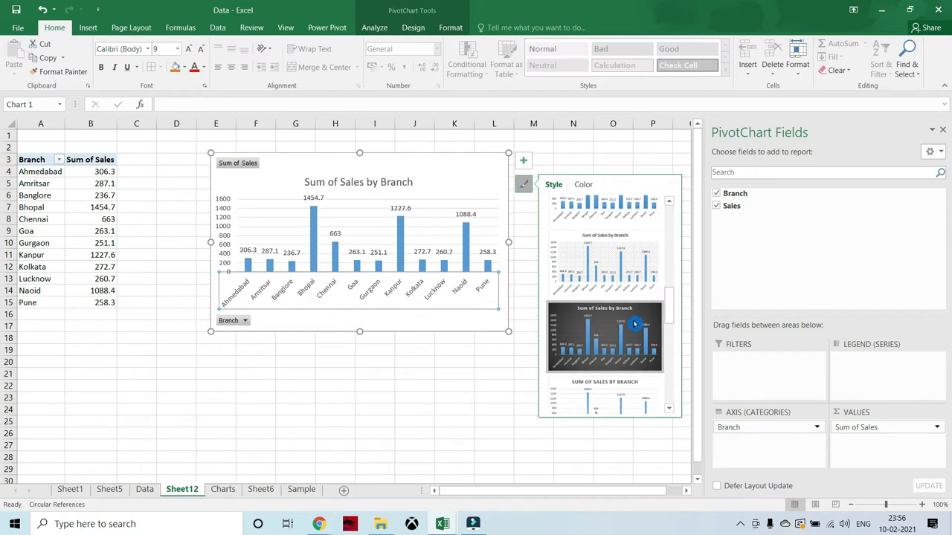
left_click(634, 325)
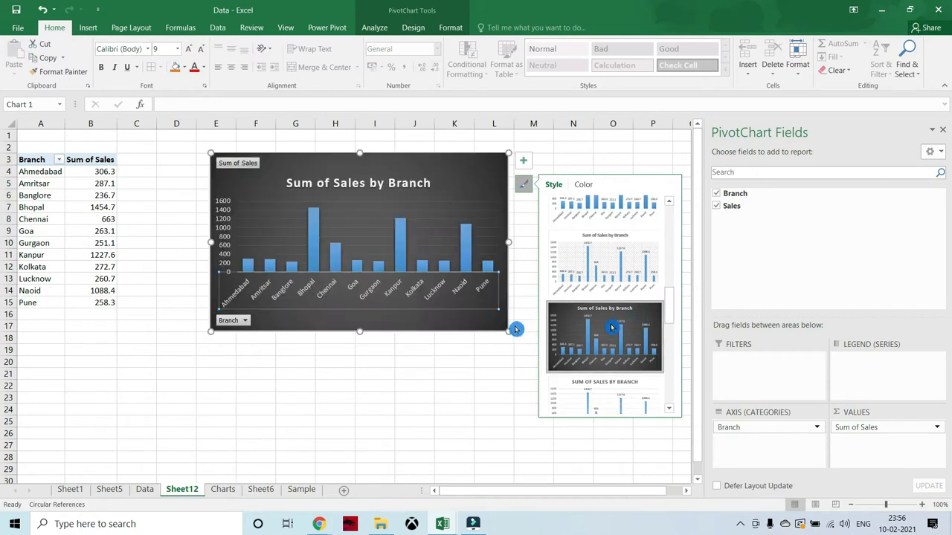
left_click(383, 379)
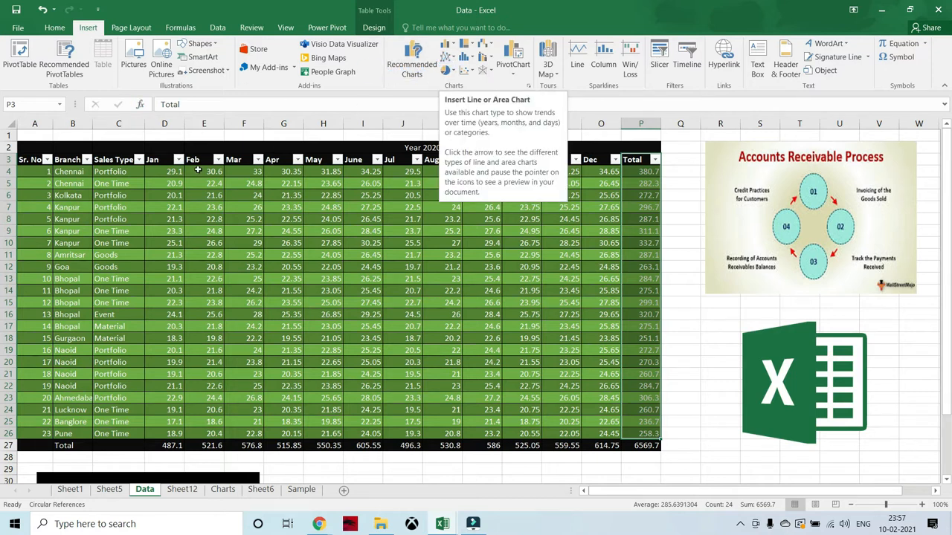
Step: Copy the Jan to Dec month headers on the Data sheet into row 37 below the table, starting at D37
left_click_drag(150, 165, 606, 165)
key("ctrl+c")
key("Down")
key("Down")
key("Down")
key("Down")
key("Down")
key("Down")
key("Down")
key("Down")
key("Down")
key("Down")
key("Down")
key("Down")
key("Down")
key("Down")
key("Down")
key("Down")
key("Down")
key("Down")
key("Down")
key("Down")
key("Up")
key("Up")
key("Up")
key("Down")
key("Down")
key("Down")
key("Down")
key("Down")
key("Down")
key("Down")
key("Down")
key("Down")
key("Down")
key("Down")
key("Down")
key("Down")
key("Down")
key("Down")
key("Down")
key("Down")
key("Down")
key("Down")
key("Down")
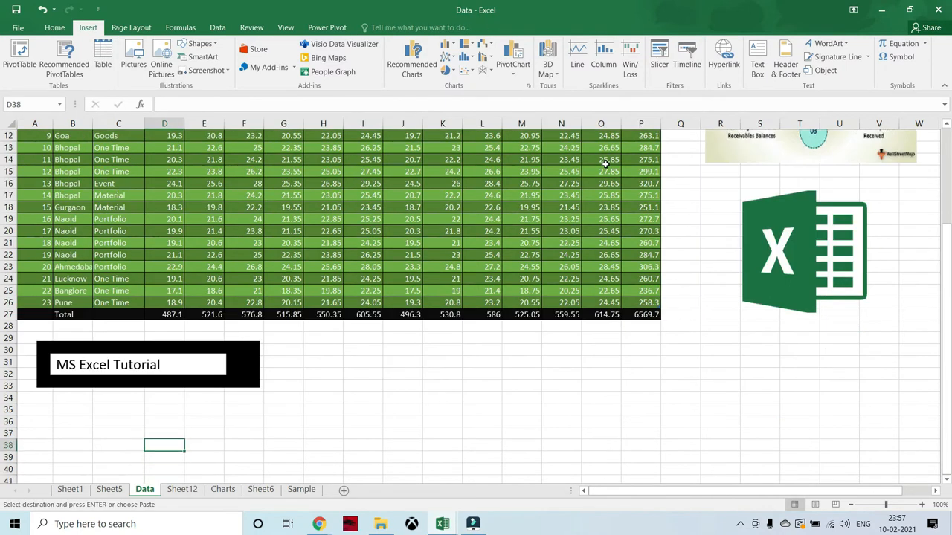
key("Up")
key("Up")
key("Up")
key("Up")
key("Up")
key("Up")
key("Up")
key("Up")
key("Up")
key("Up")
key("Up")
key("Up")
key("Up")
key("Up")
key("Up")
key("Up")
key("Up")
key("Up")
key("Up")
key("Up")
key("ctrl+v")
Step: Copy the Jan to Dec totals from row 27, paste them as values from D38 and show them with one decimal place
key("Up")
key("Up")
key("Up")
key("Up")
key("Up")
key("Up")
key("Up")
key("Up")
key("Up")
key("Up")
key("Up")
key("Down")
key("ctrl+shift+Right")
key("shift+Left")
key("ctrl+c")
key("Down")
key("Down")
key("Down")
key("Down")
key("Down")
key("Down")
key("Down")
key("Down")
key("Down")
key("Down")
key("Down")
key("ctrl+alt+v")
key("v")
key("Return")
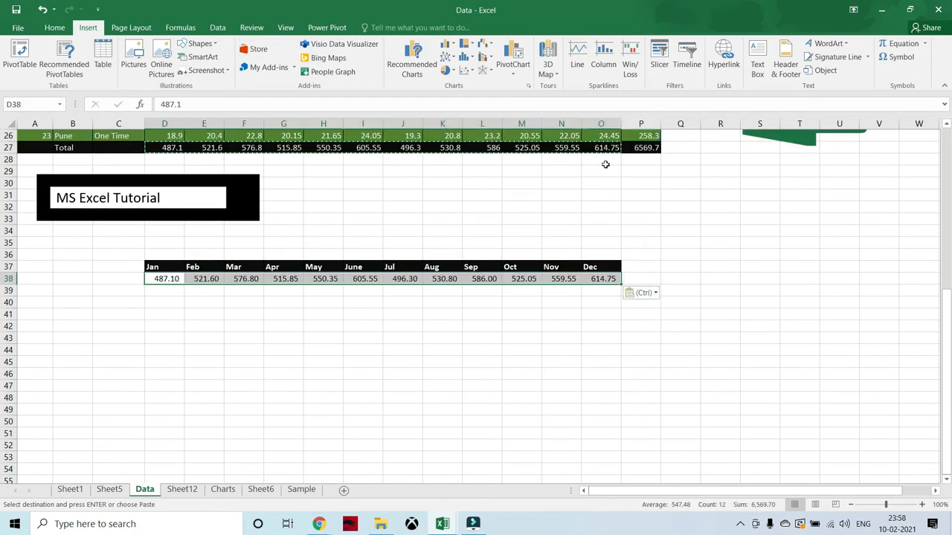
left_click(54, 27)
left_click(434, 67)
Step: Insert a 2-D line chart from the monthly totals in D37:O38, widen it and shift it down and to the right
mouse_move(166, 266)
left_mouse_down()
mouse_move(182, 277)
mouse_move(171, 277)
left_mouse_up()
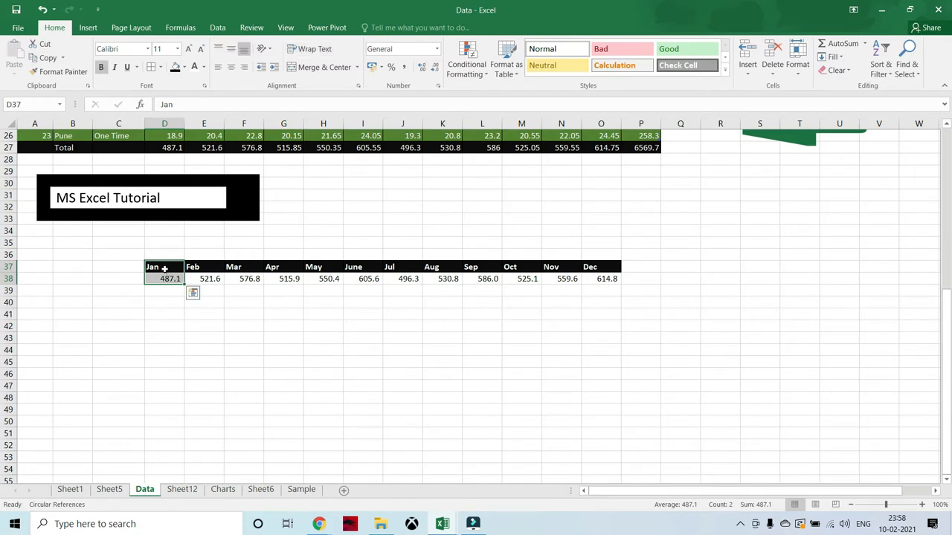
left_click_drag(164, 268, 606, 279)
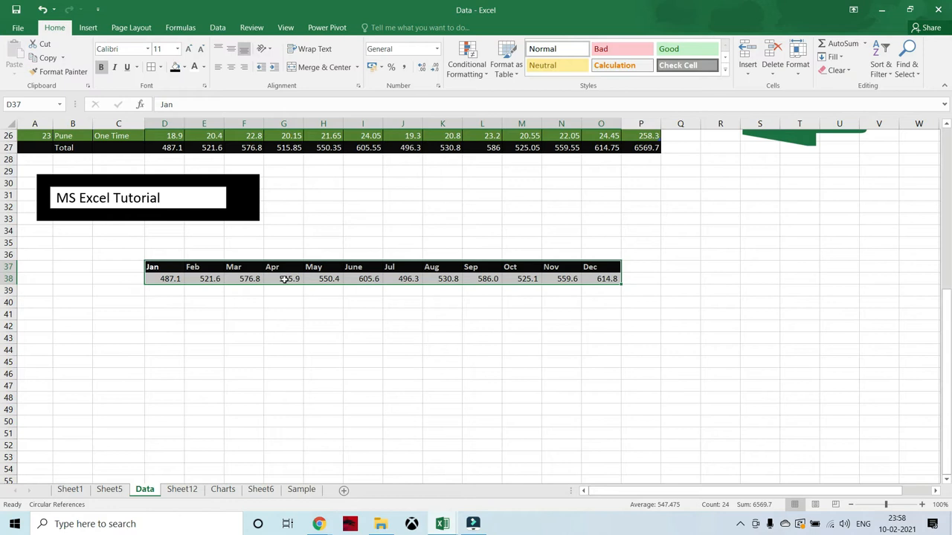
left_click(88, 29)
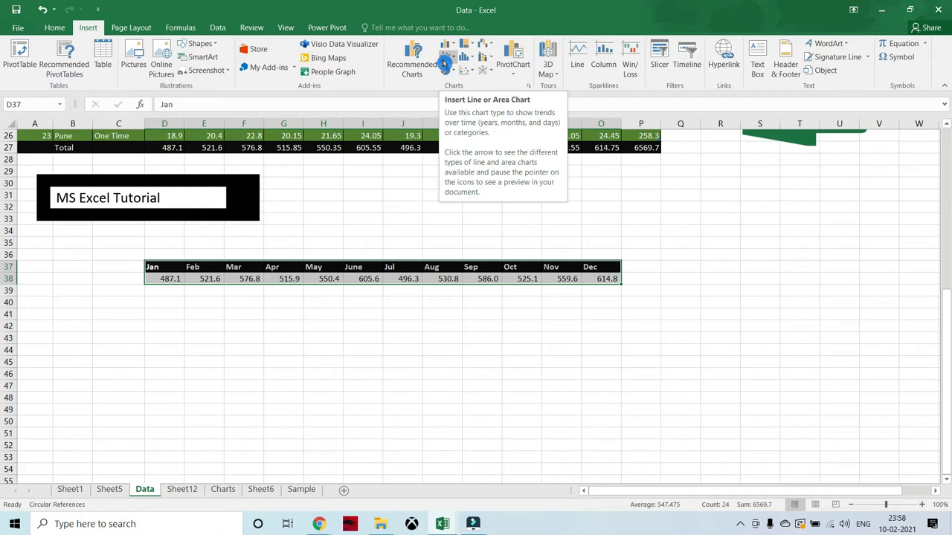
left_click(444, 59)
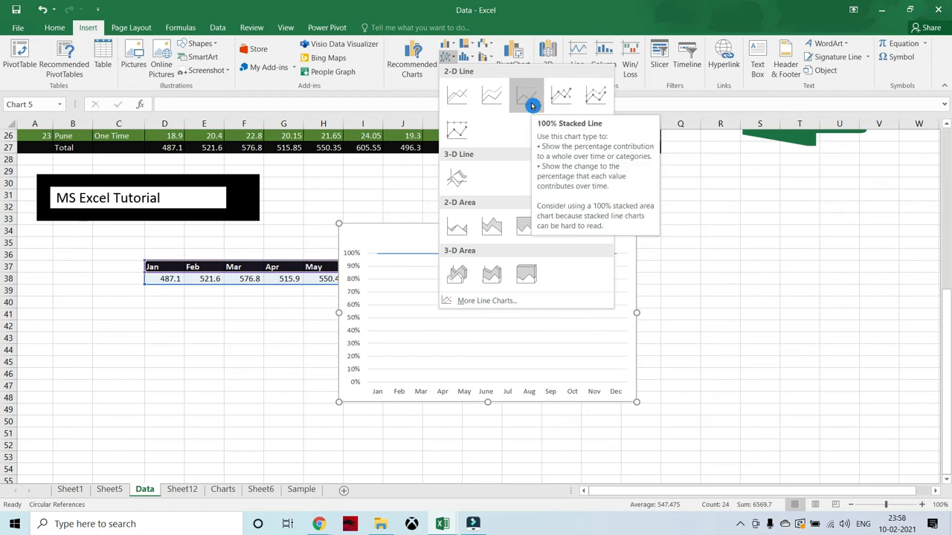
left_click(492, 106)
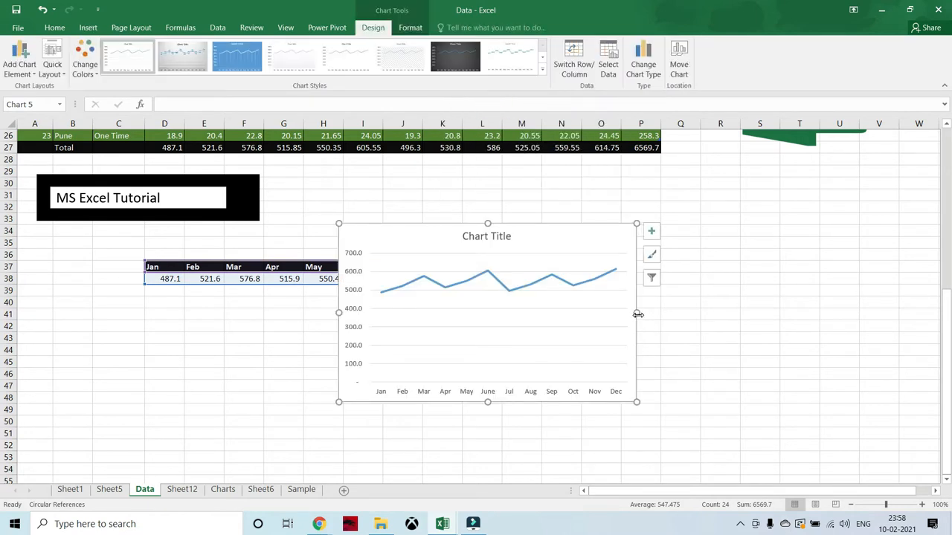
left_click_drag(638, 315, 701, 320)
left_click_drag(582, 226, 672, 252)
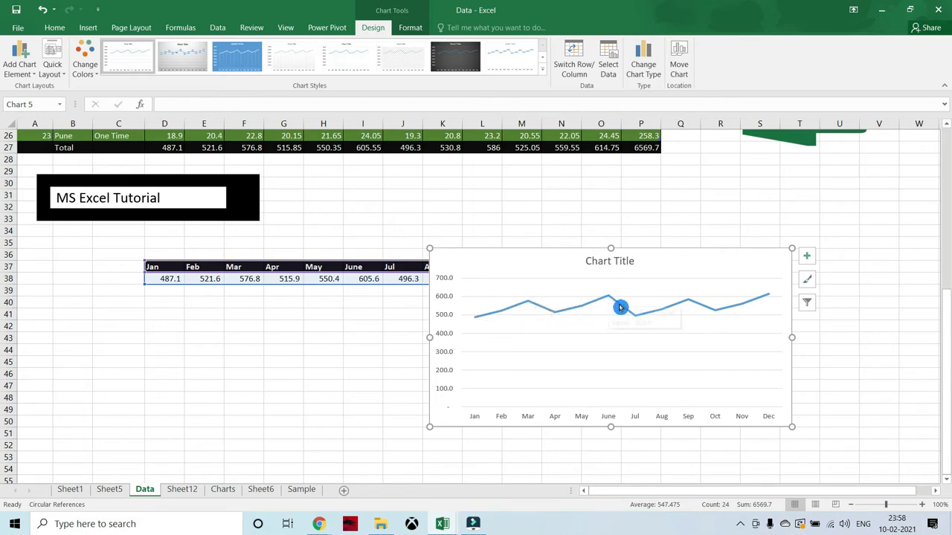
Step: Add data labels to the monthly totals line chart
left_click(811, 264)
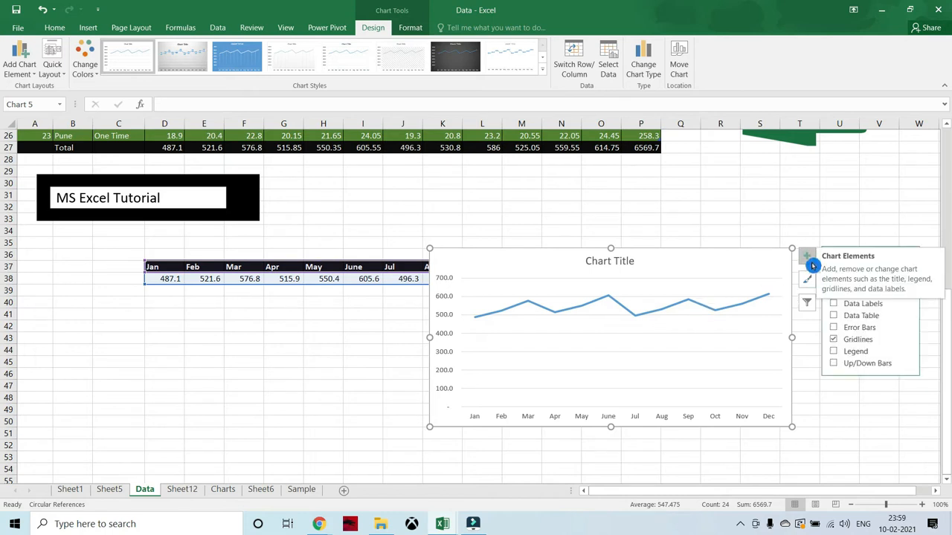
left_click(846, 307)
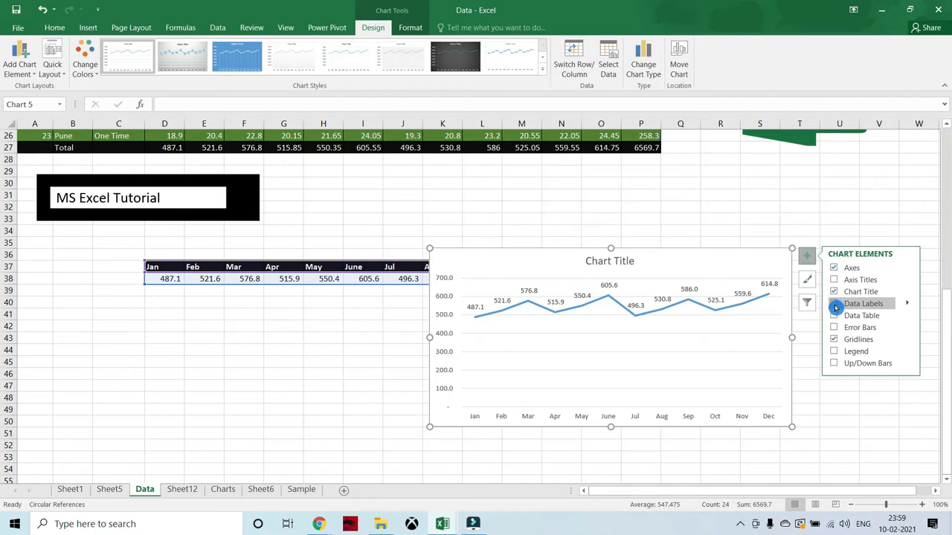
left_click(834, 316)
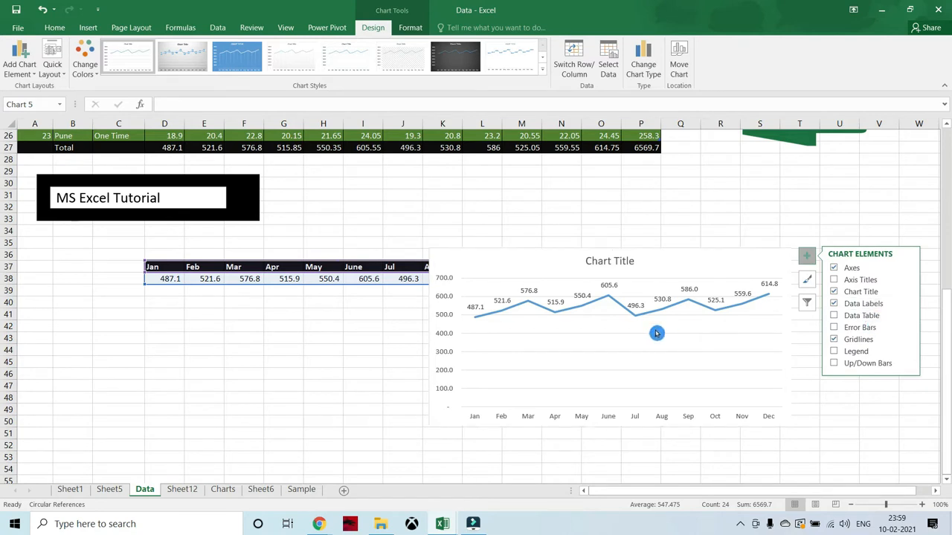
Step: Apply the chart style with the solid blue background to the line chart and place the chart directly below the monthly totals
left_click(808, 282)
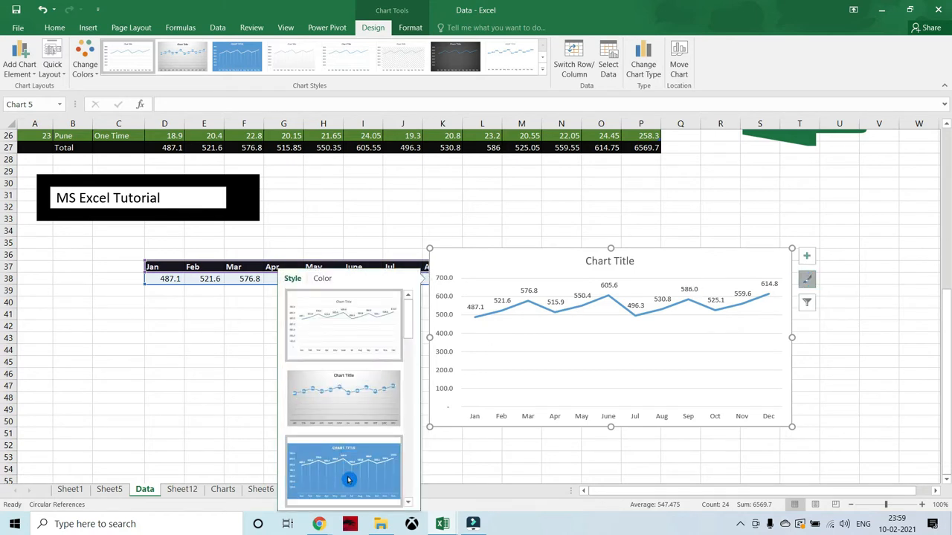
left_click(348, 476)
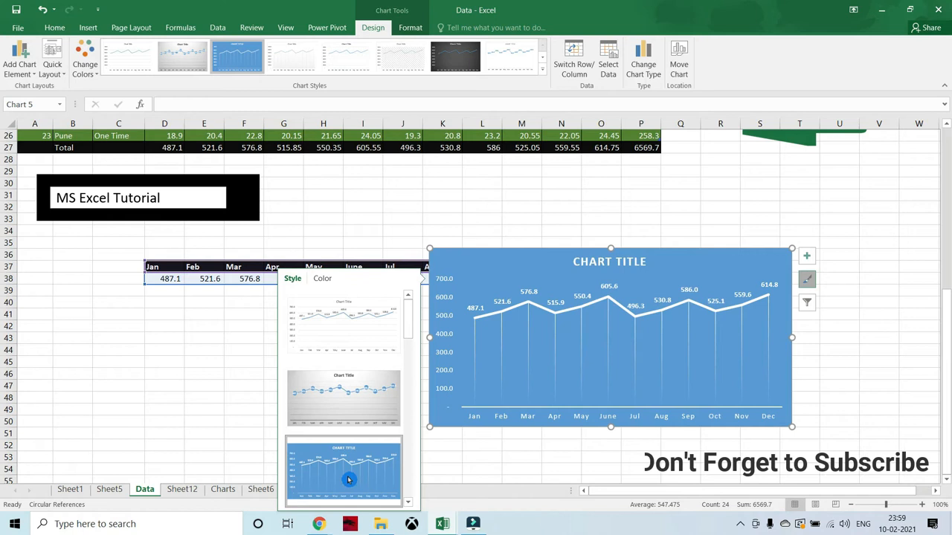
left_click(359, 402)
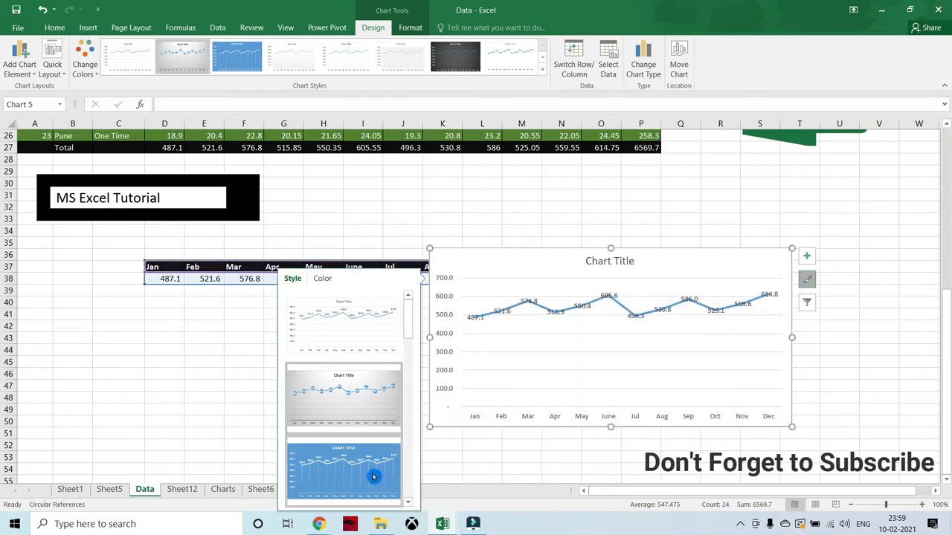
left_click(373, 476)
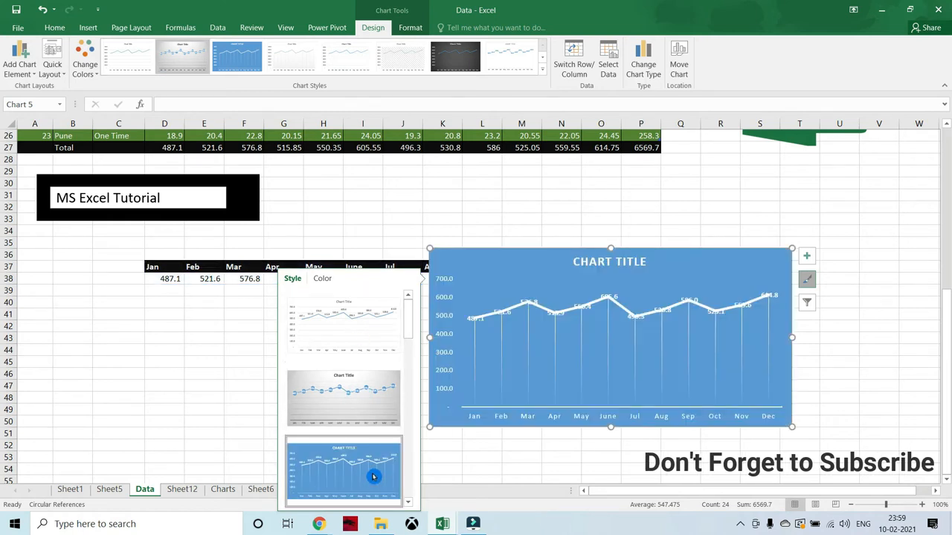
left_click(807, 303)
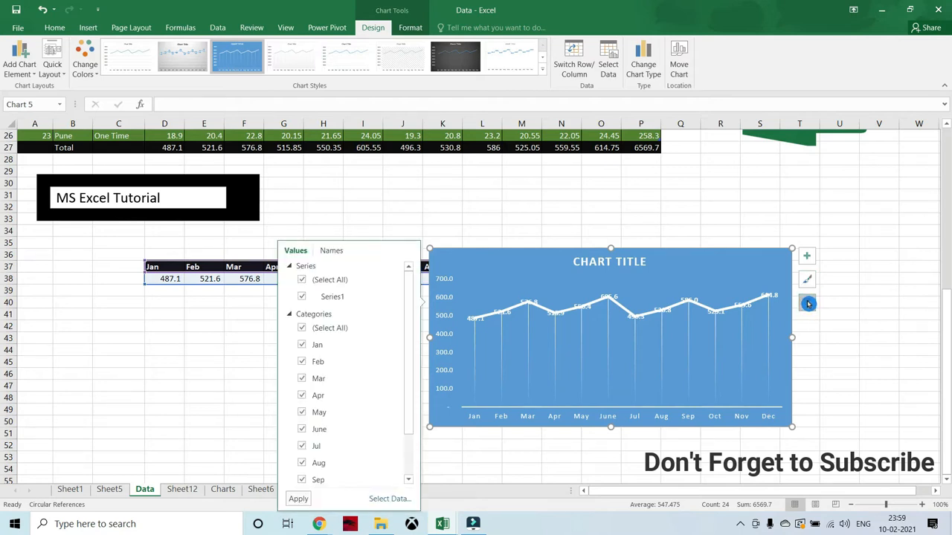
left_click(645, 213)
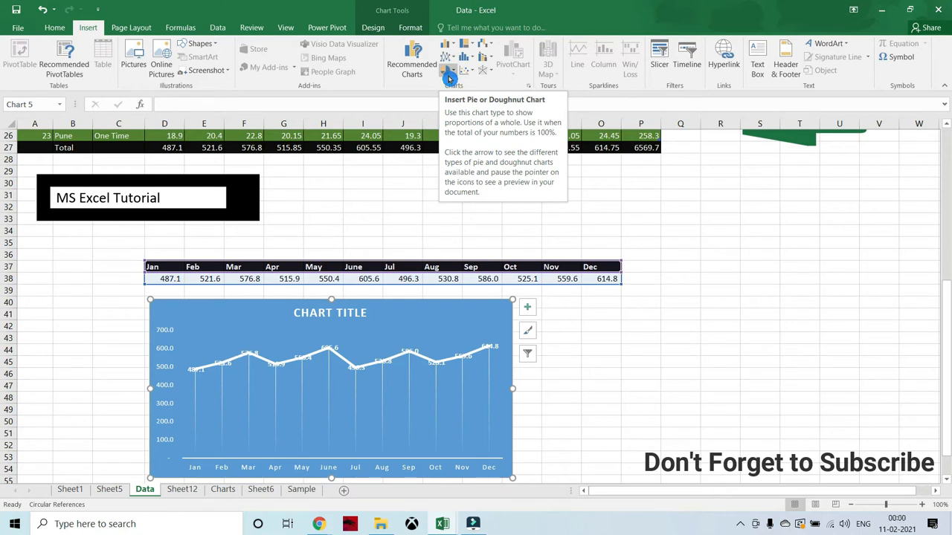
Step: Copy the Sales Type column with its header from C3:C26 and paste it below the line chart at C62
left_click_drag(947, 333, 947, 175)
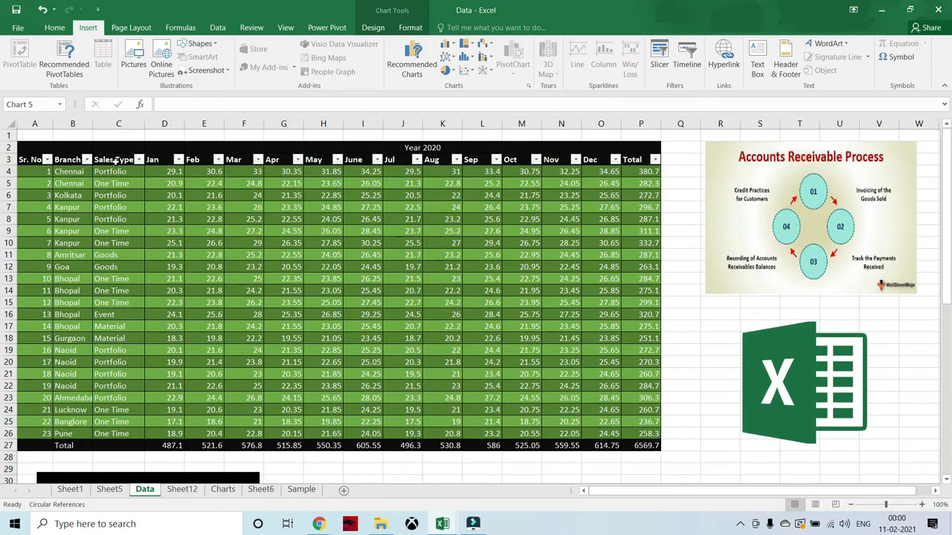
left_click_drag(115, 160, 109, 431)
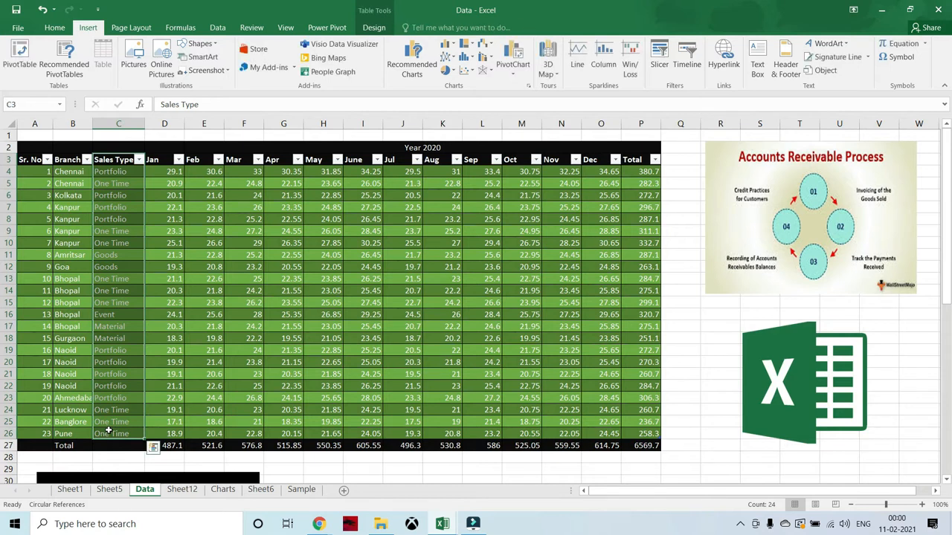
key("ctrl+c")
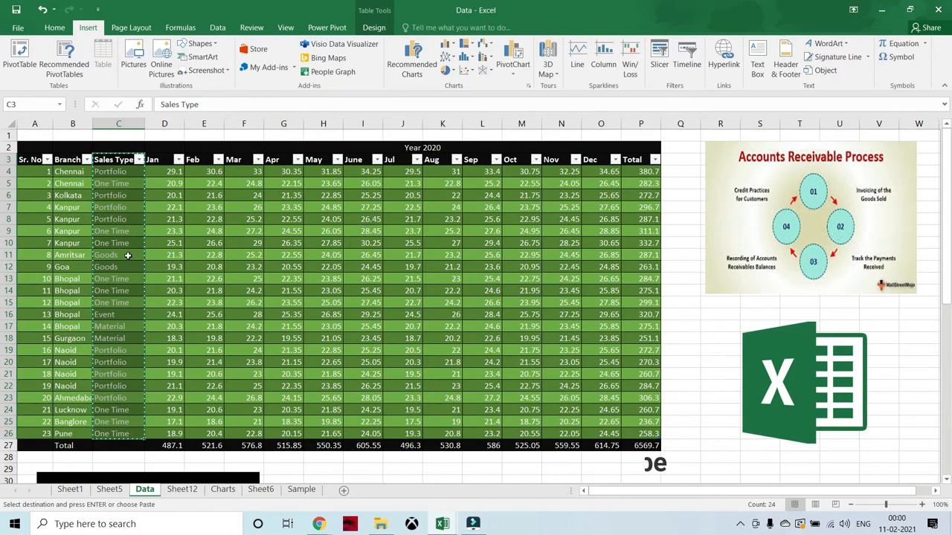
key("Down")
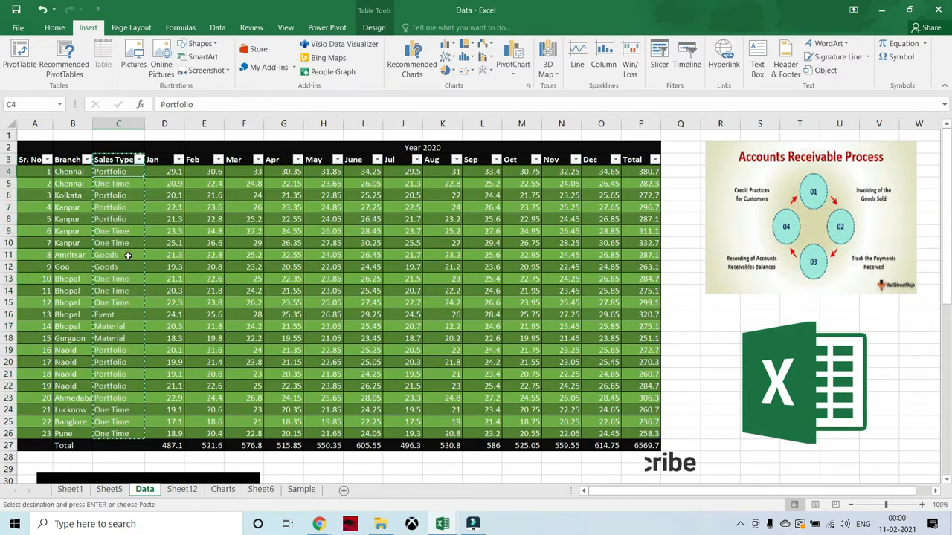
key("Page_Down")
key("Page_Down")
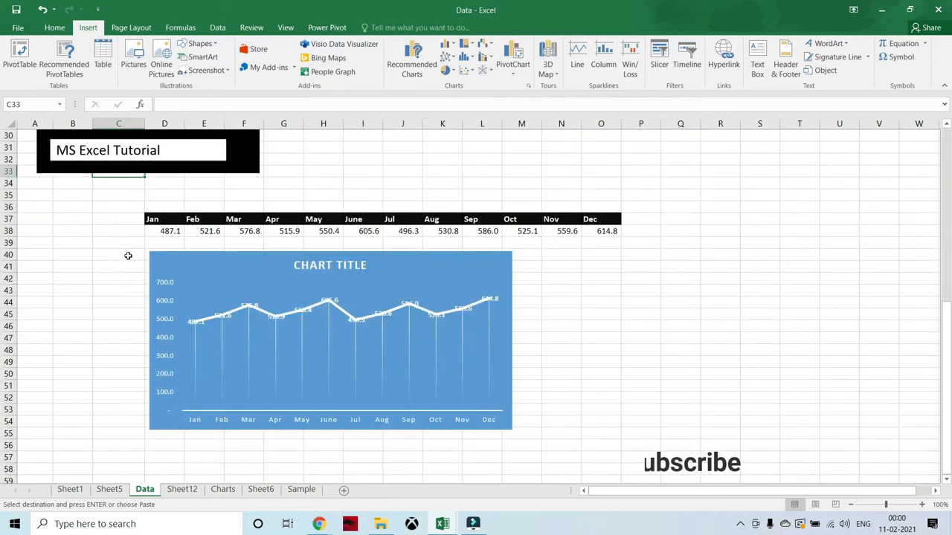
key("ctrl+v")
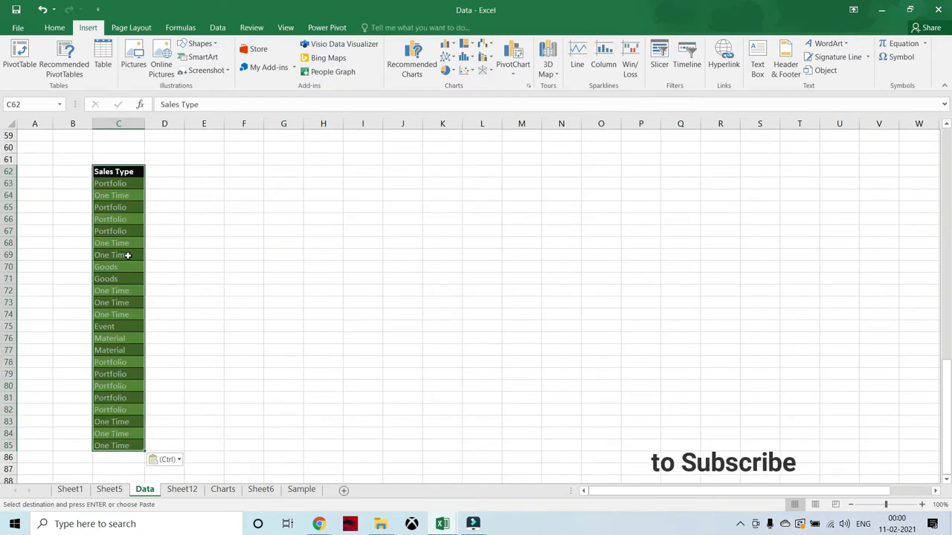
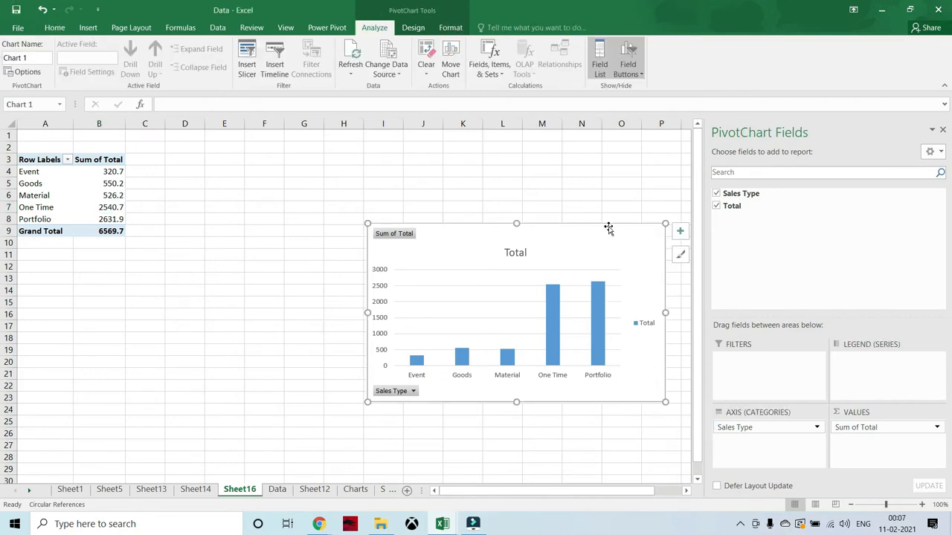
Step: Delete the existing PivotChart on Sheet16 and insert a new Clustered Column PivotChart from the Sales Type PivotTable
key("Delete")
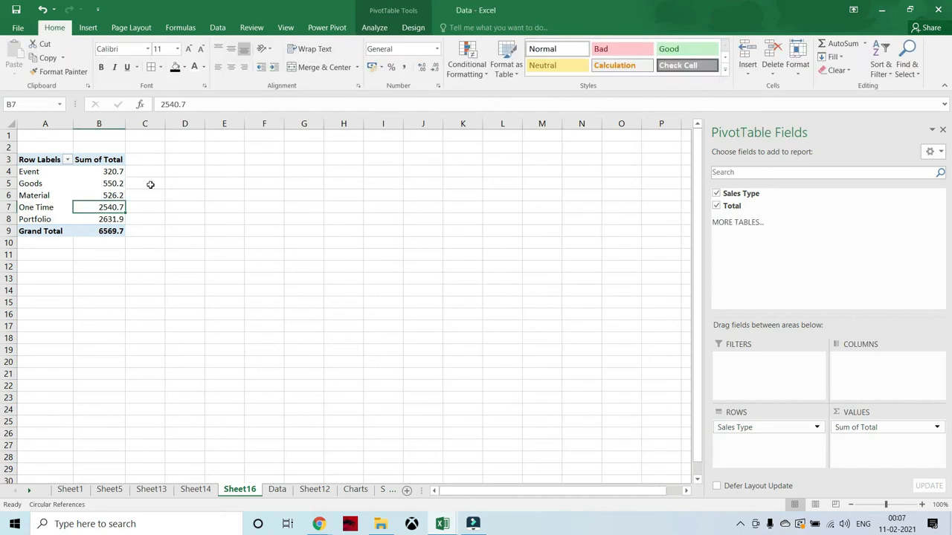
left_click(94, 186)
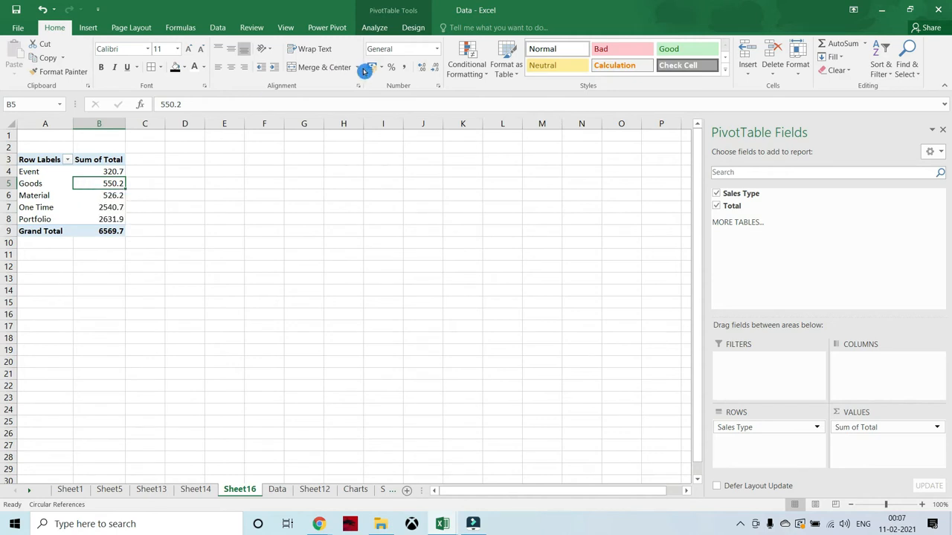
left_click(87, 30)
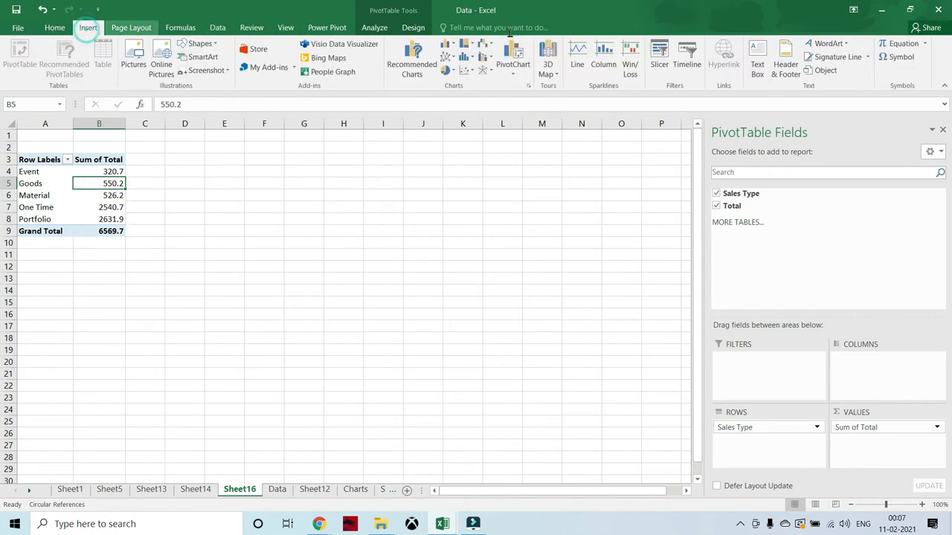
left_click(513, 72)
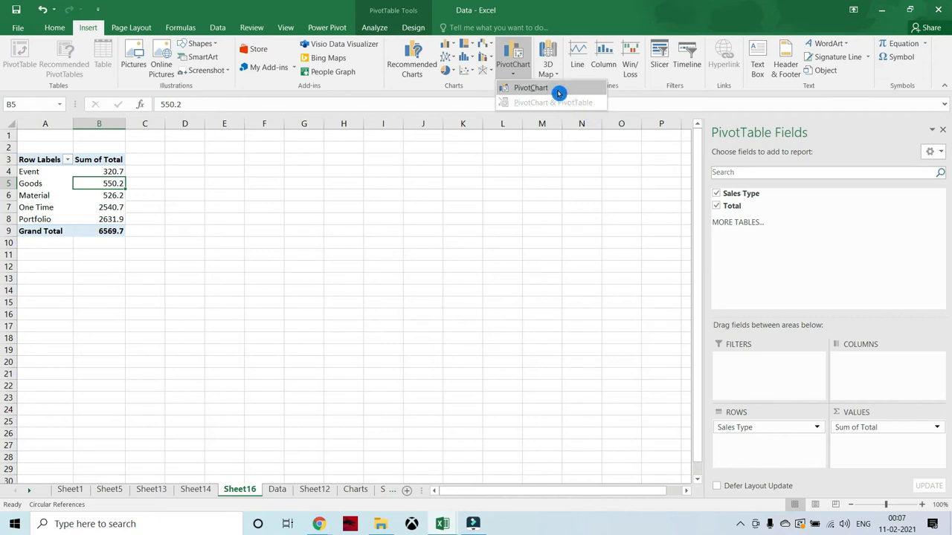
left_click(559, 91)
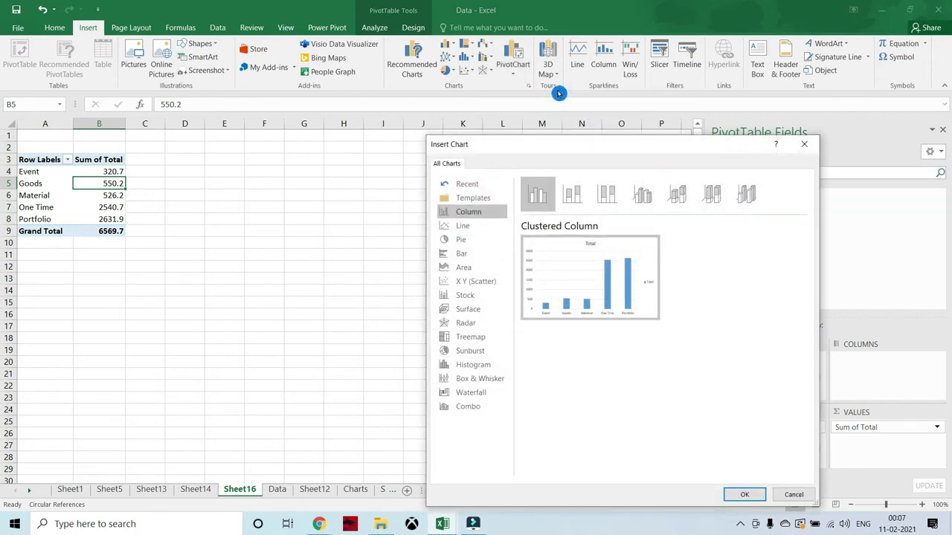
left_click(744, 495)
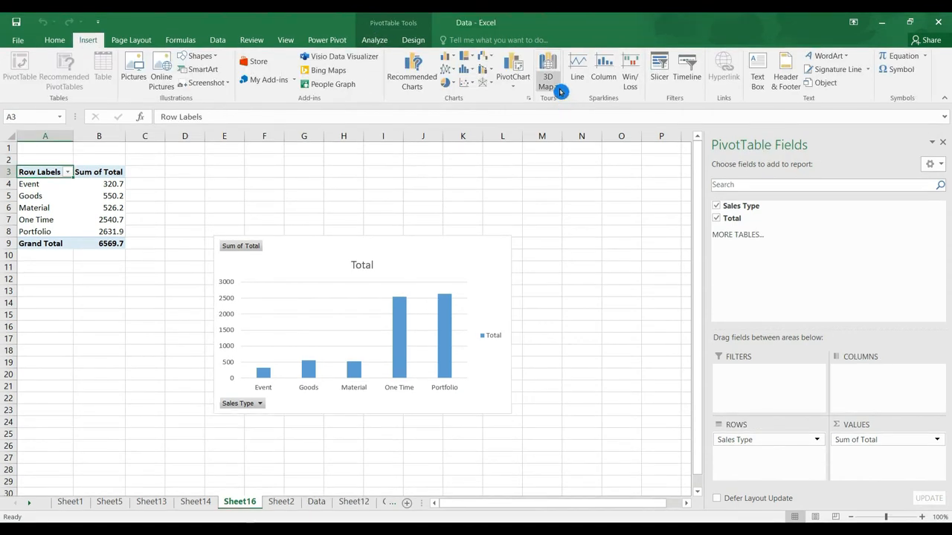
Step: Select the sales table A3:P26 on the Data sheet and launch 3D Maps for it
left_click(317, 502)
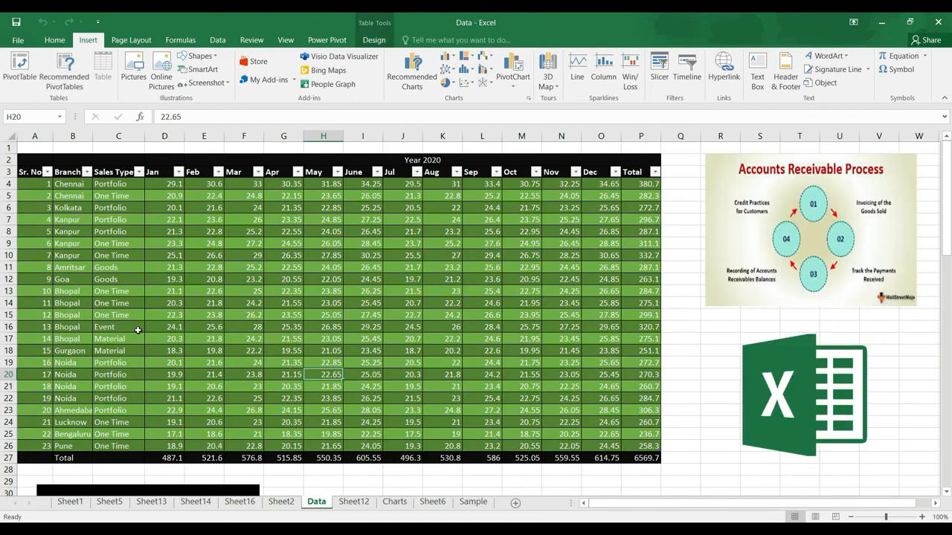
left_click_drag(28, 172, 643, 445)
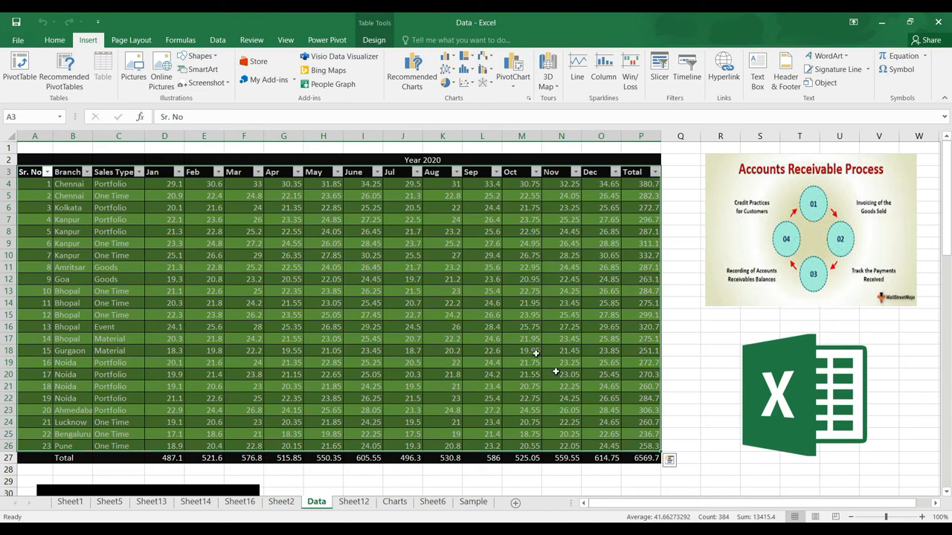
left_click(556, 92)
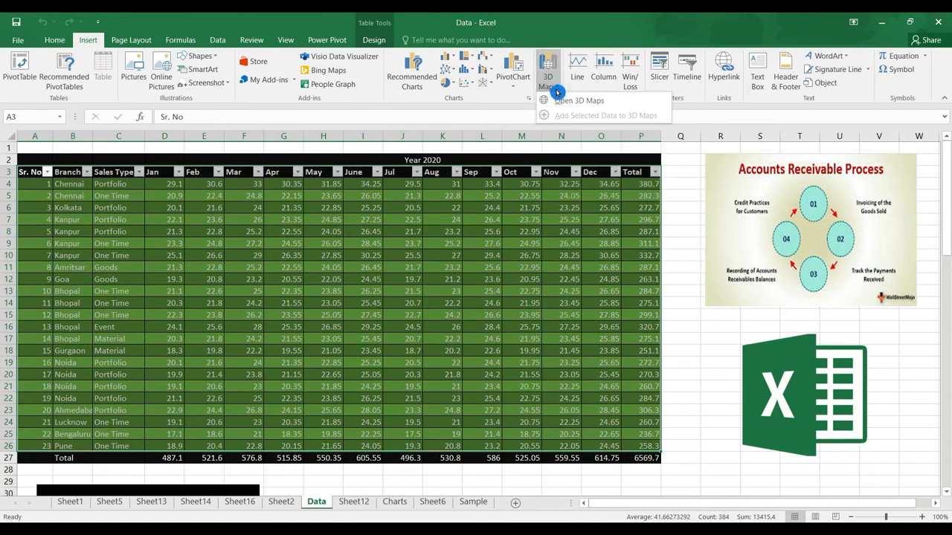
left_click(652, 106)
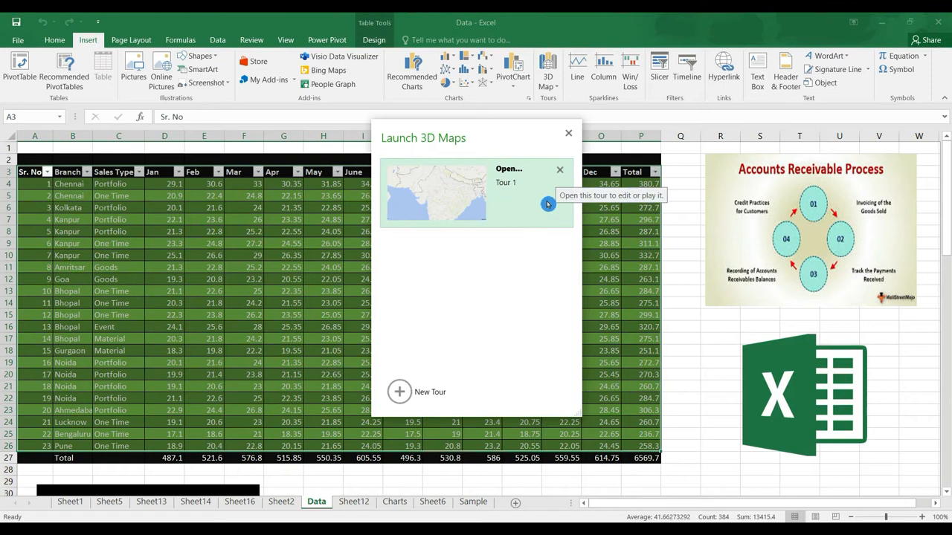
Step: Delete the existing Tour 1 from 3D Maps and start a new tour
left_click(561, 172)
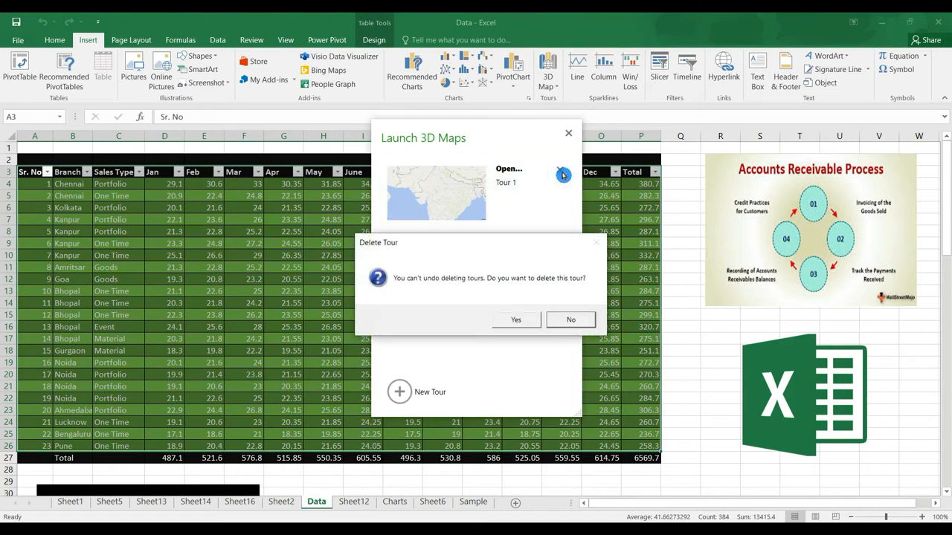
left_click(534, 320)
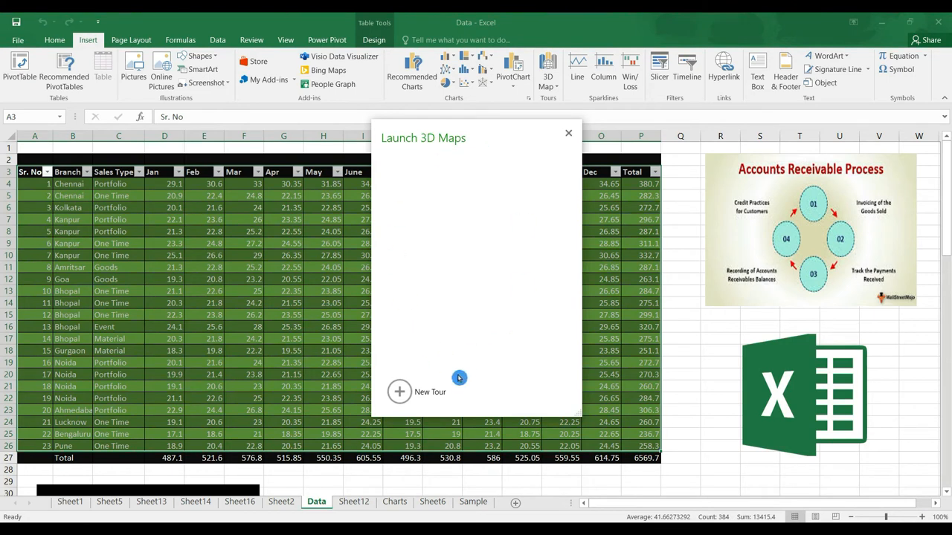
left_click(400, 392)
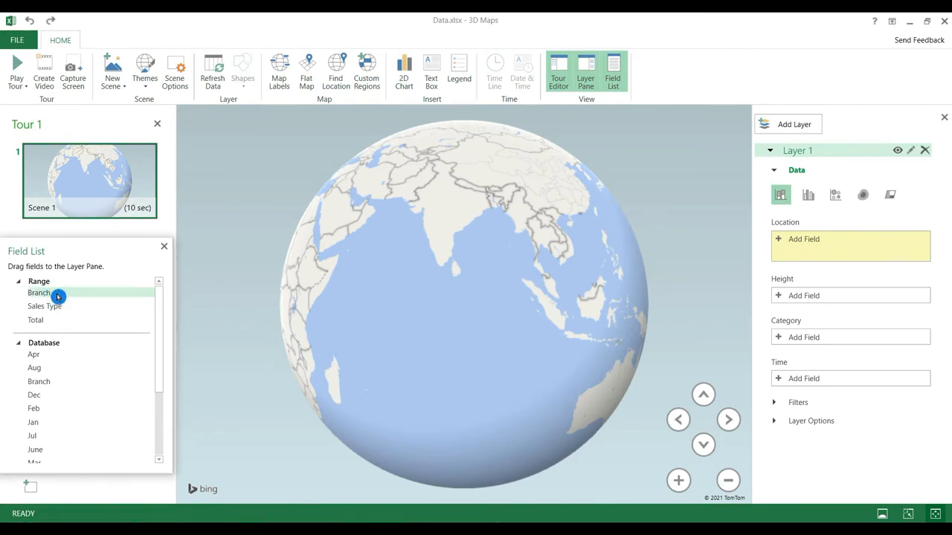
Step: Assign the Range table's Branch field to Layer 1's Location and reposition the field list clear of the map
left_click_drag(59, 297, 332, 283)
left_click_drag(744, 229, 818, 247)
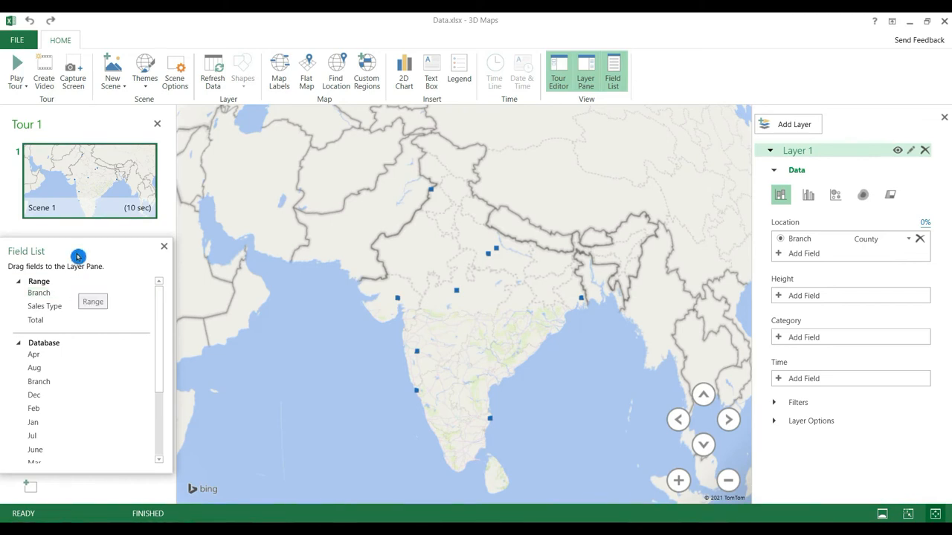
left_click_drag(79, 254, 652, 123)
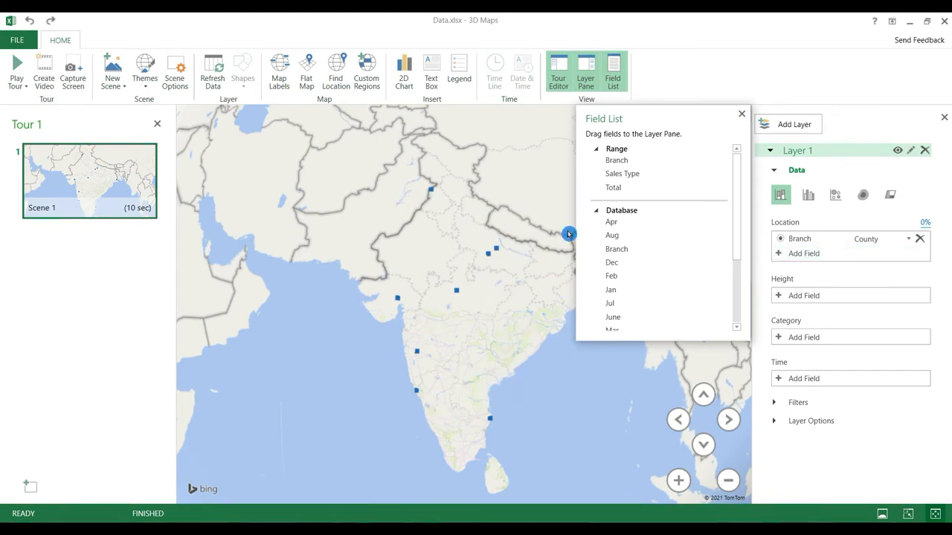
left_click_drag(715, 116, 156, 264)
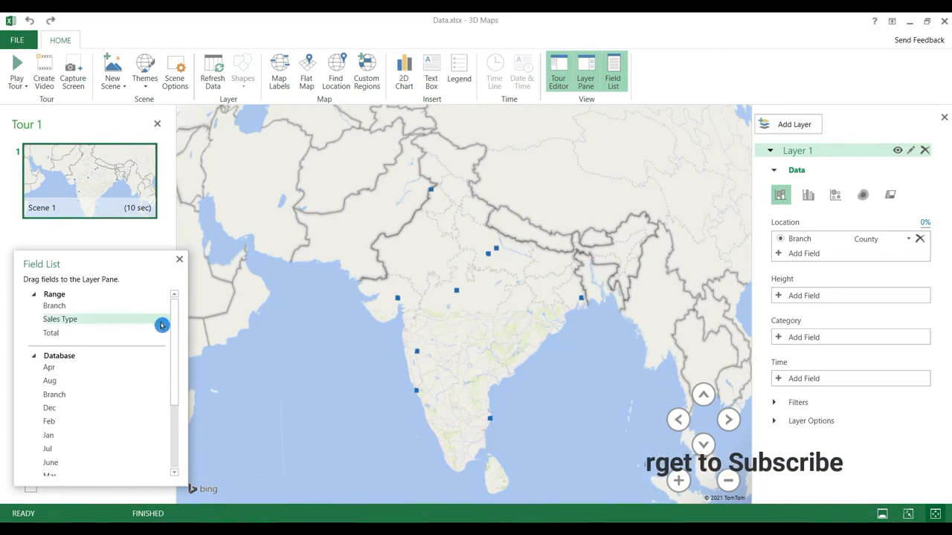
Step: Add the Range table's Total field as the Height of Layer 1
left_click_drag(177, 328, 176, 410)
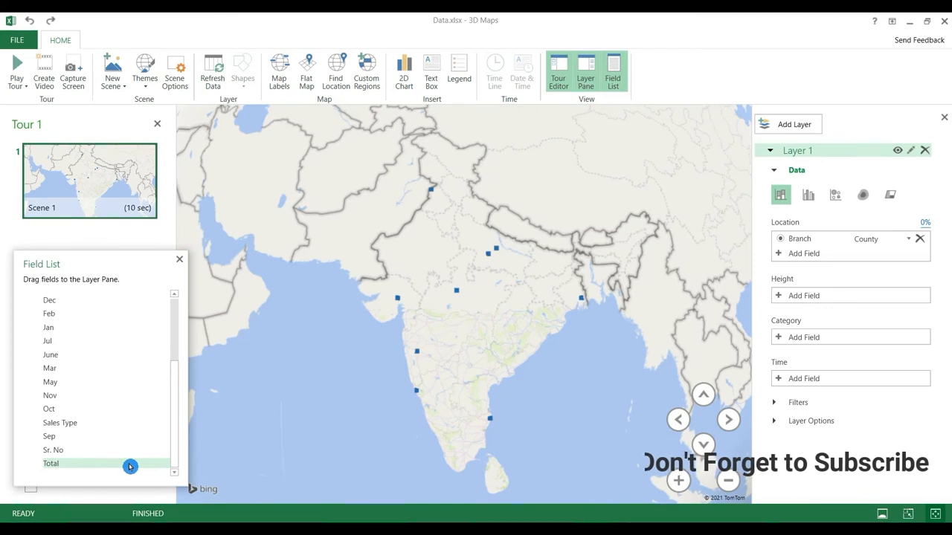
left_click_drag(130, 466, 813, 304)
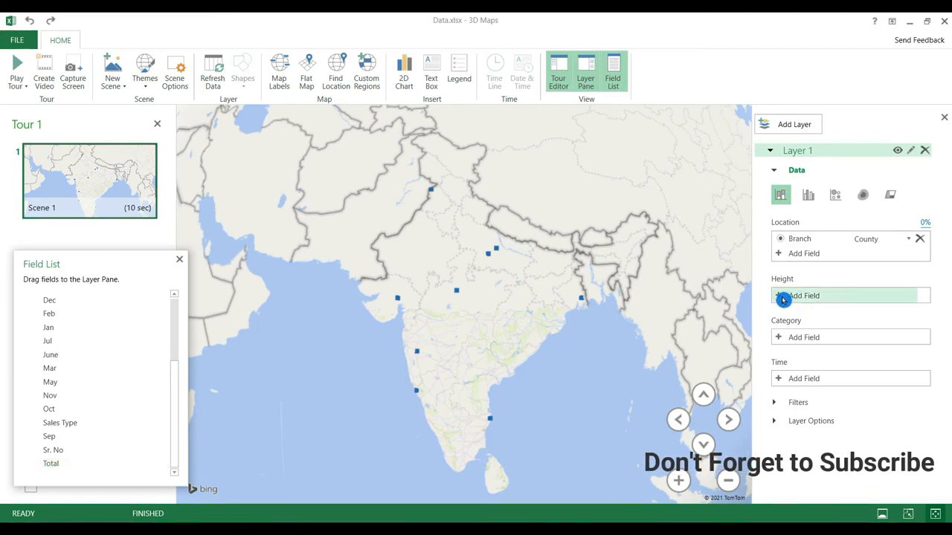
left_click(782, 299)
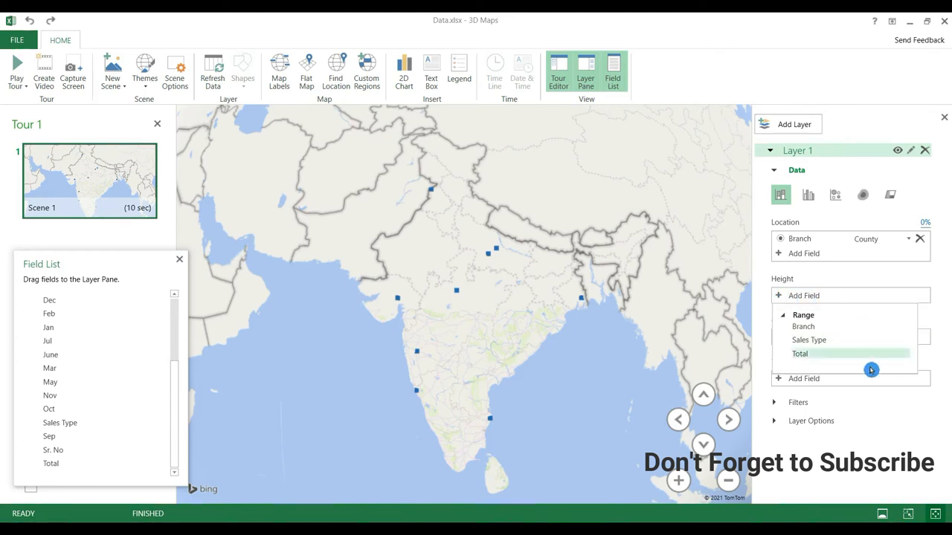
left_click(820, 355)
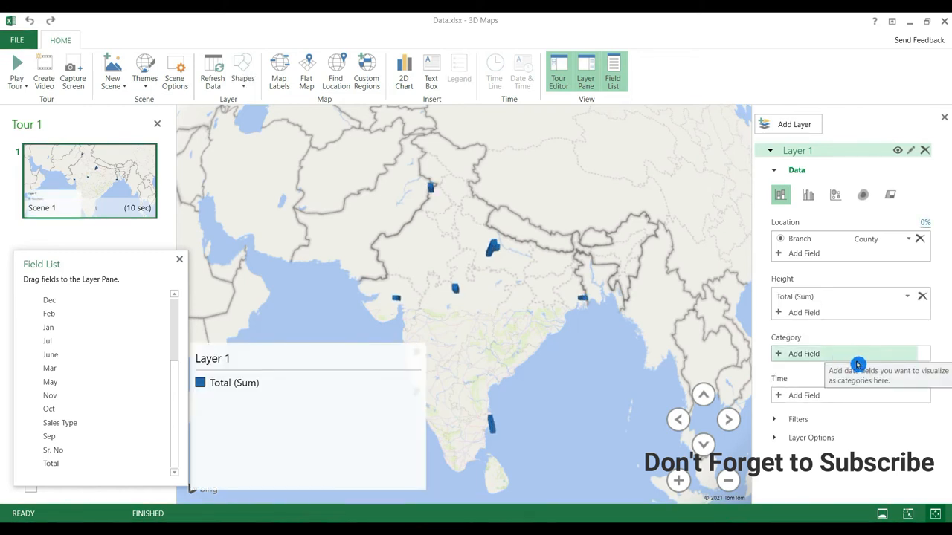
Step: Shrink the Layer 1 legend and place it over the sea southwest of India, keeping the field list beside the map
mouse_move(374, 355)
left_mouse_down()
mouse_move(342, 363)
mouse_move(377, 371)
left_mouse_up()
left_click_drag(460, 498, 321, 426)
left_click_drag(305, 361, 330, 406)
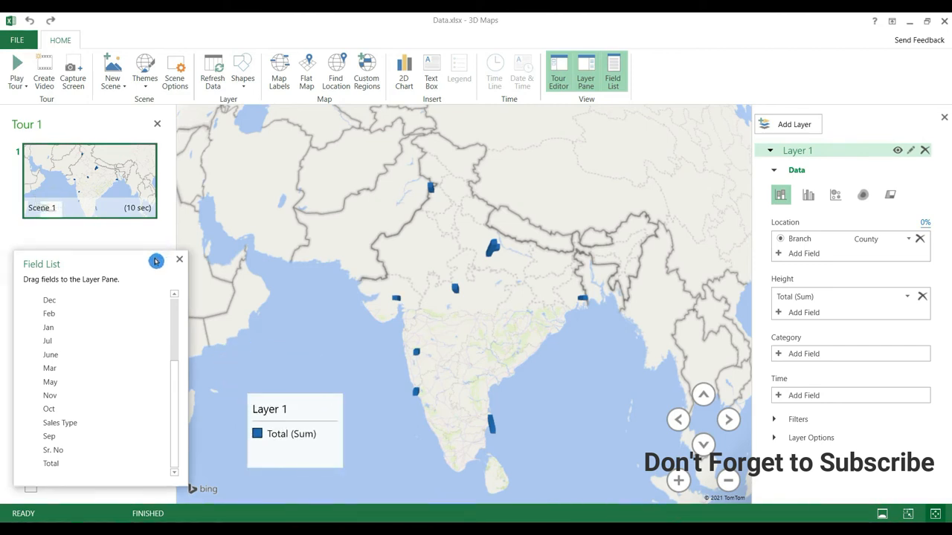
left_click_drag(155, 261, 136, 247)
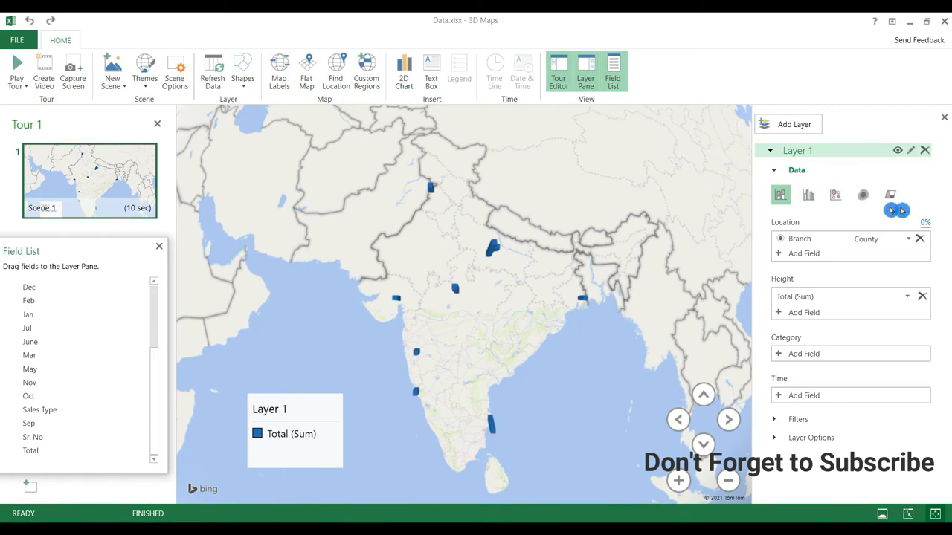
Step: Preview Layer 1 as clustered columns, bubbles, a heat map and regions, and restore the stacked column visualization
left_click(808, 197)
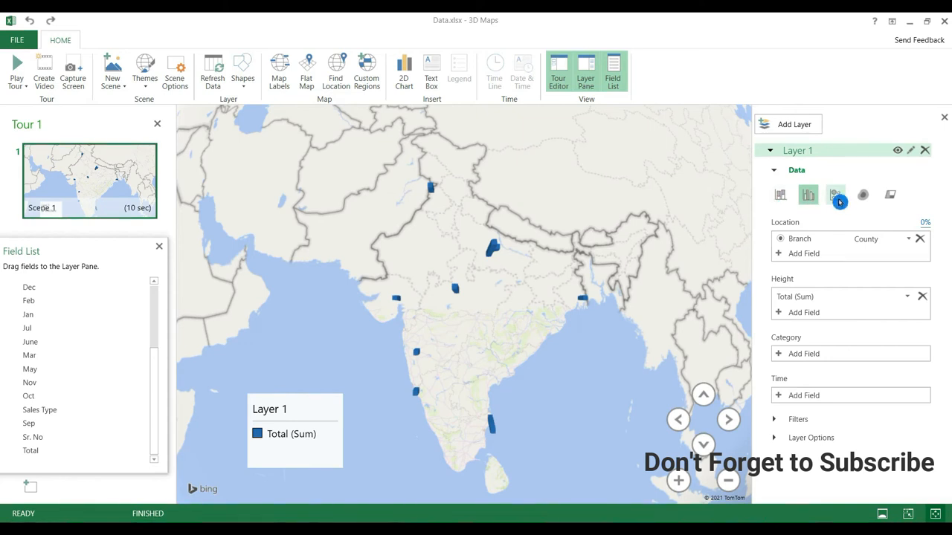
left_click(838, 199)
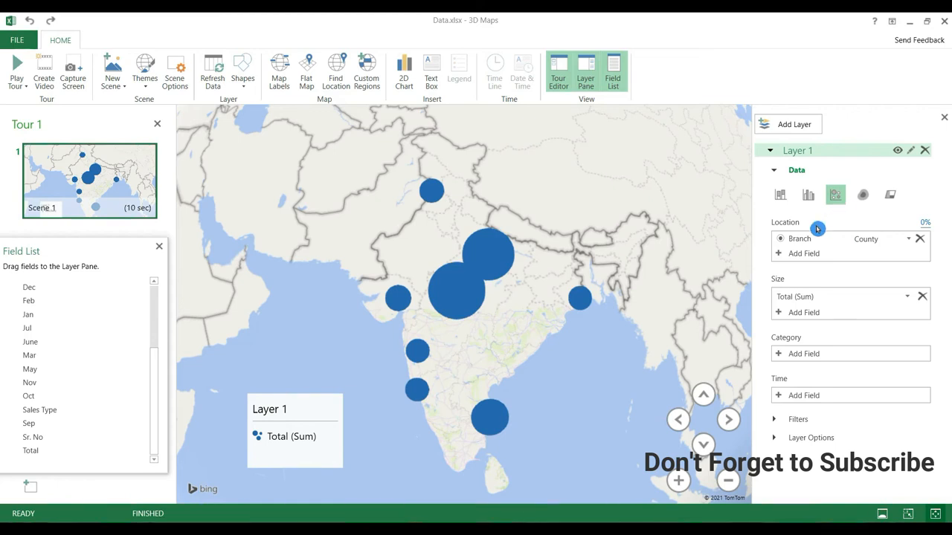
left_click(862, 198)
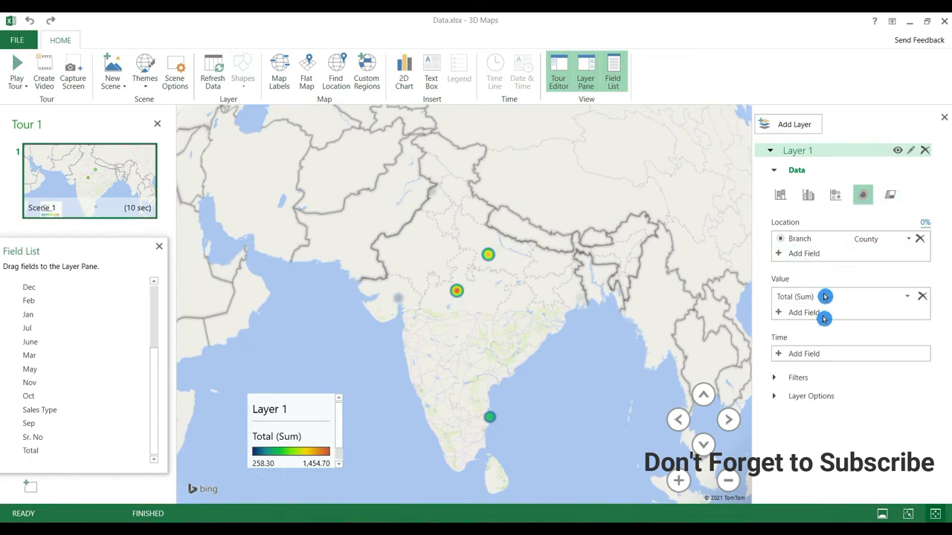
left_click(891, 197)
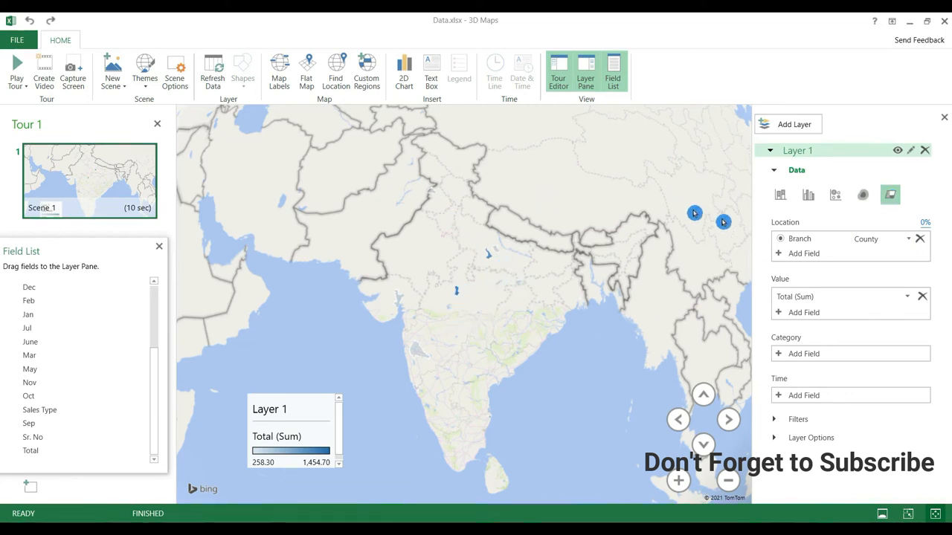
left_click(781, 201)
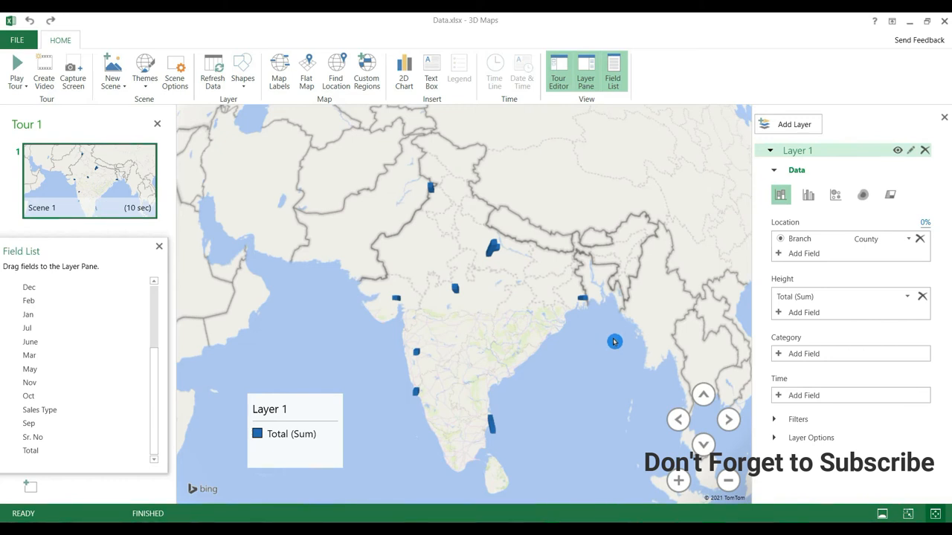
Step: Capture the stacked column map view as an image
left_click(81, 84)
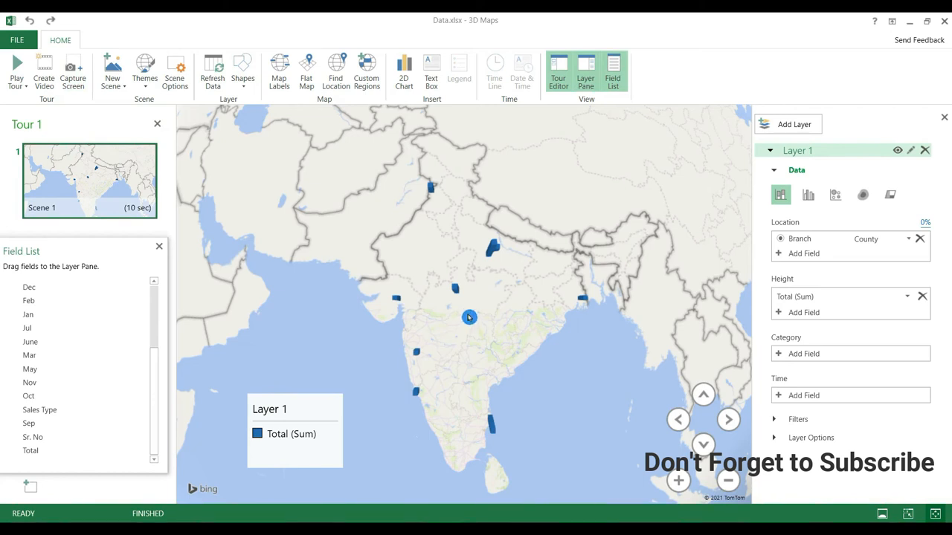
mouse_move(150, 195)
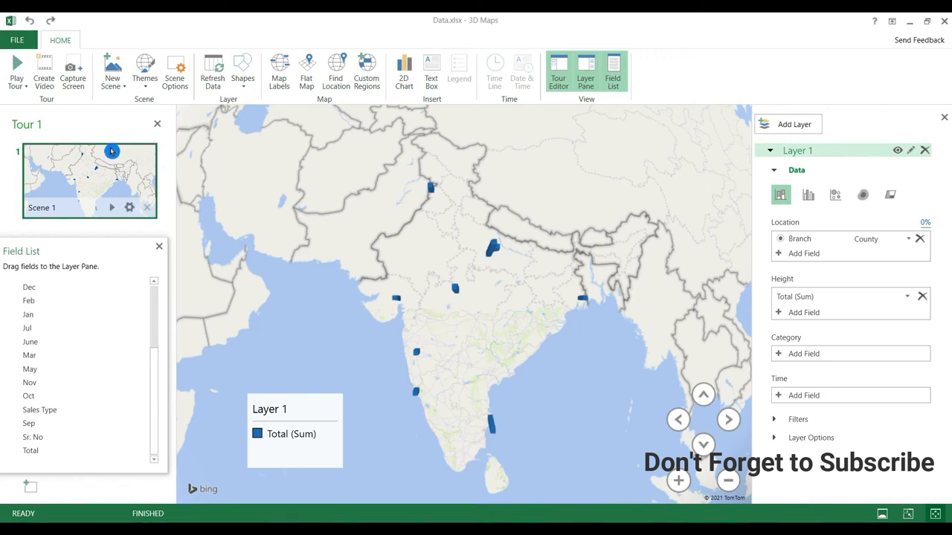
Step: Try the satellite theme and the blue-and-black high-contrast theme on the map, and restore the Power Map theme
left_click(150, 83)
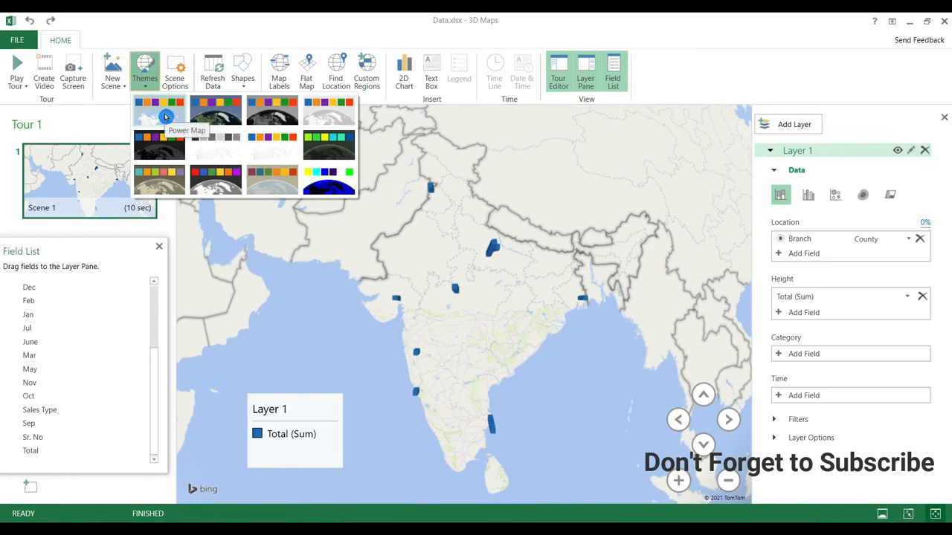
left_click(223, 122)
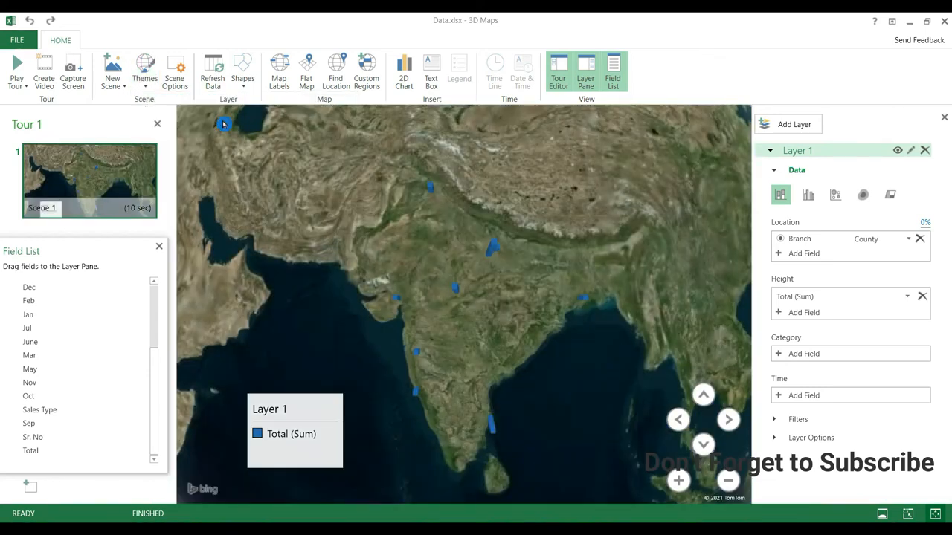
left_click(156, 79)
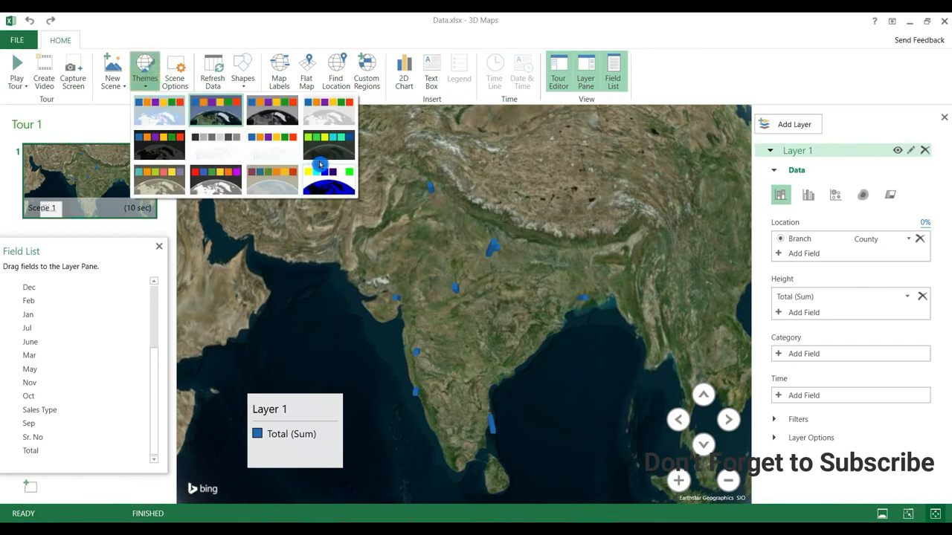
left_click(331, 190)
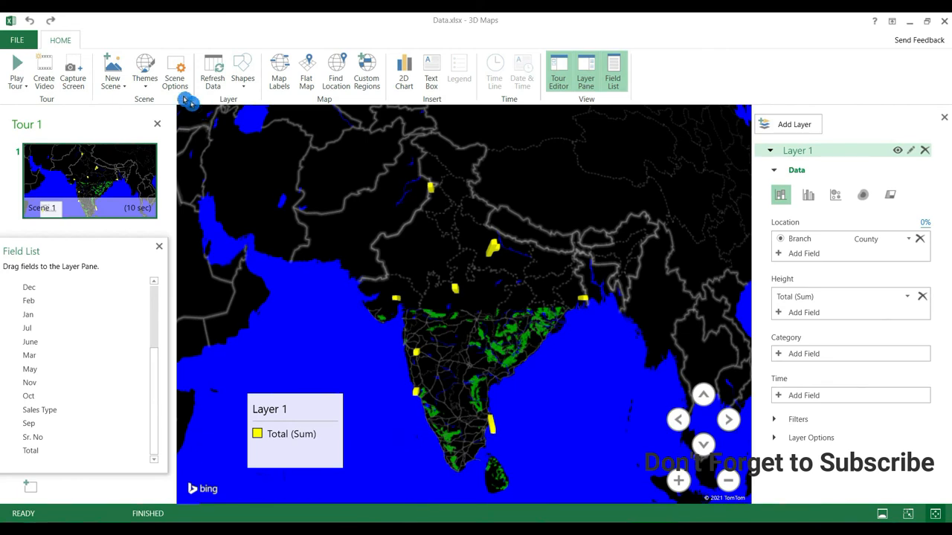
left_click(143, 78)
left_click(152, 111)
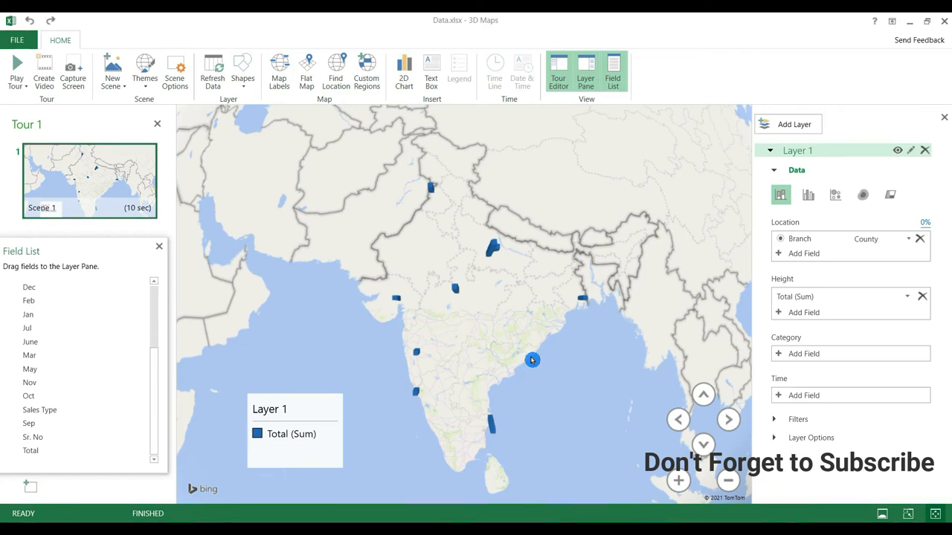
Step: Capture the 3D map screen and paste the image into a new sheet of the Data workbook in Excel
left_click(79, 78)
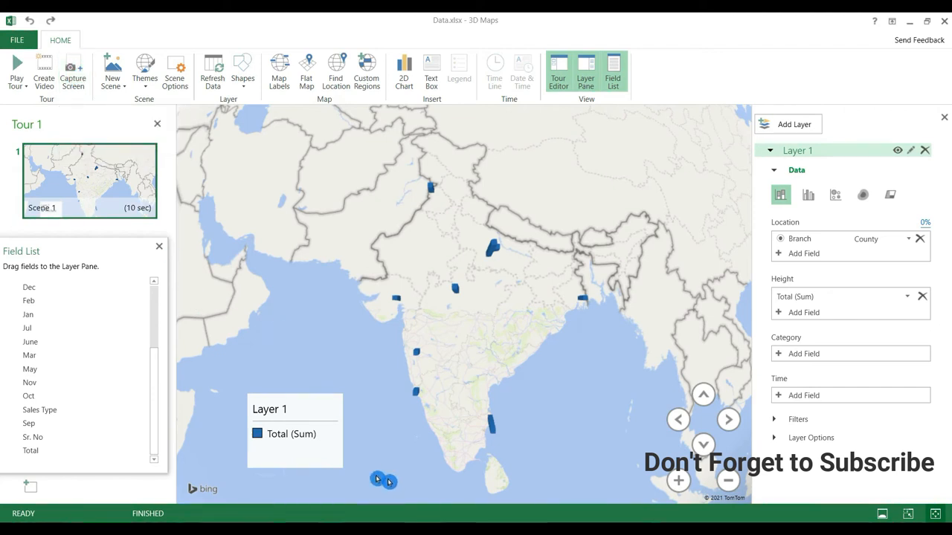
mouse_move(443, 530)
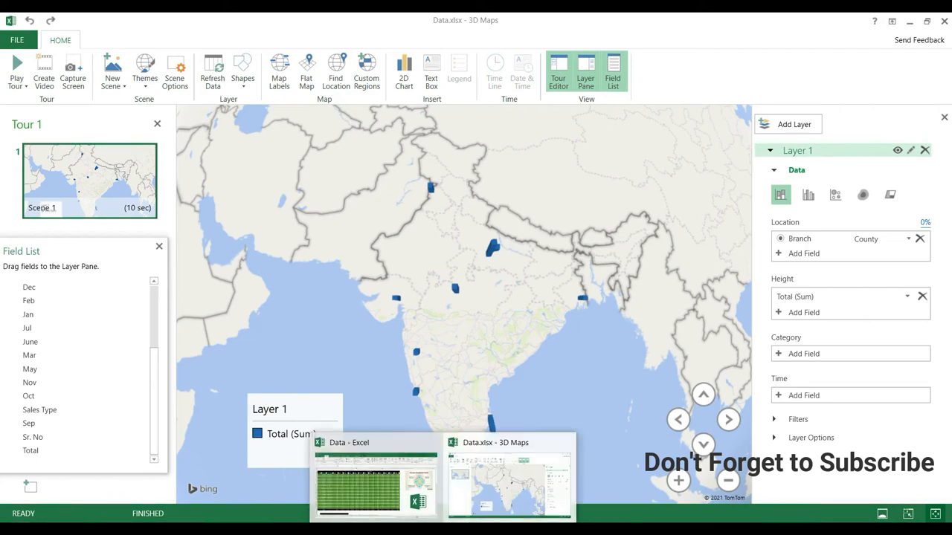
left_click(383, 482)
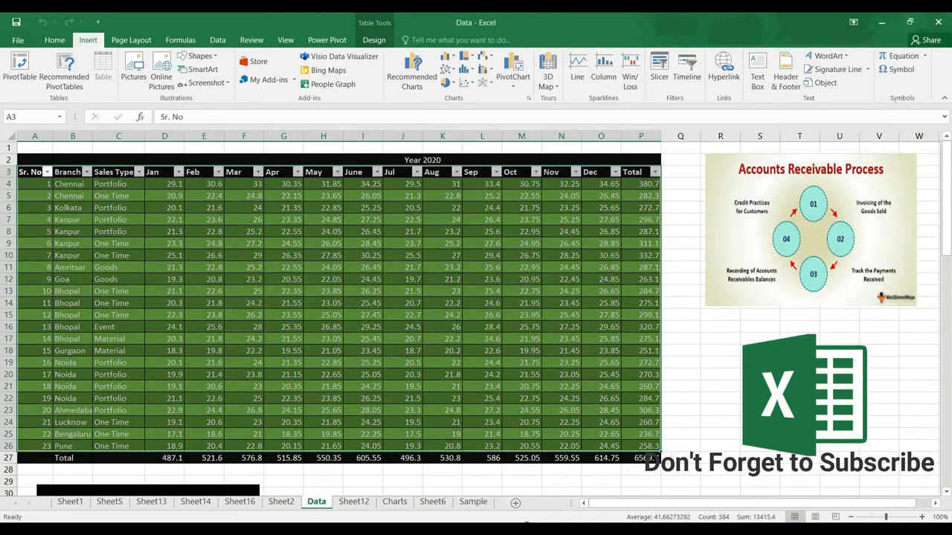
left_click(520, 508)
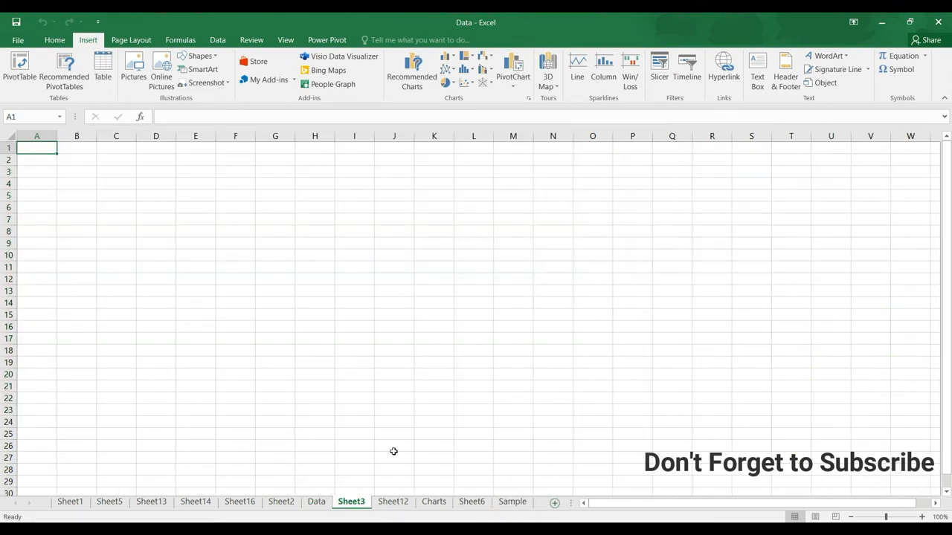
key("ctrl+v")
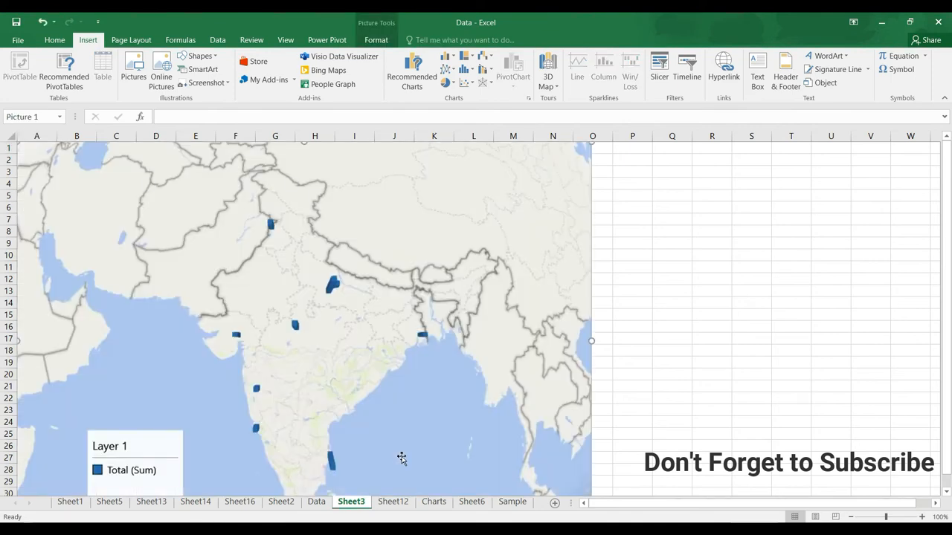
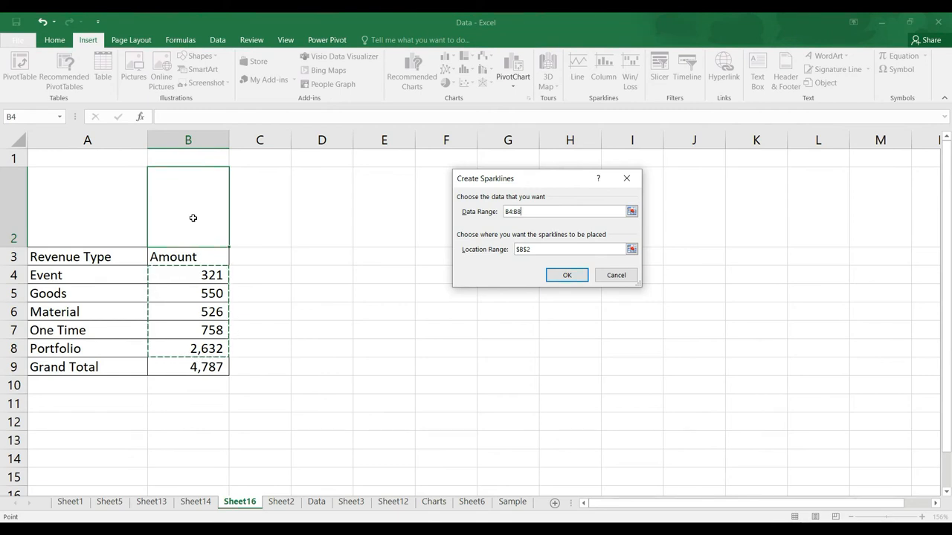
Step: Create the column sparkline in B2 from data range B4:B8, and enlarge row 2 and column B
left_click(578, 282)
left_click(580, 280)
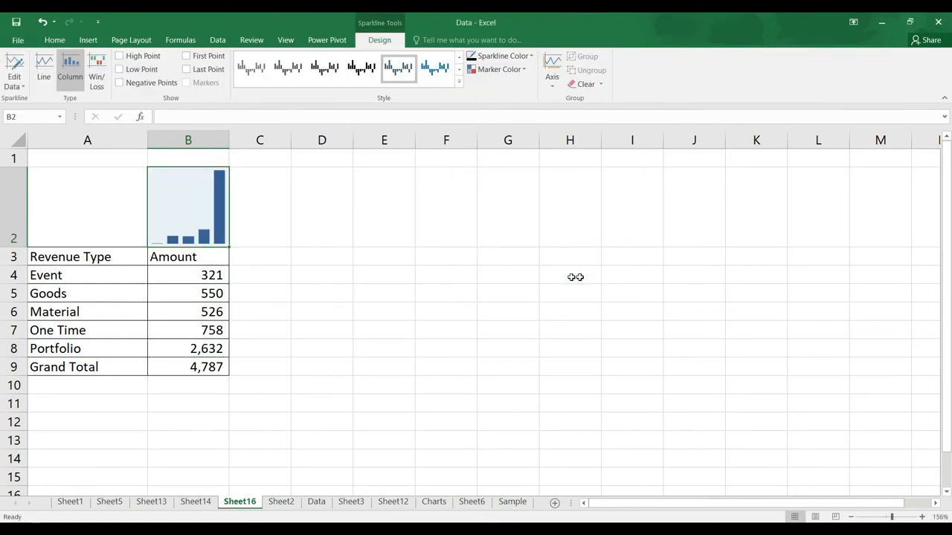
left_click_drag(21, 247, 22, 297)
left_click_drag(230, 141, 283, 149)
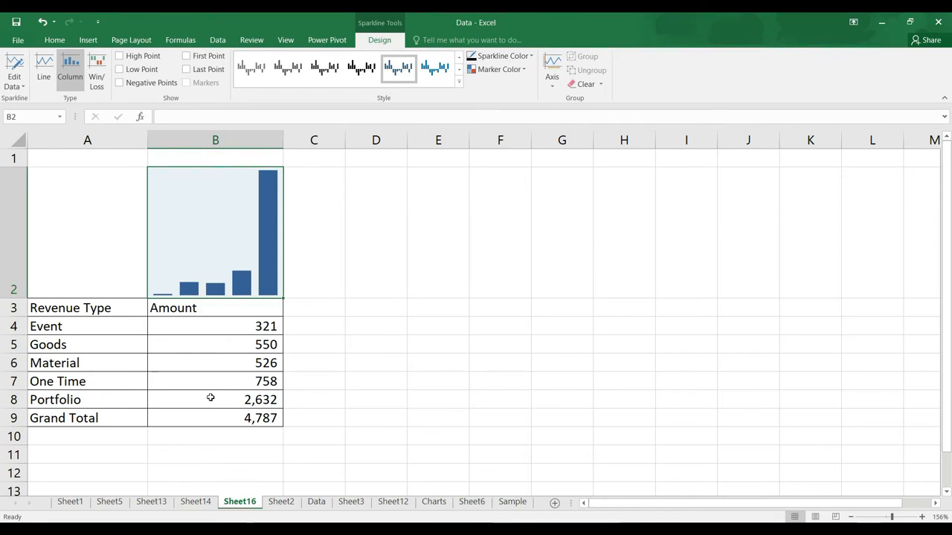
Step: Set the Material amount in B6 to -548
double_click(247, 364)
type("-548")
key("Return")
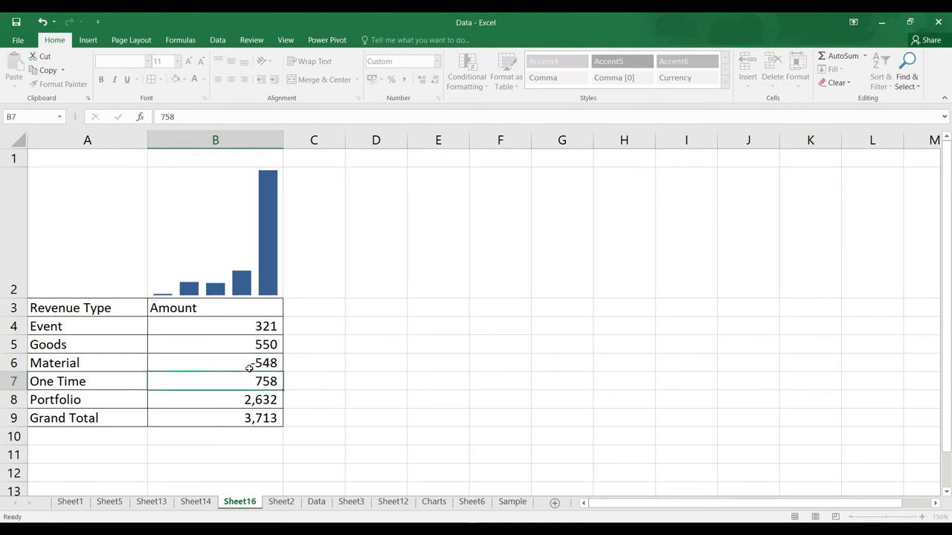
left_click(126, 79)
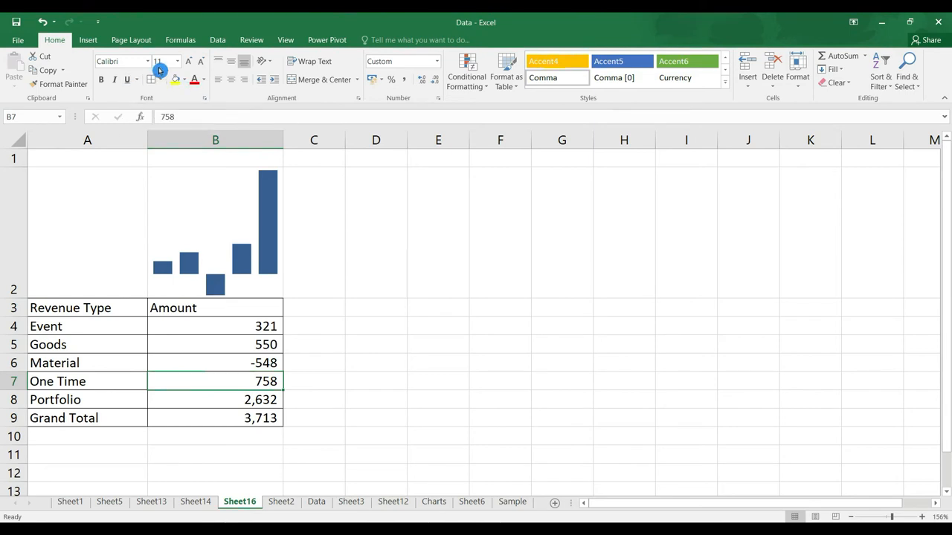
Step: Create a Win/Loss sparkline in B2 from data range B4:B8, and change its type back to Column
left_click(89, 41)
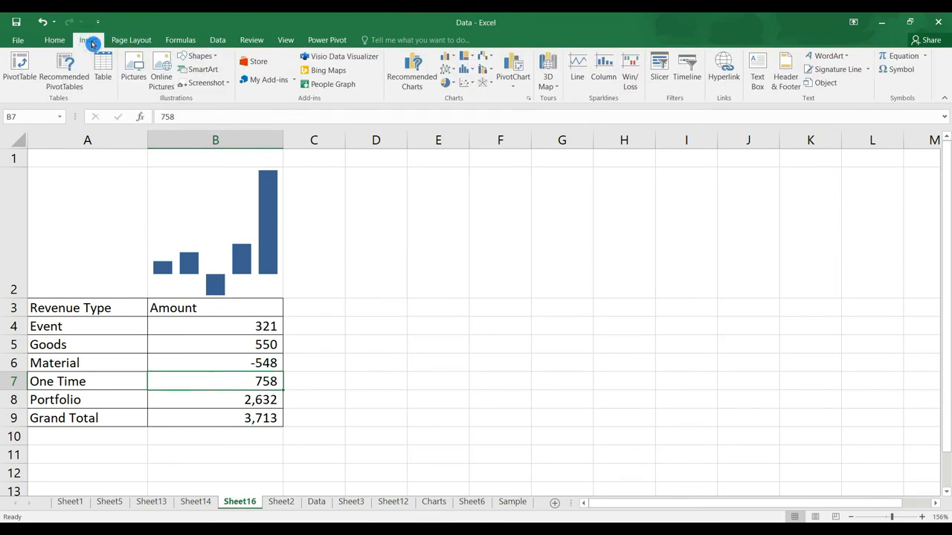
left_click(638, 70)
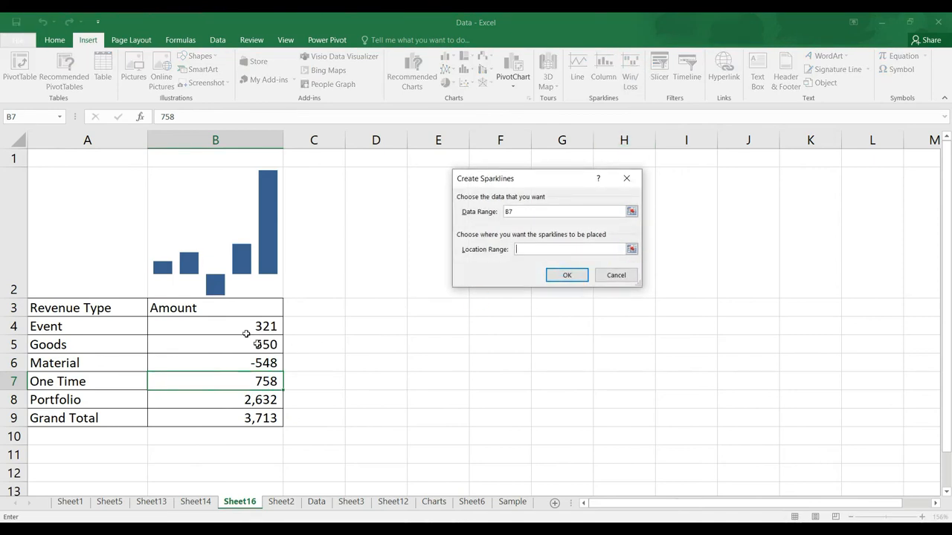
left_click(631, 215)
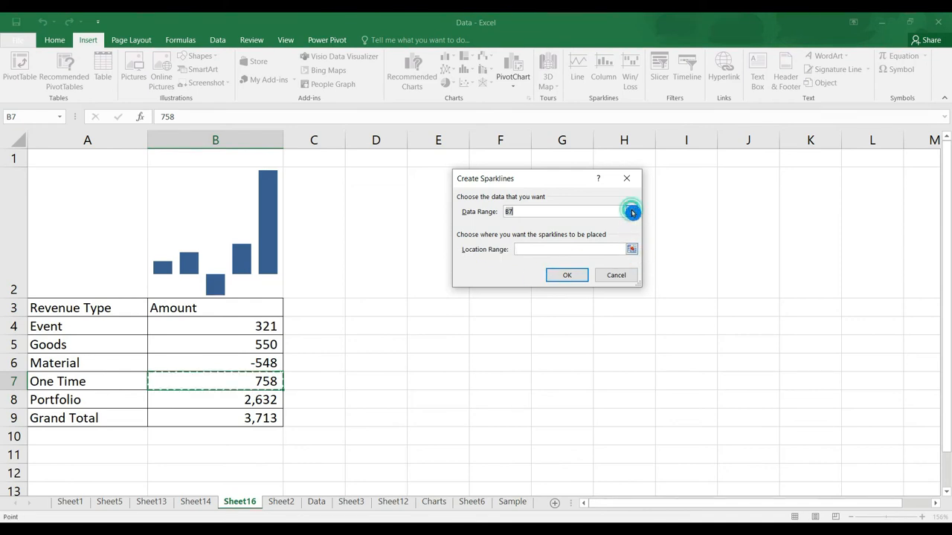
left_click(632, 212)
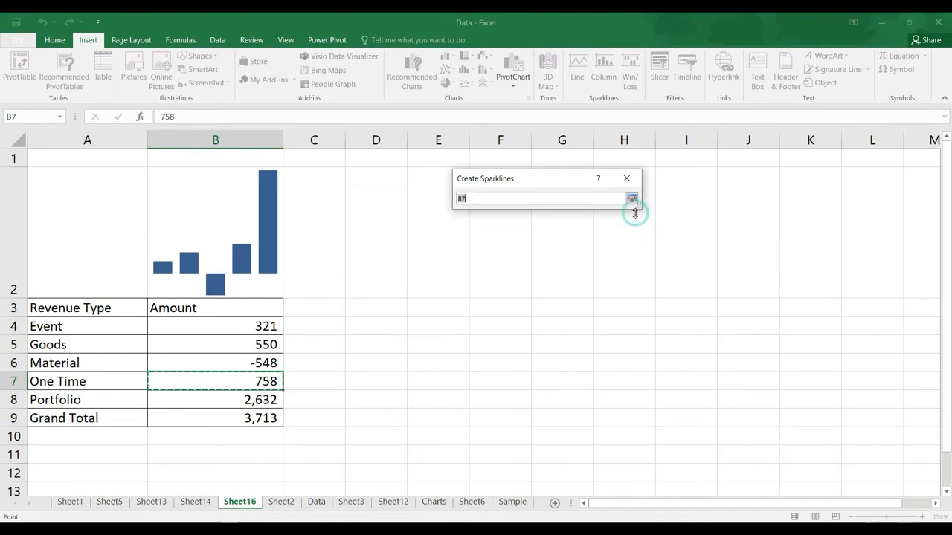
left_click_drag(246, 328, 260, 404)
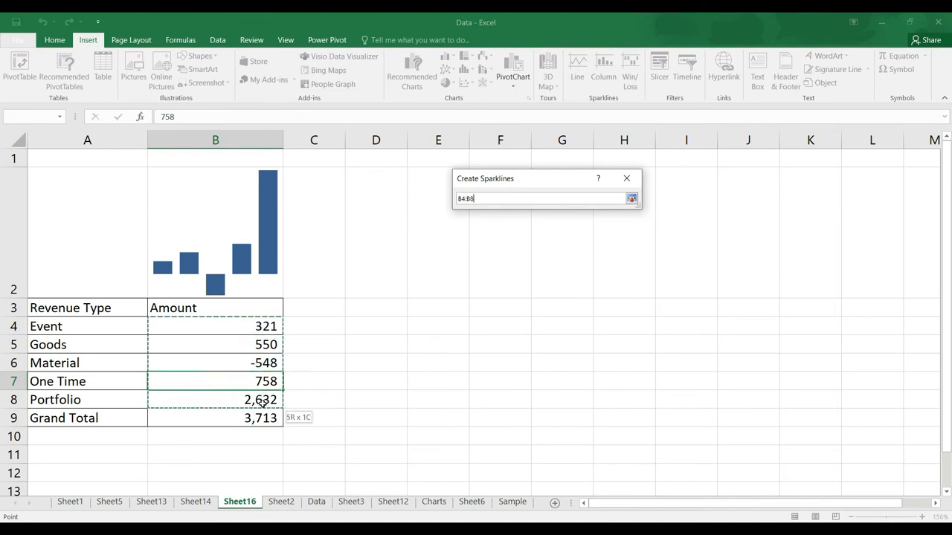
left_click(629, 203)
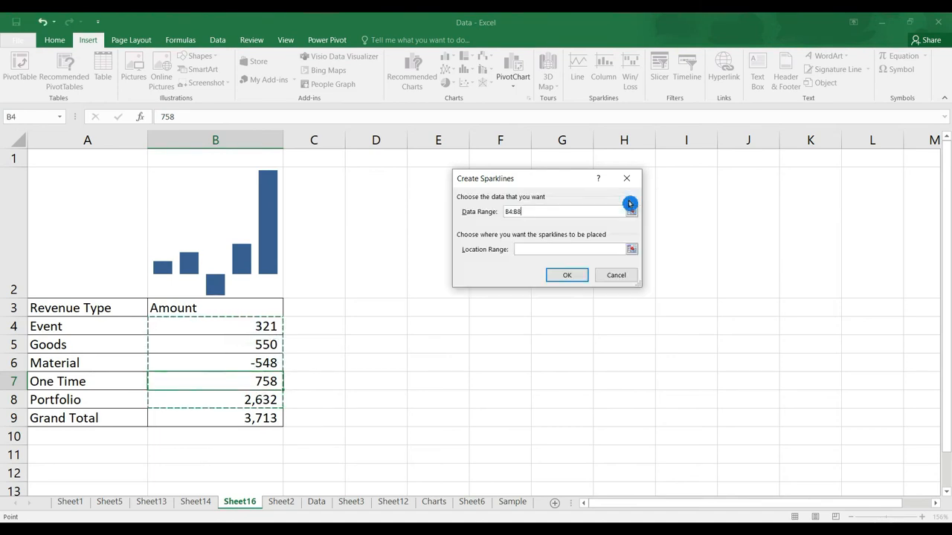
left_click(634, 250)
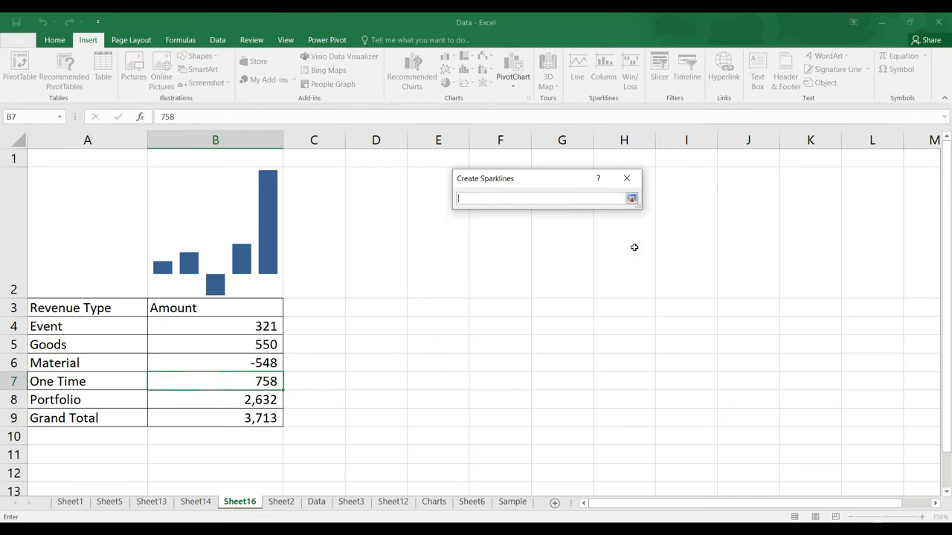
left_click(262, 235)
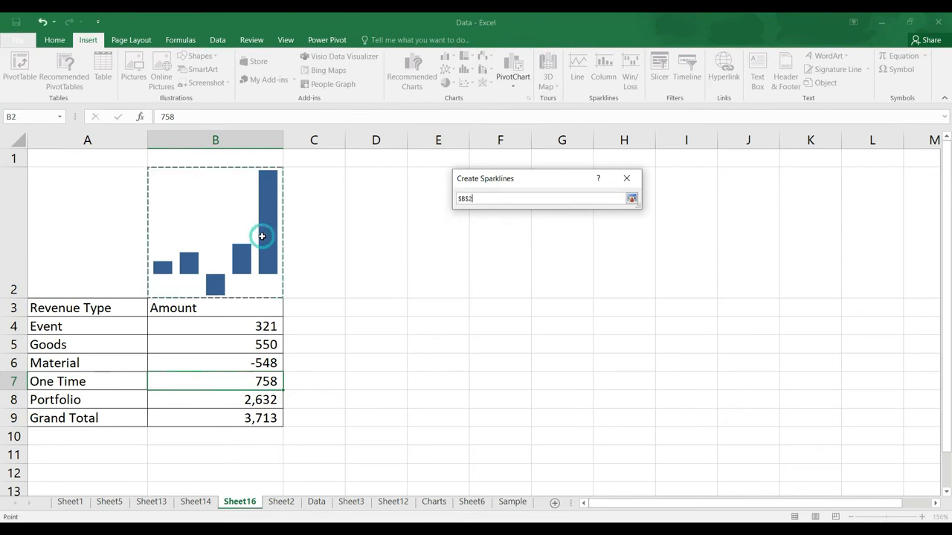
left_click(631, 200)
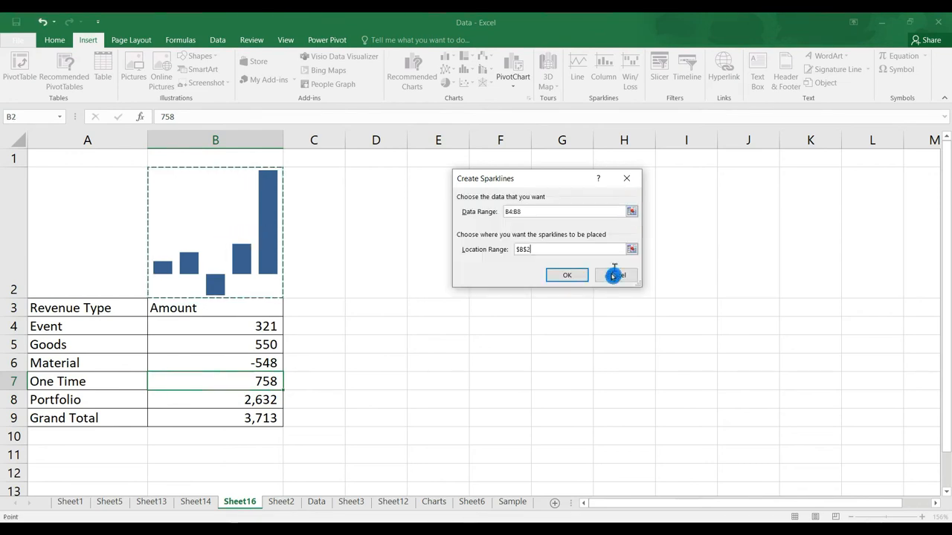
left_click(584, 276)
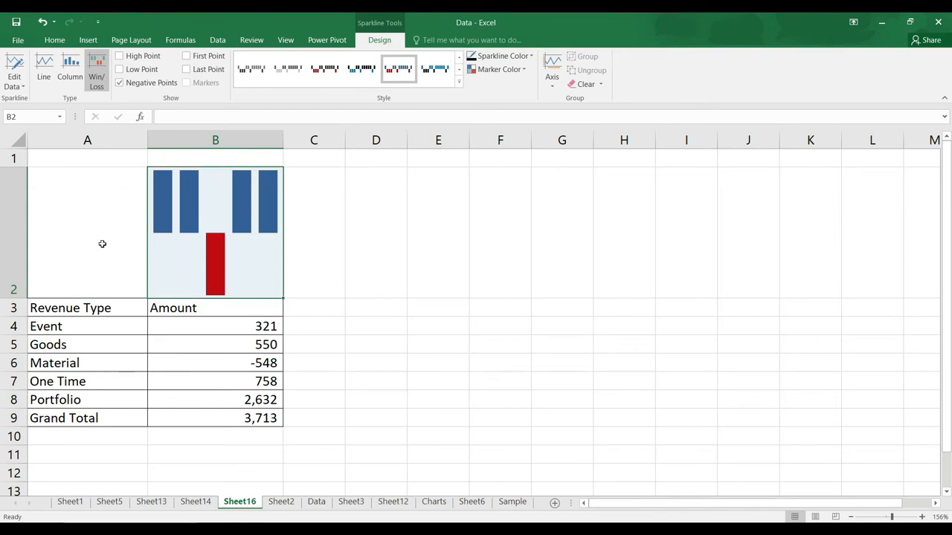
left_click(67, 67)
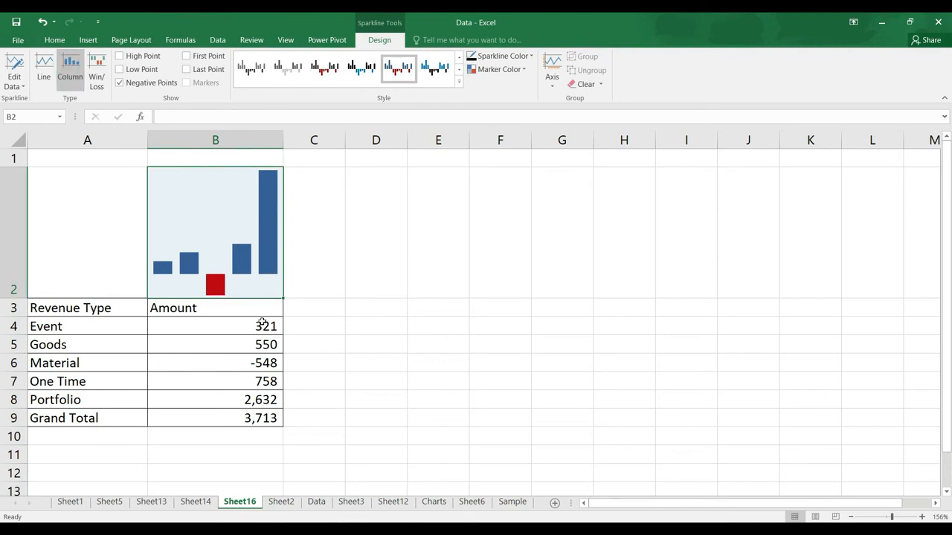
Step: Set the Material amount in B6 to 695, One Time in B7 to 111, and Portfolio in B8 to 1145
left_click(255, 364)
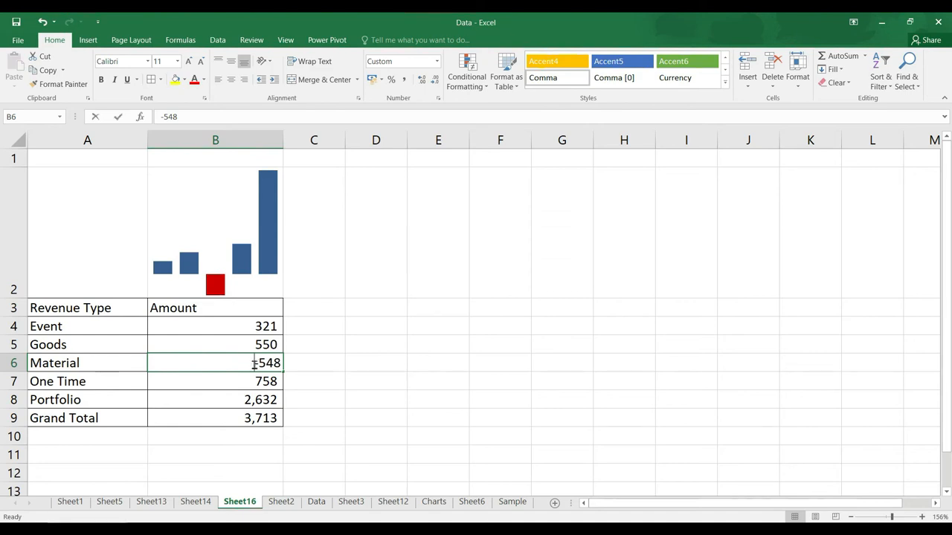
type("695")
key("Return")
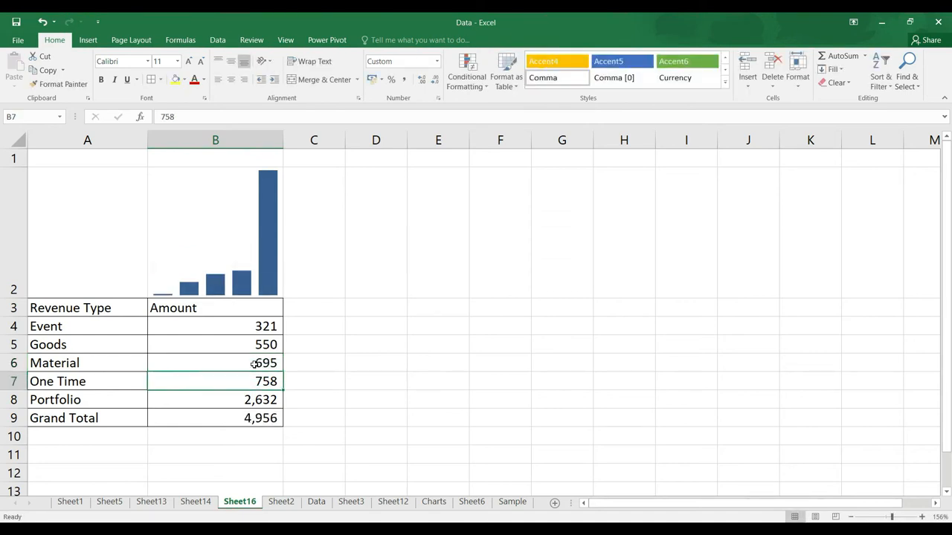
type("111")
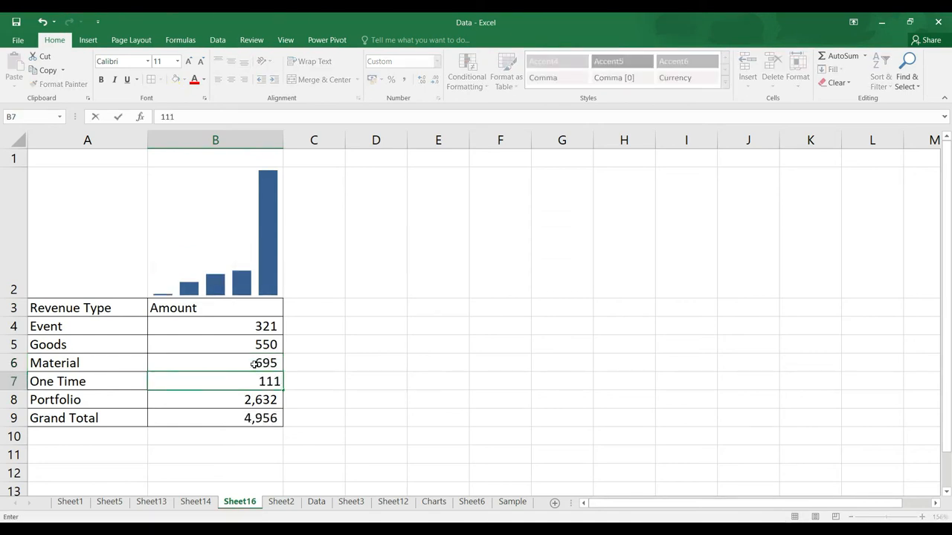
key("Return")
type("11458")
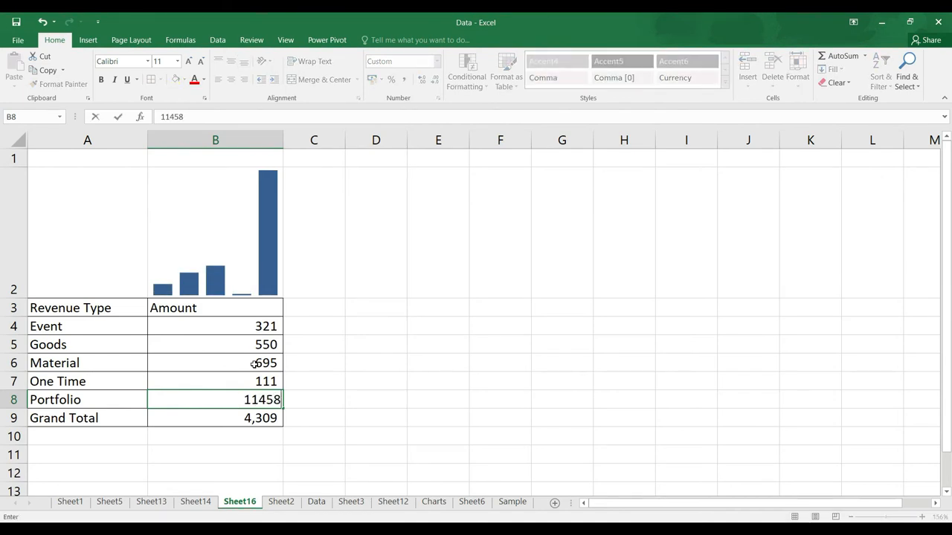
key("BackSpace")
key("Return")
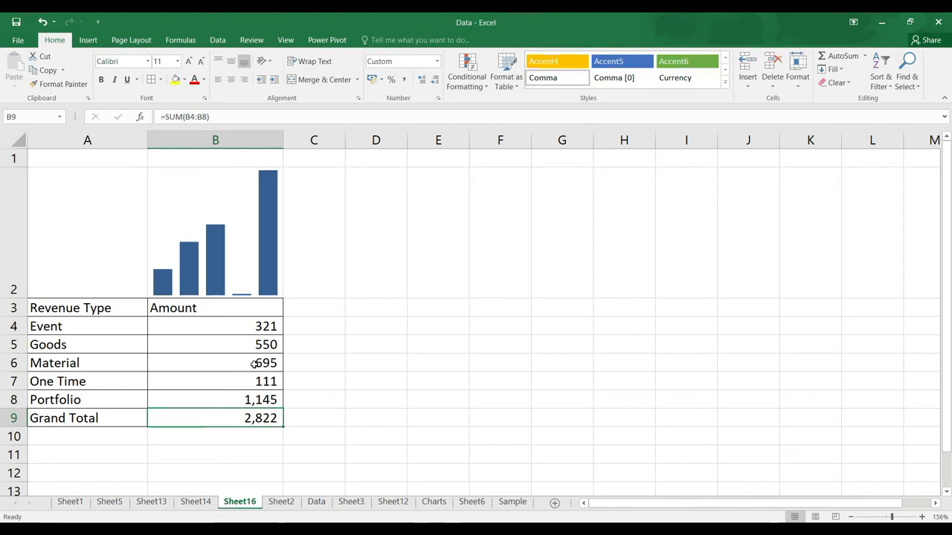
type("11")
key("Return")
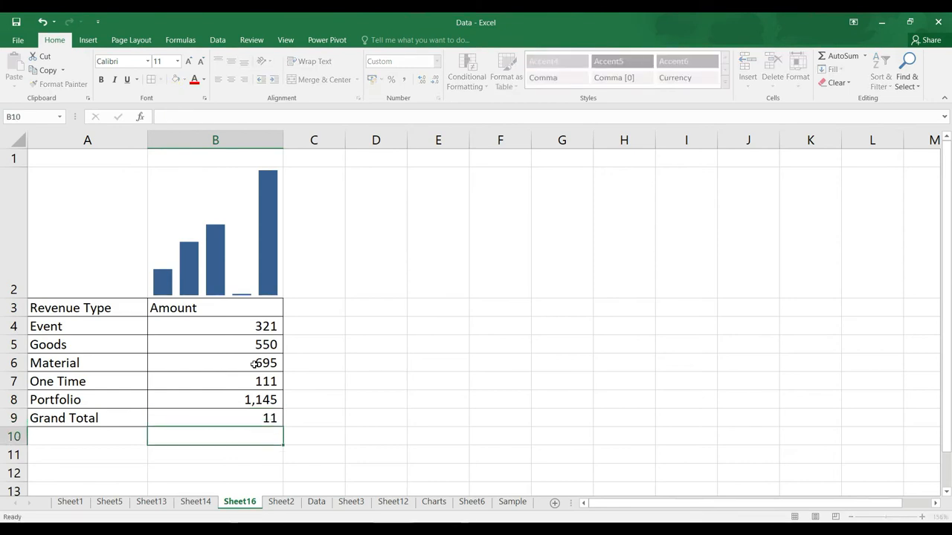
key("ctrl+z")
Step: Set the One Time amount in B7 to 900
key("Up")
key("Up")
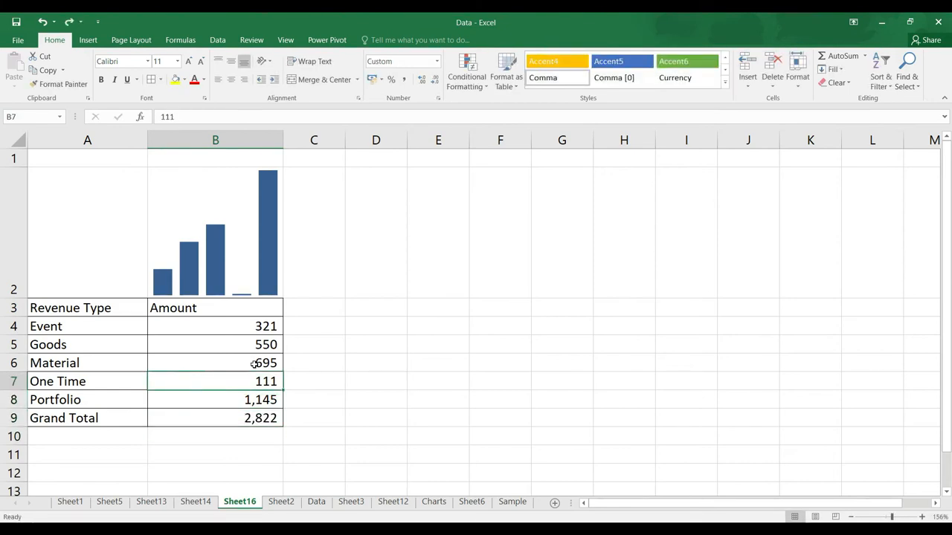
type("900")
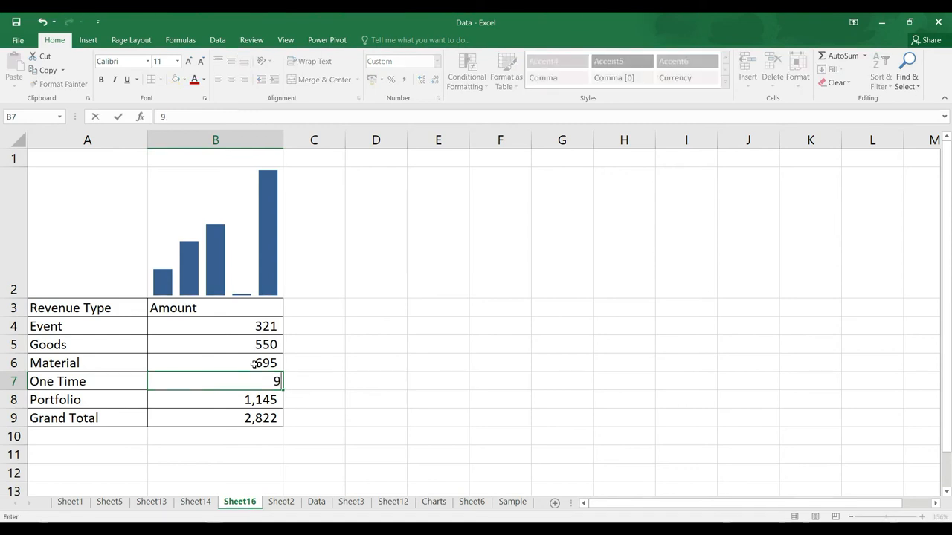
key("Return")
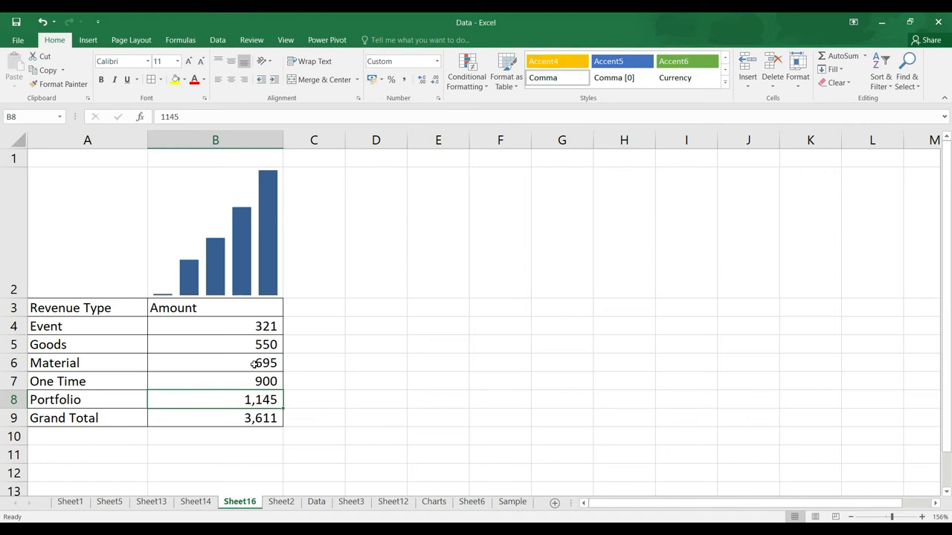
Step: Try 654 as the Event amount in B4 and undo the change
key("Up")
key("Up")
key("Up")
key("Up")
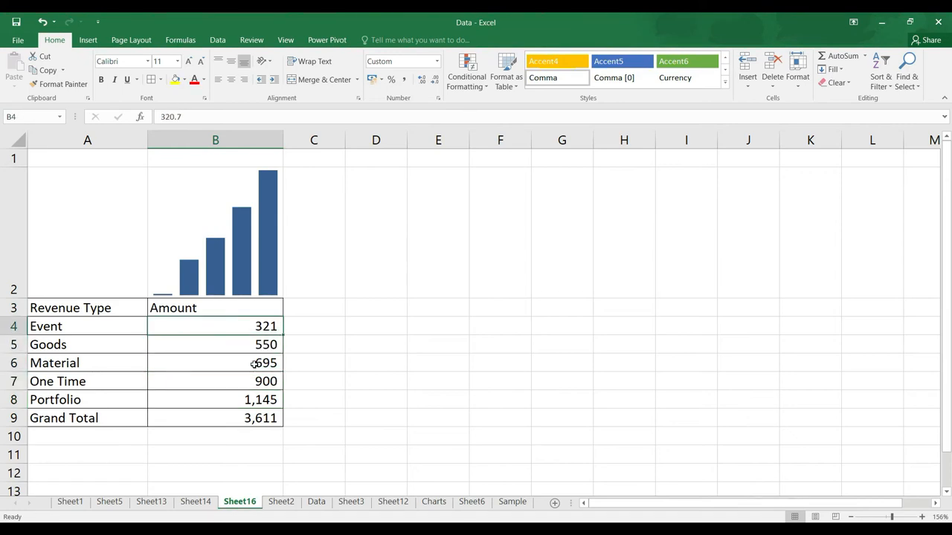
type("654")
key("Return")
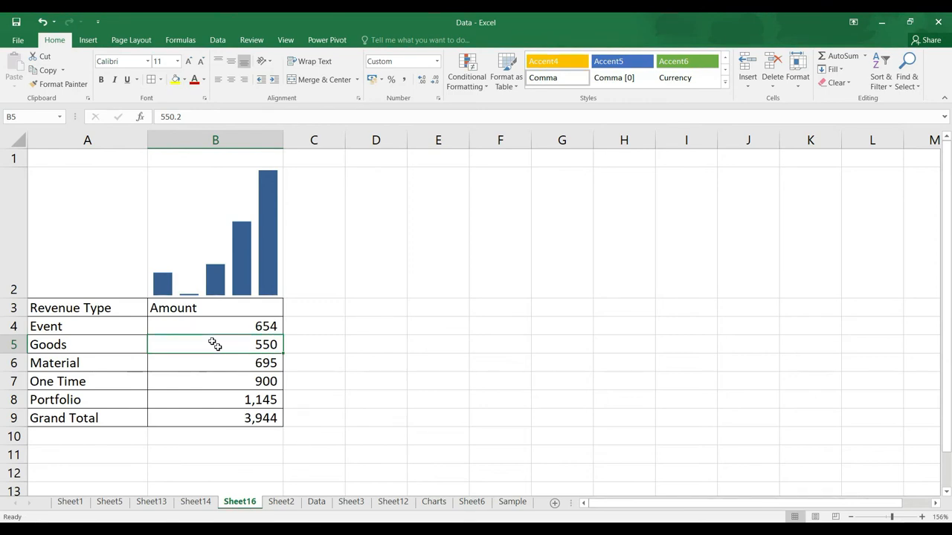
key("ctrl+z")
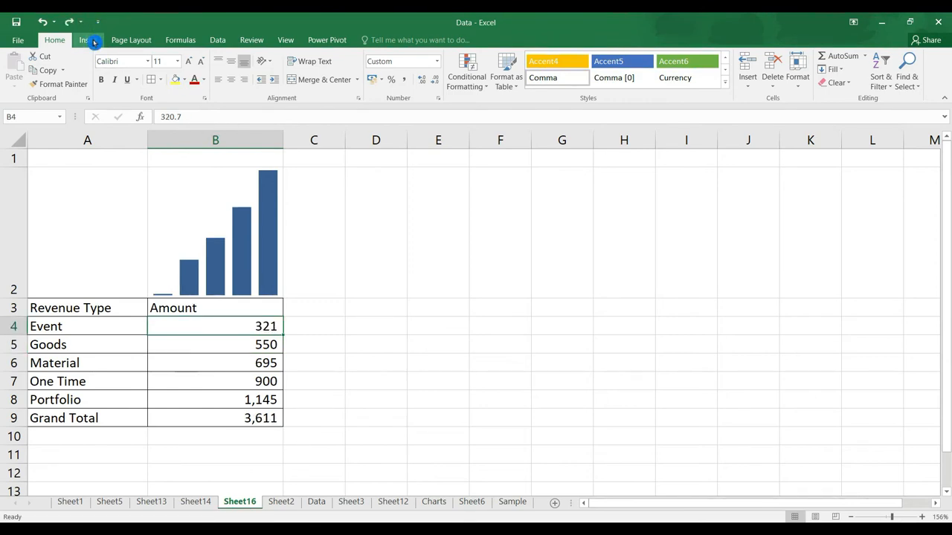
Step: Highlight the high point and low point in the column sparkline in B2
left_click(92, 39)
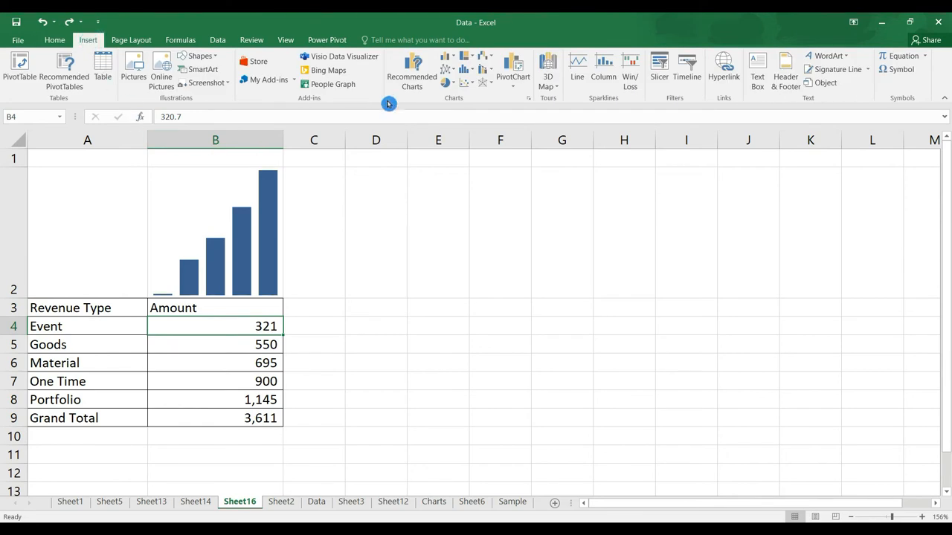
left_click(216, 243)
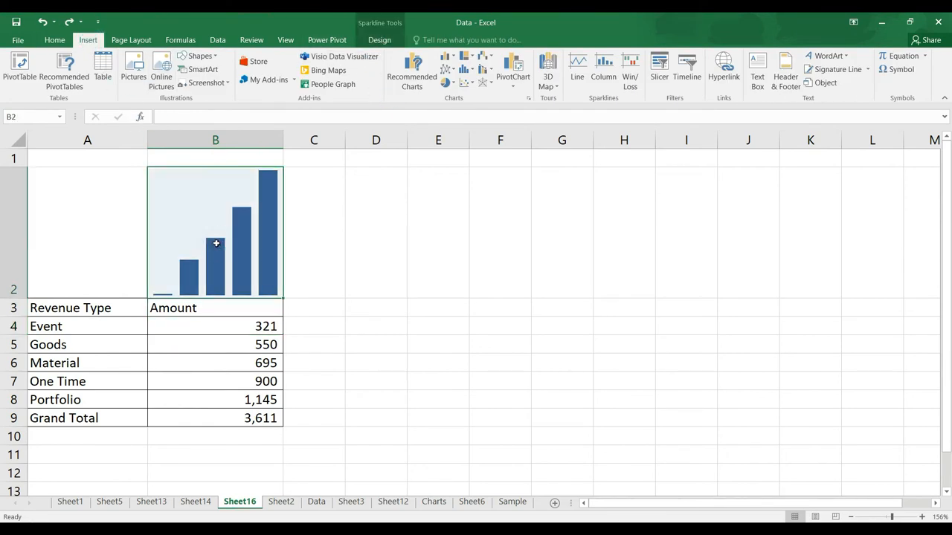
left_click(379, 40)
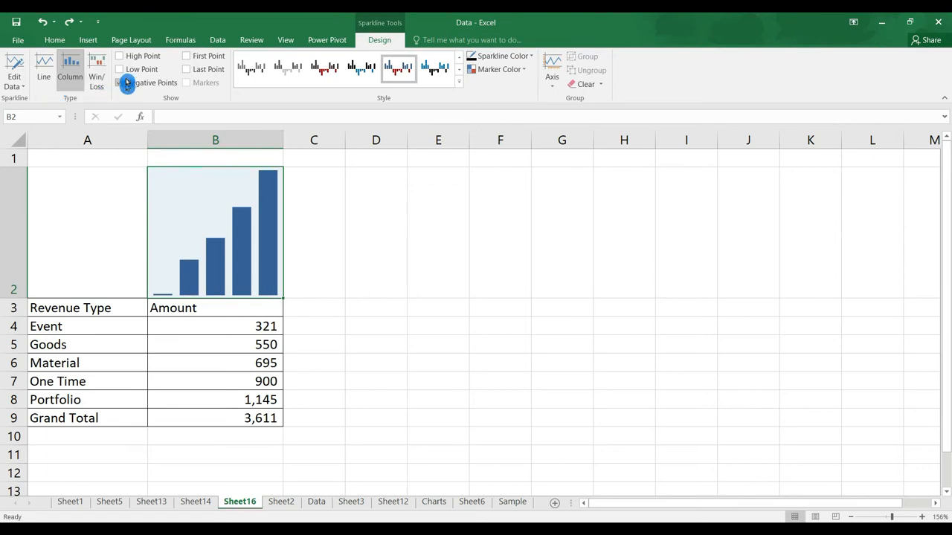
left_click(120, 58)
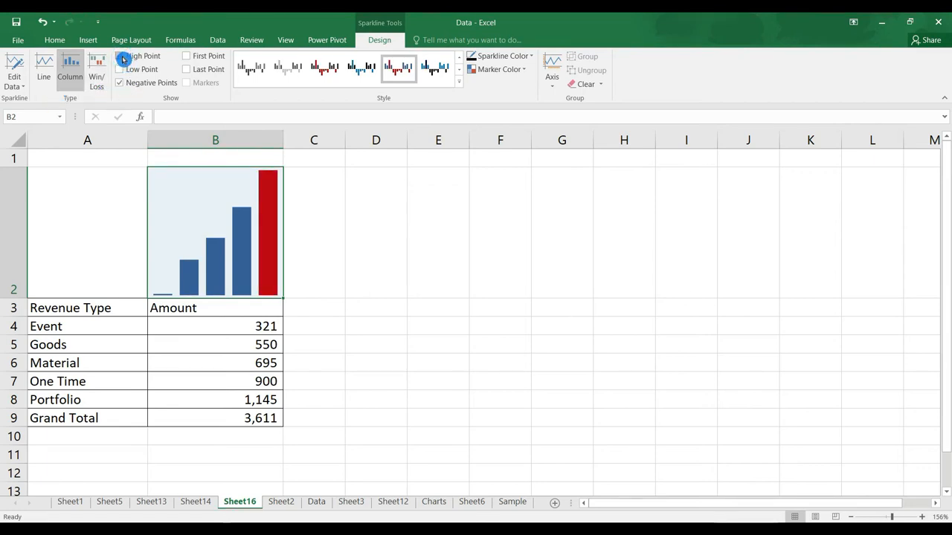
left_click(119, 70)
Step: View the marker color choices for the sparkline's high point and low point
left_click(527, 71)
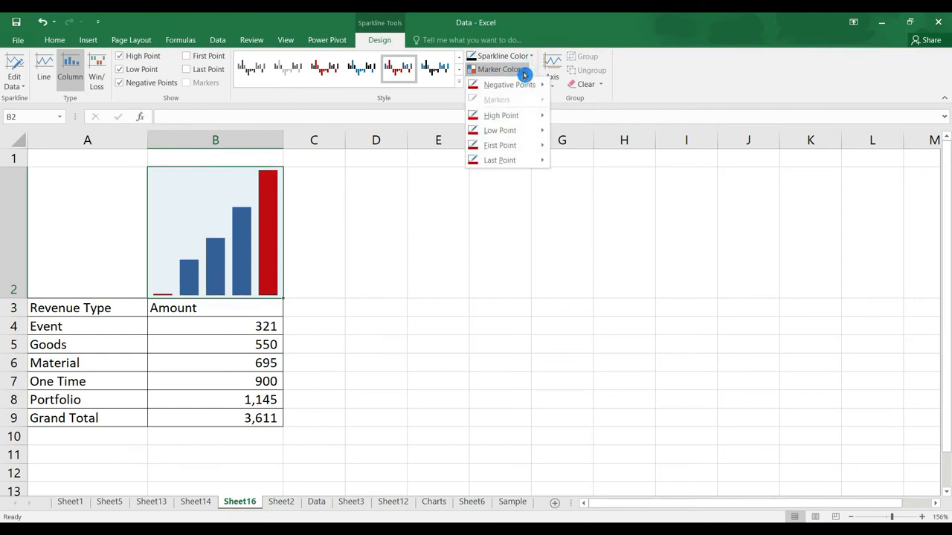
left_click(527, 117)
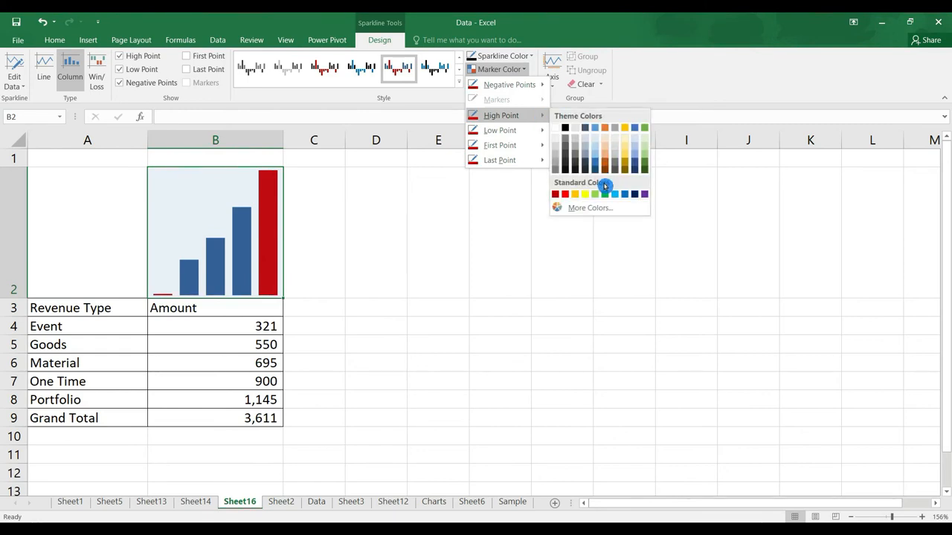
left_click(525, 131)
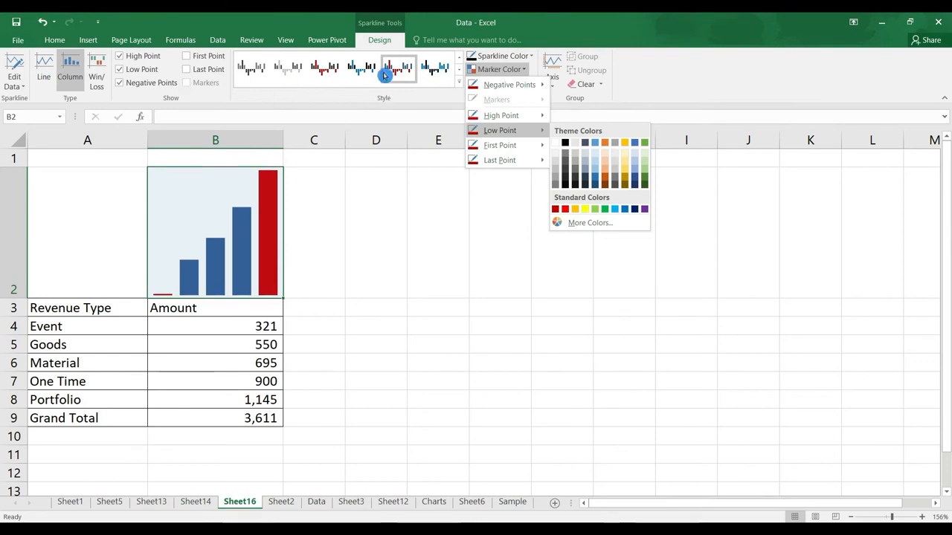
Step: Try the grey sparkline styles on B2, and apply the black style with blue highlighted points
left_click(253, 73)
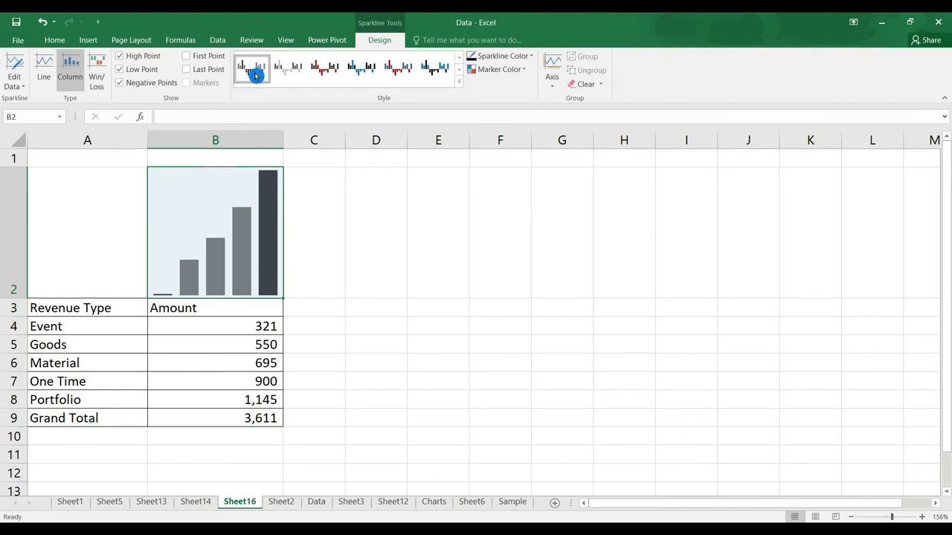
left_click(280, 71)
left_click(358, 72)
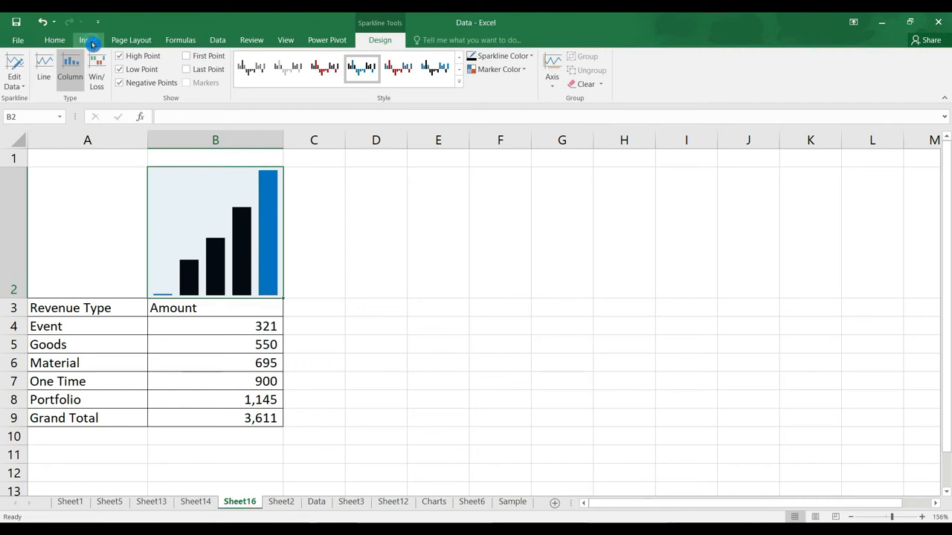
left_click(89, 41)
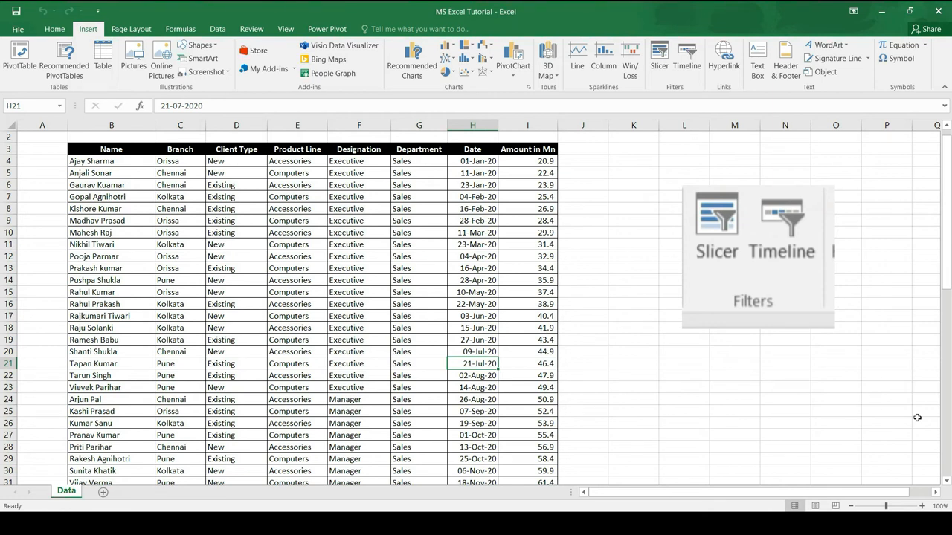
Step: Create a PivotTable on a new worksheet from the sales data in Data!$B$3:$I$64
key("Up")
key("ctrl+Up")
key("ctrl+Left")
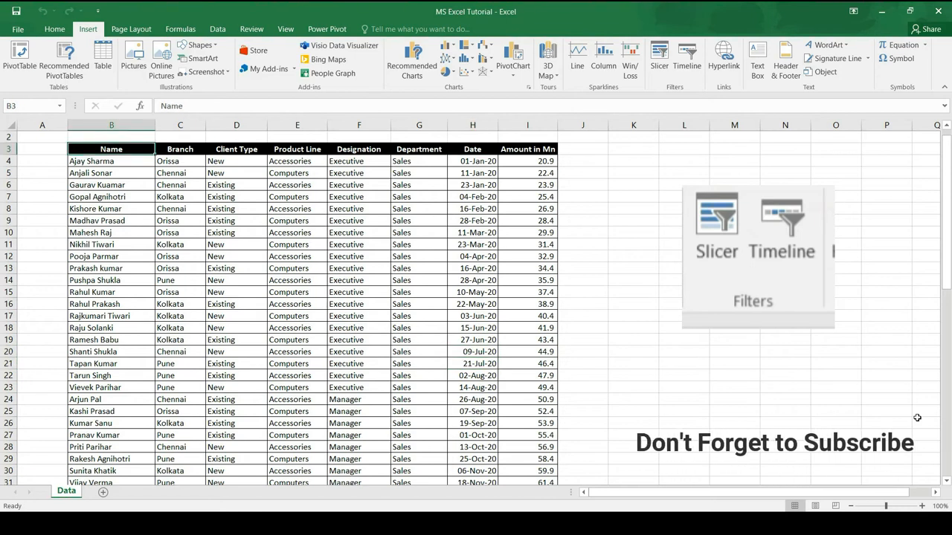
key("ctrl+shift+Right")
key("ctrl+shift+Down")
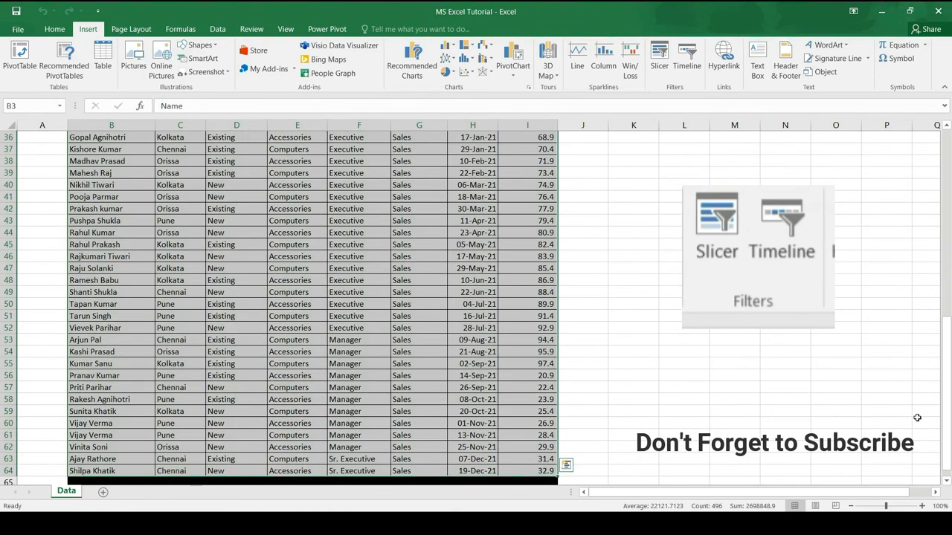
key("ctrl+Up")
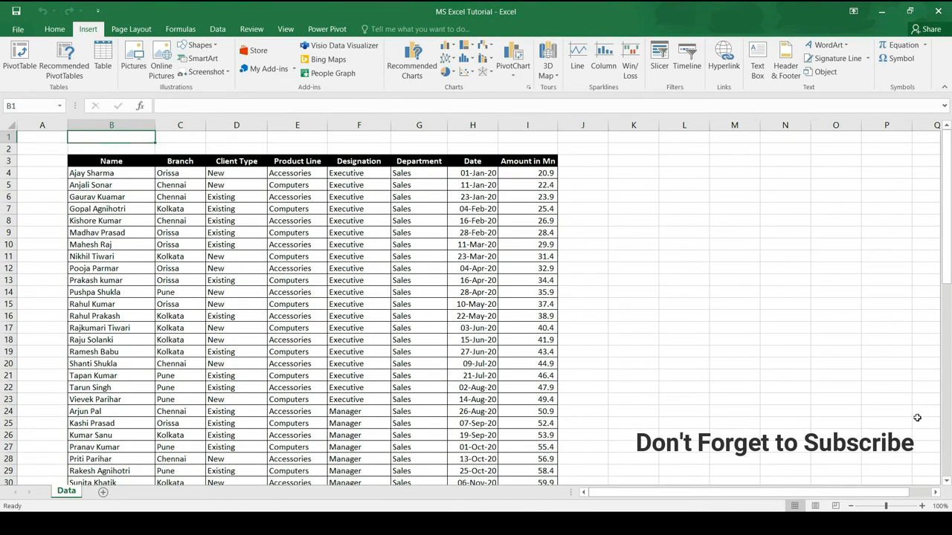
key("ctrl+Down")
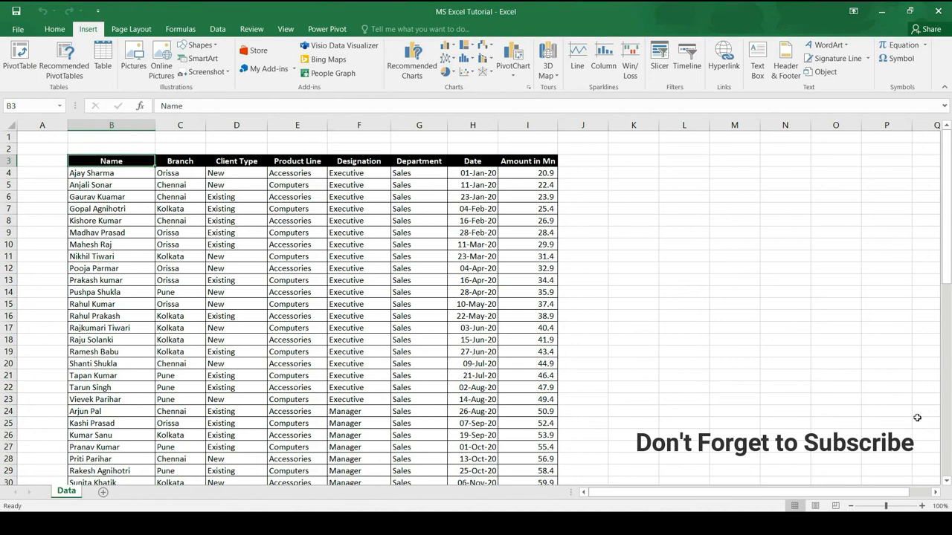
key("ctrl+shift+Right")
key("ctrl+shift+Down")
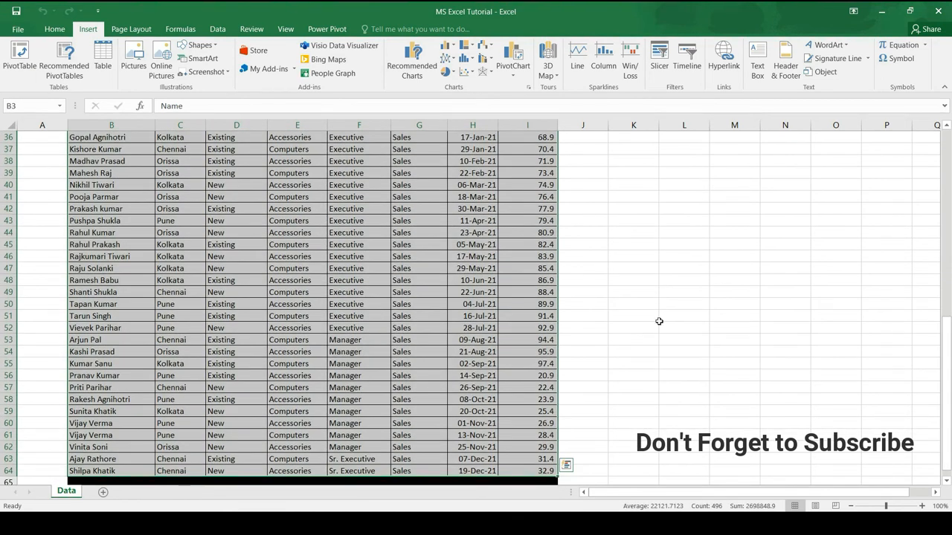
left_click(11, 56)
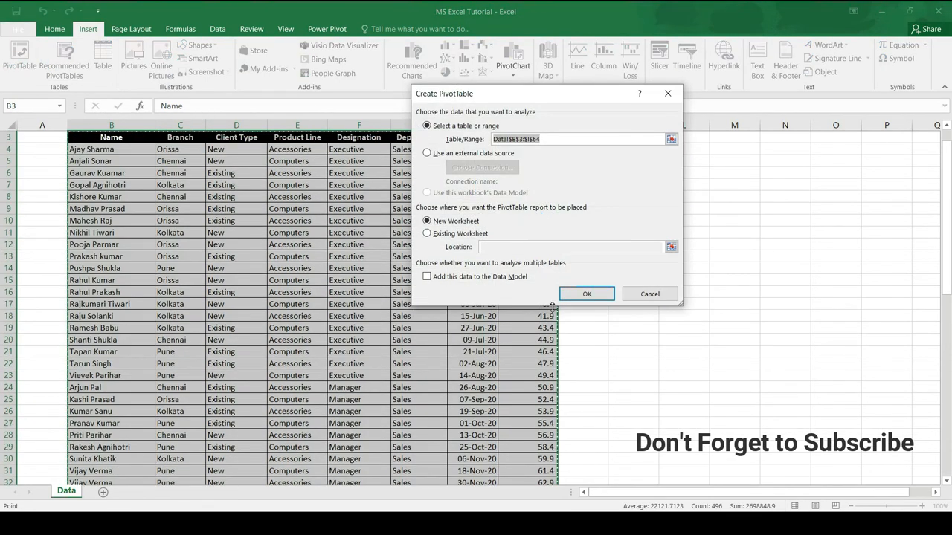
left_click(602, 292)
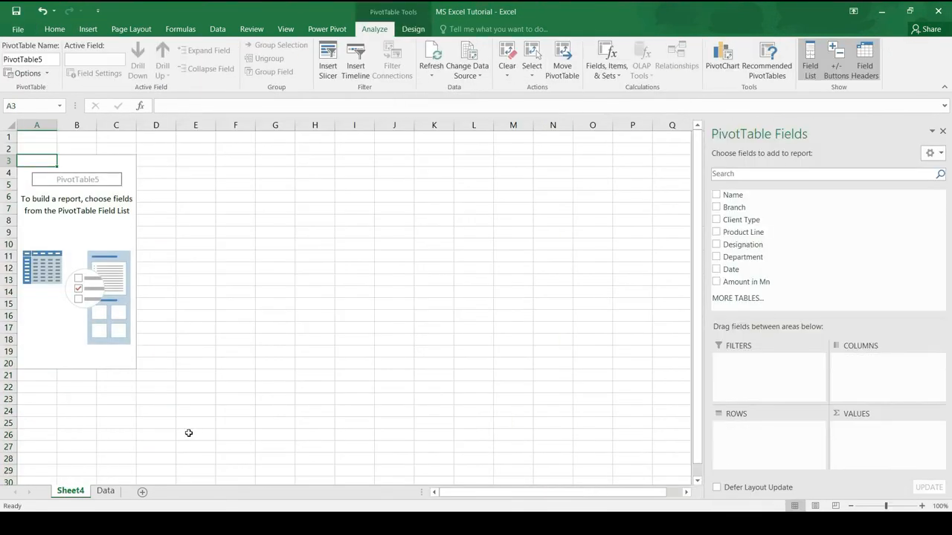
Step: Lay out the PivotTable with Branch and Client Type as rows, Product Line as columns, and the sum of Amount in Mn as values
left_click_drag(789, 208, 786, 450)
left_click_drag(774, 221, 776, 463)
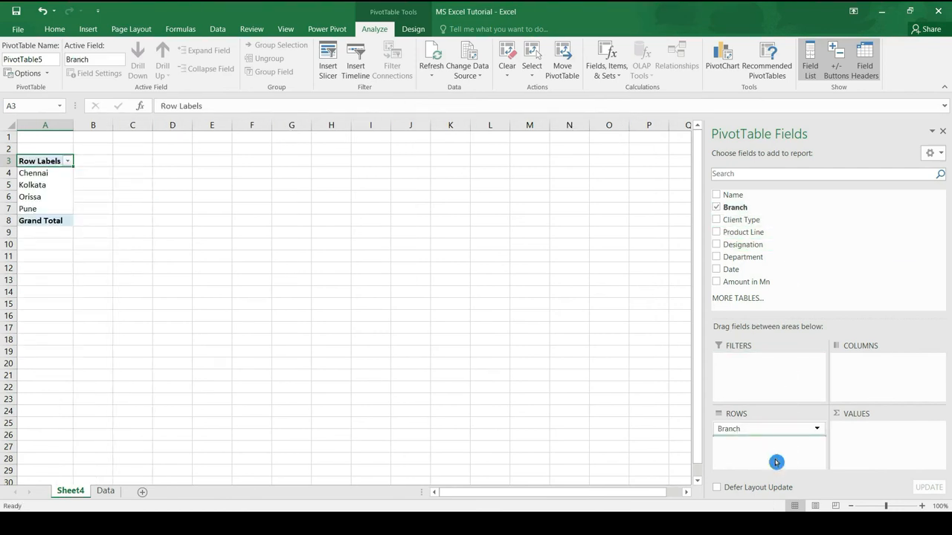
left_click_drag(905, 417, 889, 363)
left_click_drag(769, 282, 895, 458)
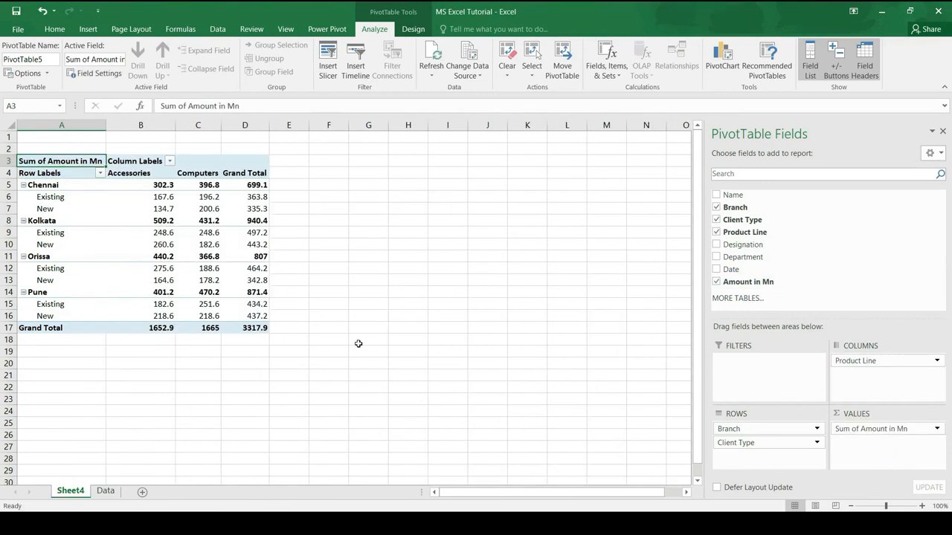
Step: Insert slicers for Name, Branch, Client Type and Product Line on the PivotTable
left_click(257, 246)
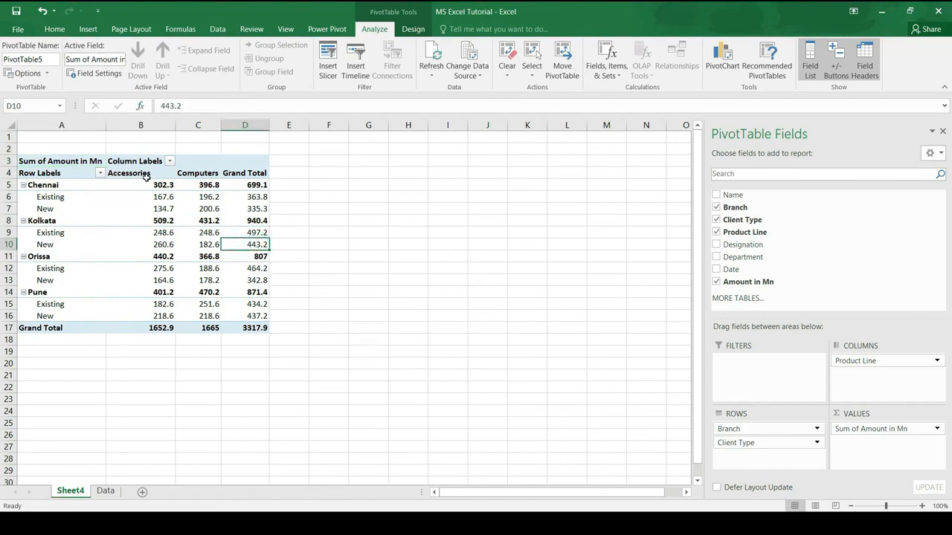
left_click(90, 30)
left_click(668, 70)
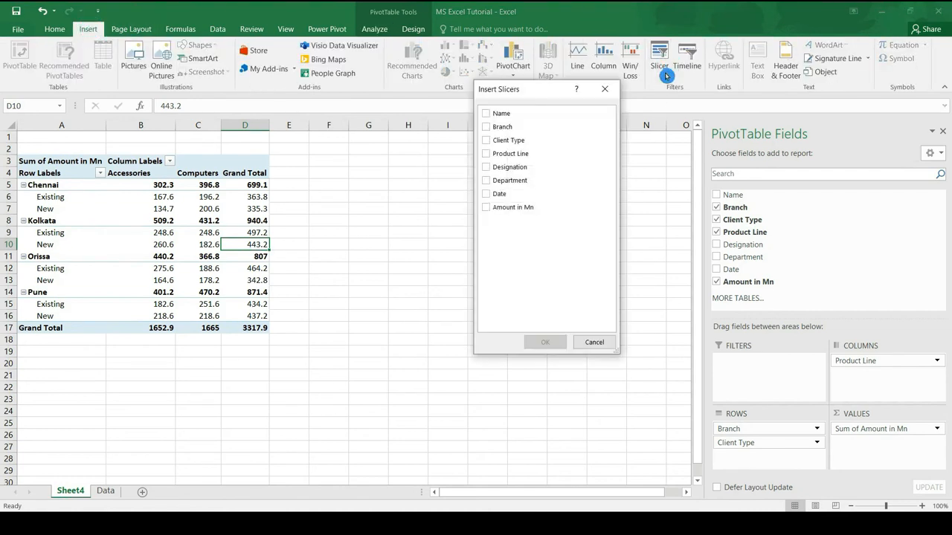
left_click_drag(522, 95, 539, 106)
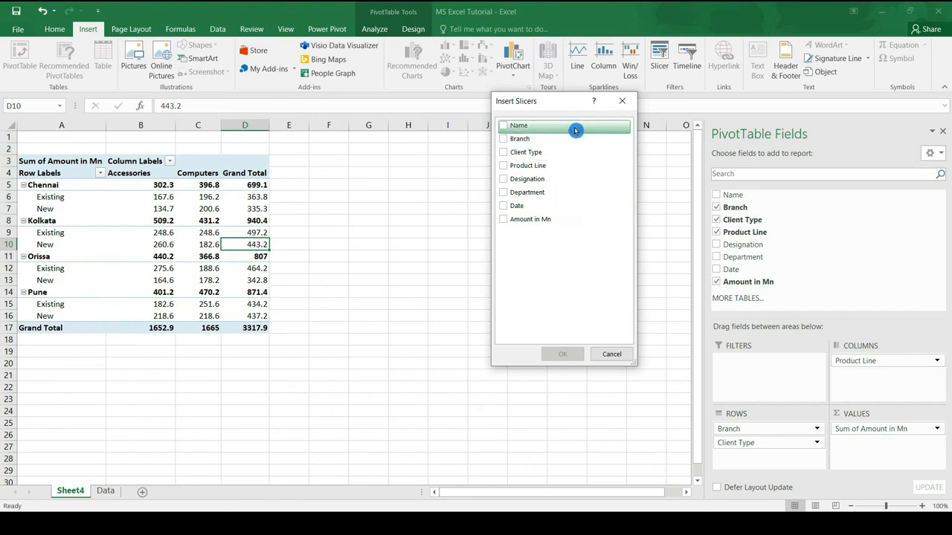
left_click(507, 130)
left_click(505, 142)
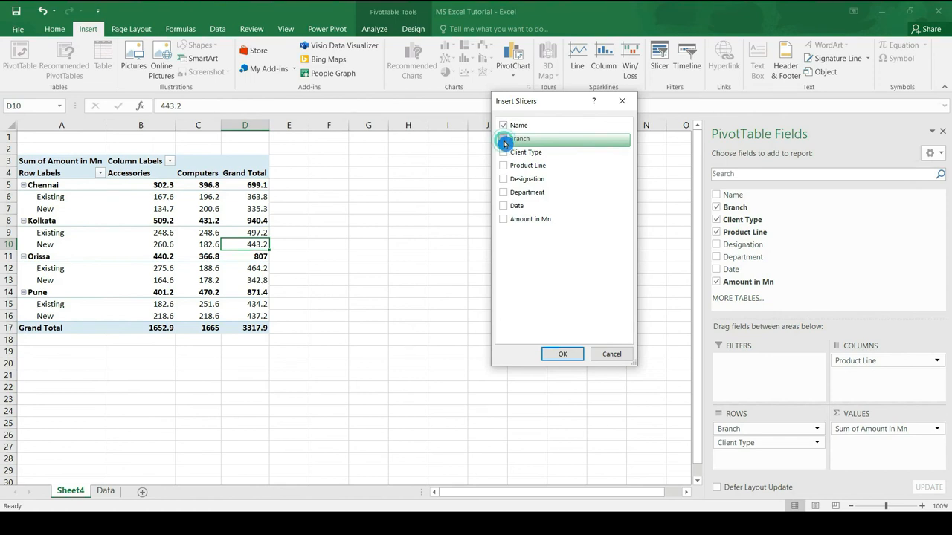
left_click(504, 153)
left_click(503, 165)
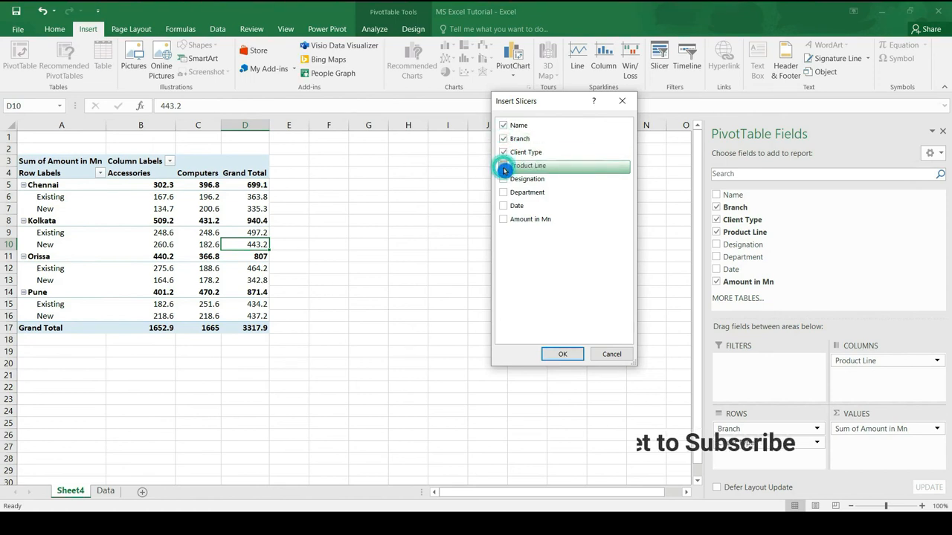
left_click(573, 355)
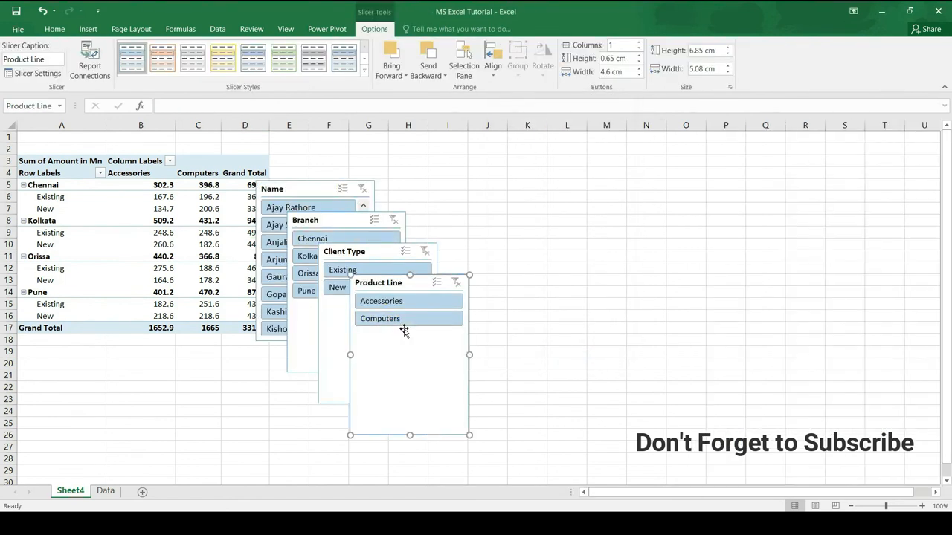
Step: Spread the four slicers in a row beside the PivotTable in the order Name, Branch, Client Type, Product Line
left_click_drag(381, 281, 879, 136)
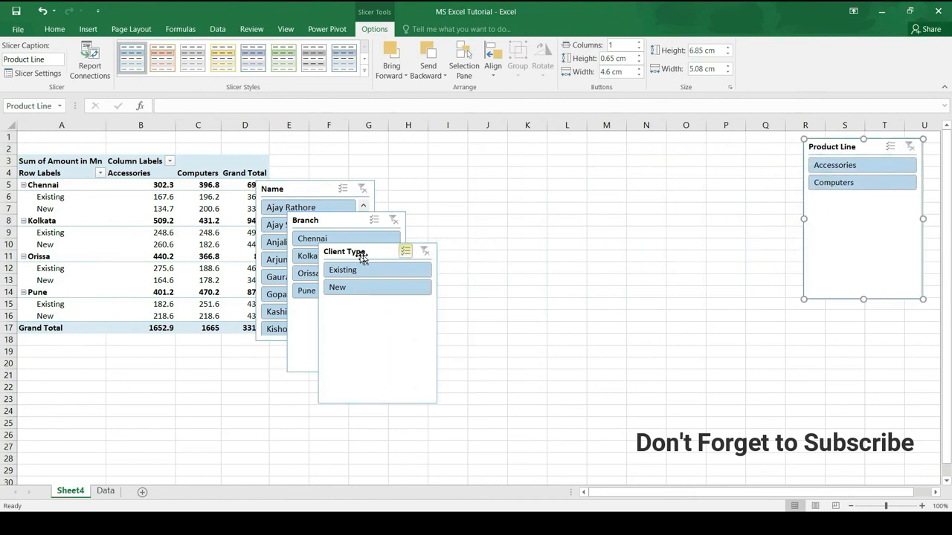
left_click_drag(363, 255, 719, 152)
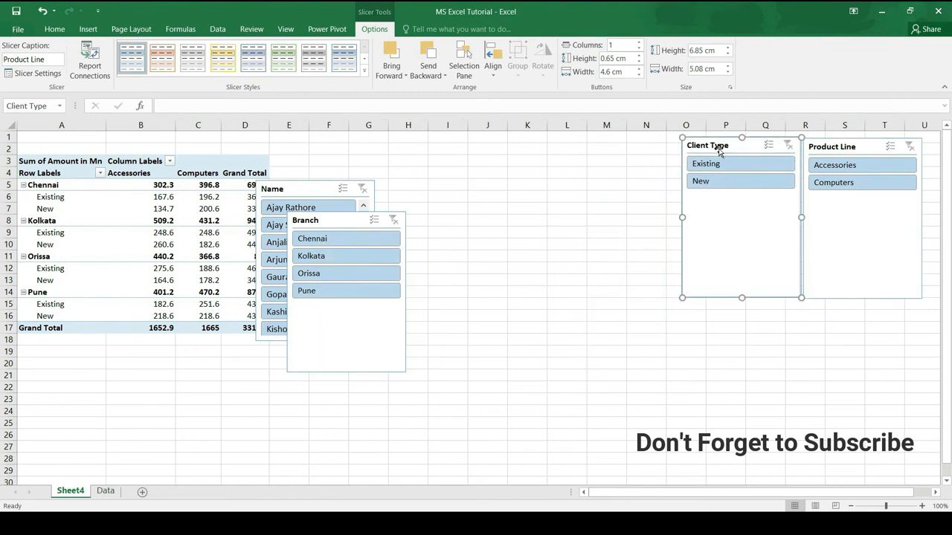
left_click_drag(333, 220, 597, 141)
left_click_drag(294, 191, 445, 140)
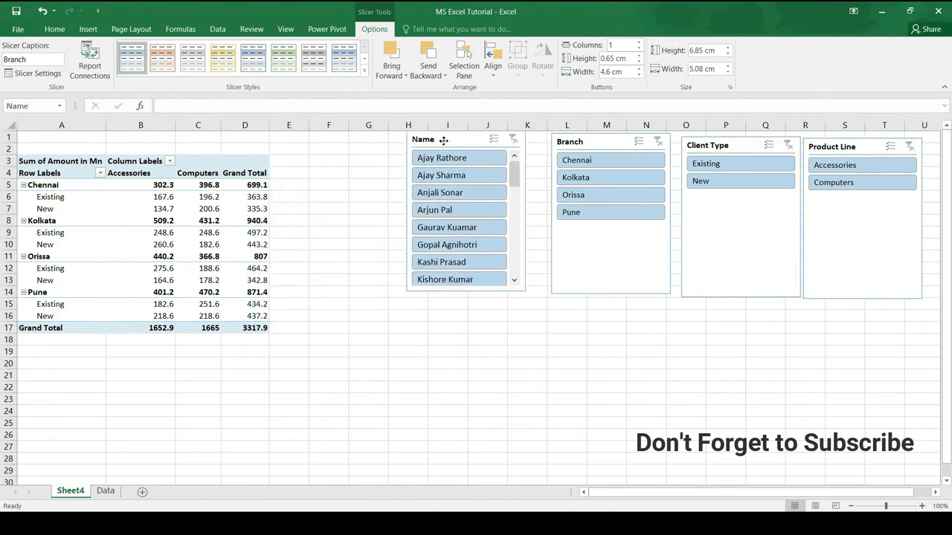
Step: Shorten the Branch, Client Type and Product Line slicers to fit their items, and place the Name slicer directly below the Branch slicer
left_click(613, 297)
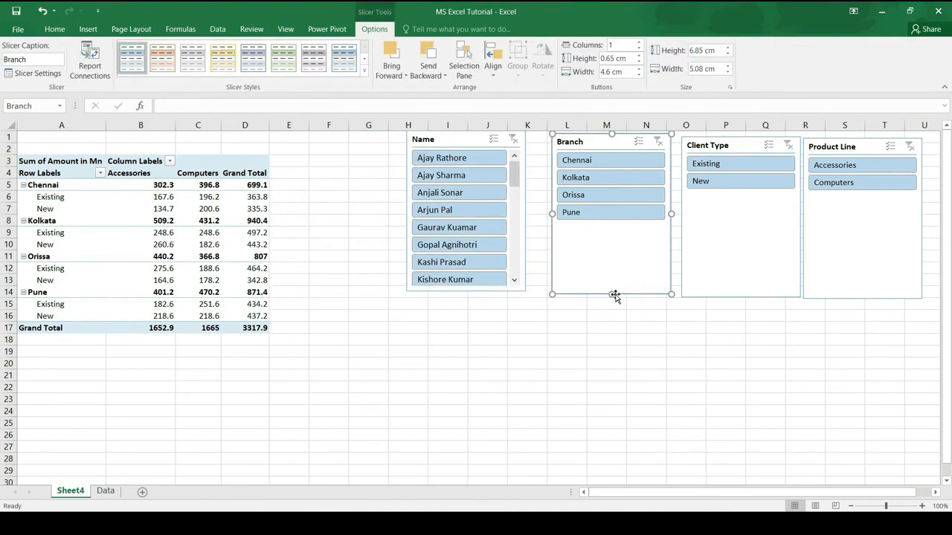
left_click_drag(612, 295, 593, 230)
left_click(767, 277)
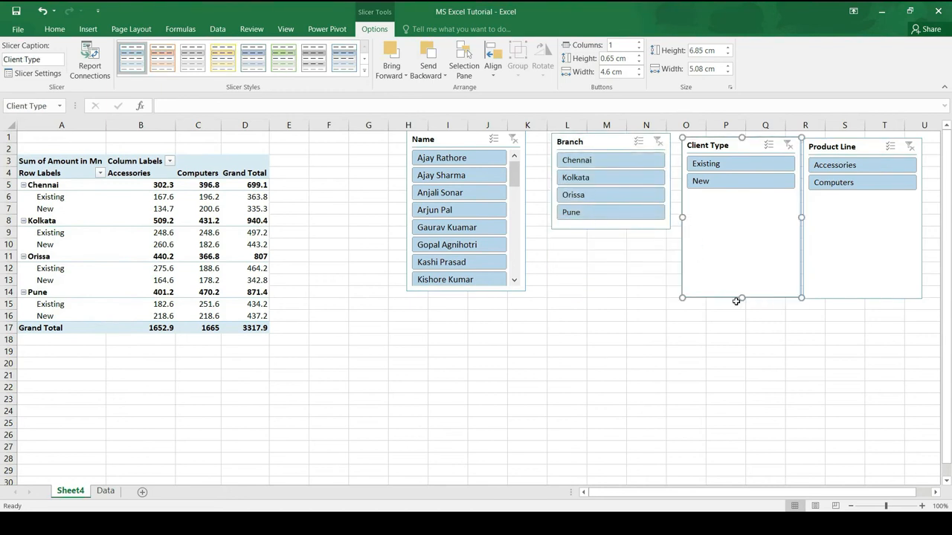
left_click_drag(741, 298, 741, 198)
left_click(879, 256)
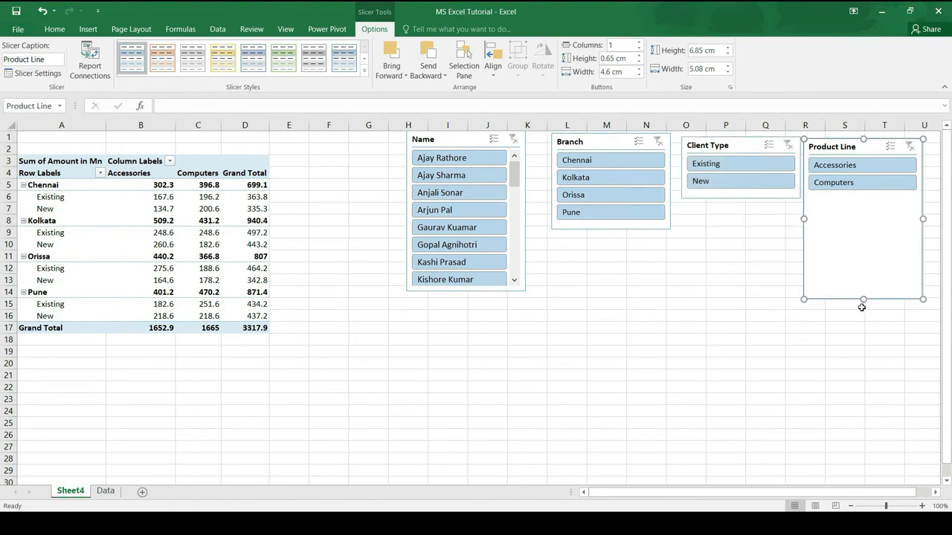
left_click_drag(865, 300, 855, 196)
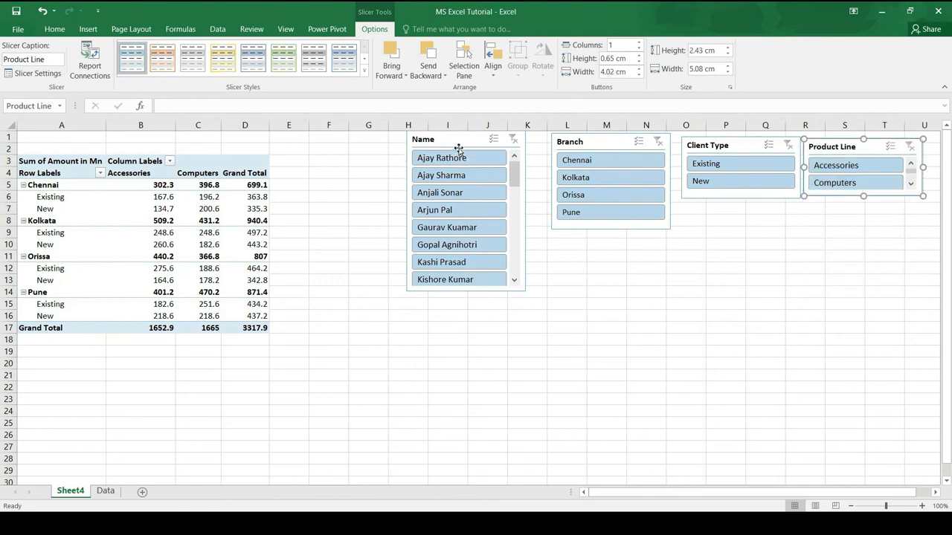
left_click_drag(442, 132, 590, 249)
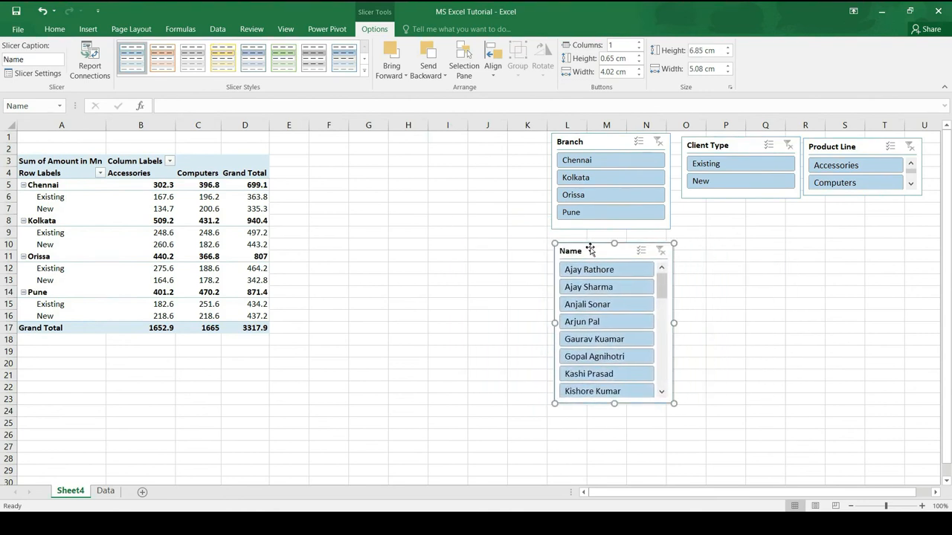
left_click(295, 332)
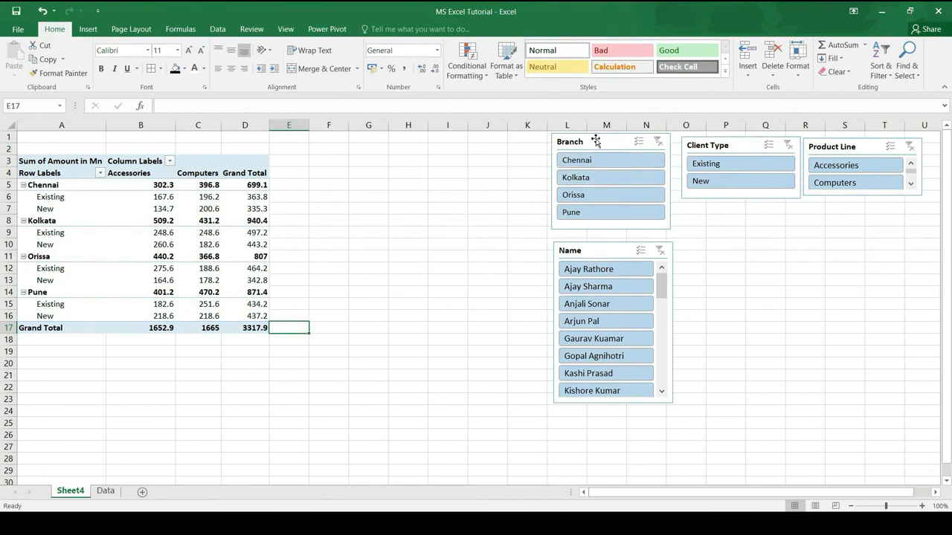
Step: Try filtering the PivotTable to the Chennai branch and Existing clients with the slicers, and clear both filters
left_click(612, 165)
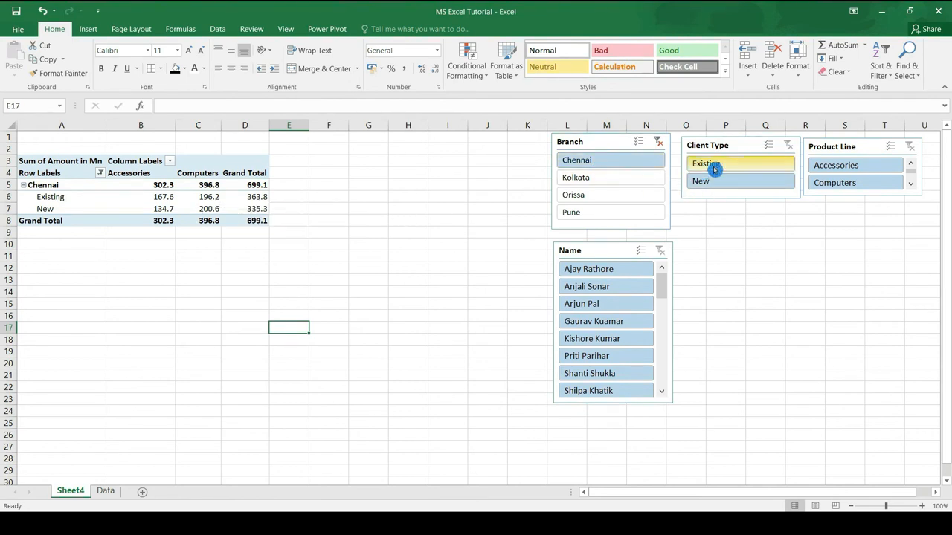
left_click(755, 168)
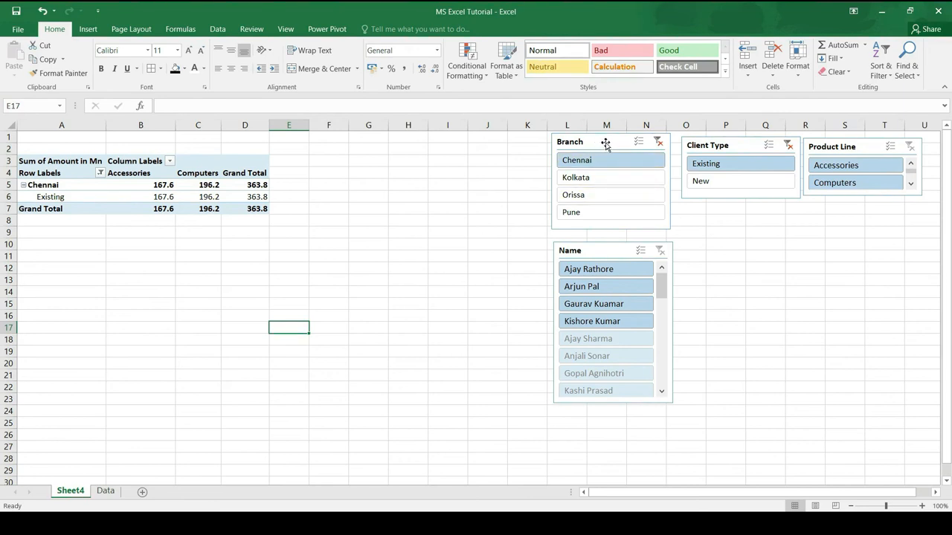
left_click(655, 142)
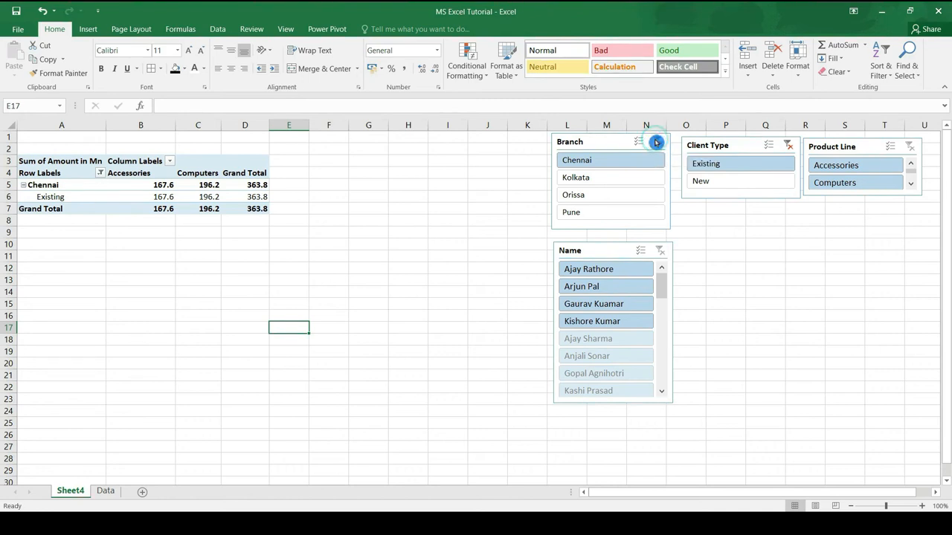
left_click(791, 149)
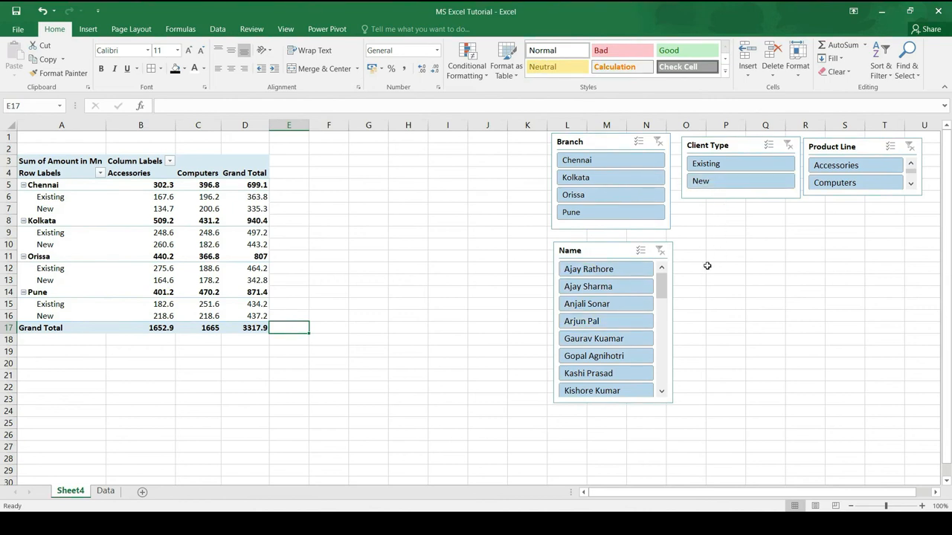
Step: Try filtering the PivotTable by individual salespeople with the Name slicer, and clear that filter
left_click(616, 321)
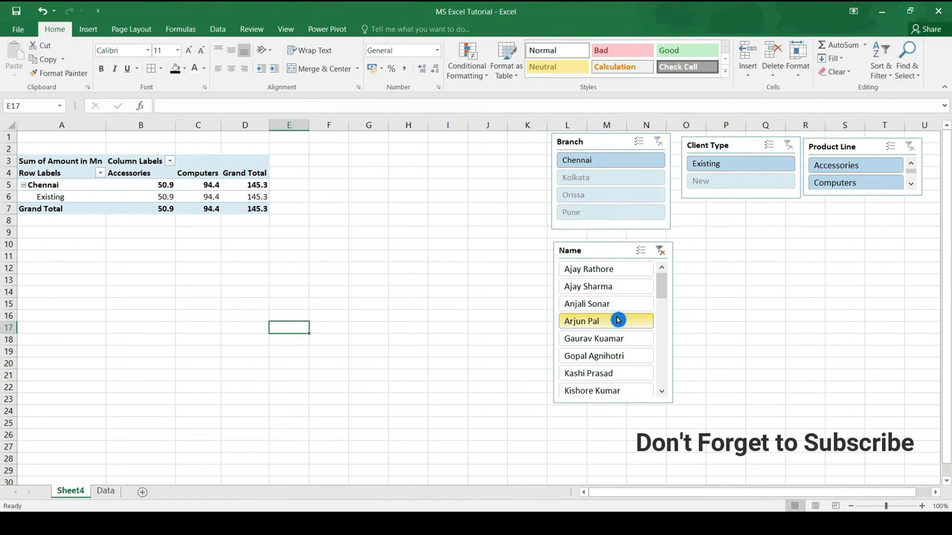
left_click(615, 274)
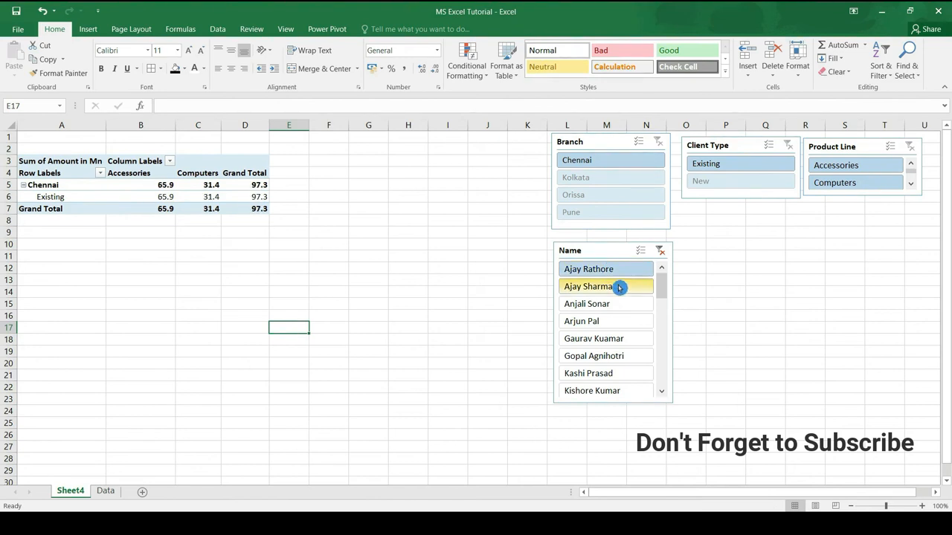
left_click(619, 290)
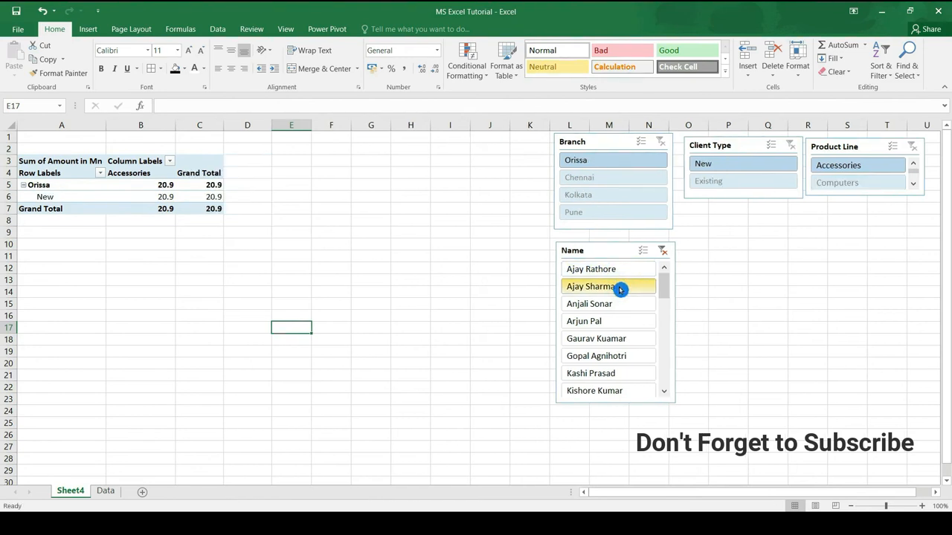
left_click(625, 270)
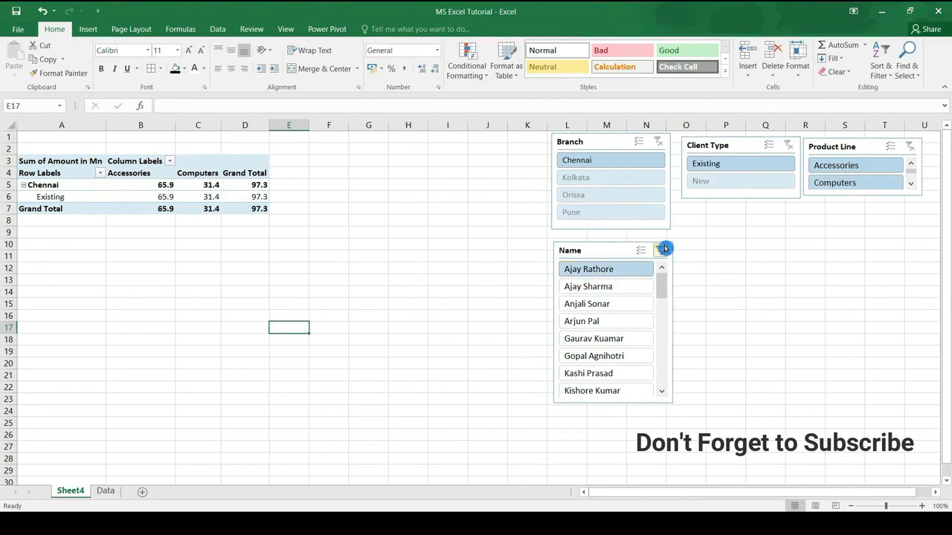
left_click(665, 249)
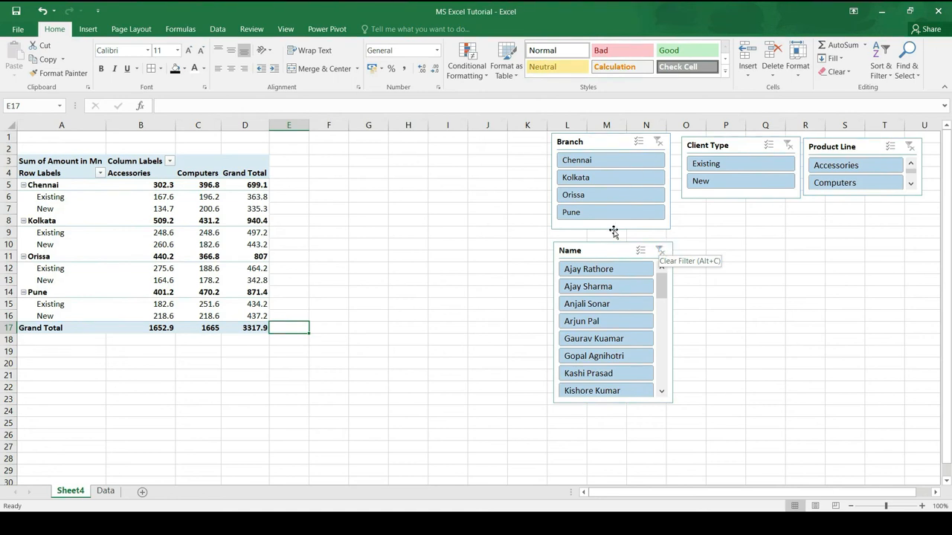
Step: Insert a Date timeline for the PivotTable and place it beneath the Client Type and Product Line slicers
left_click(87, 30)
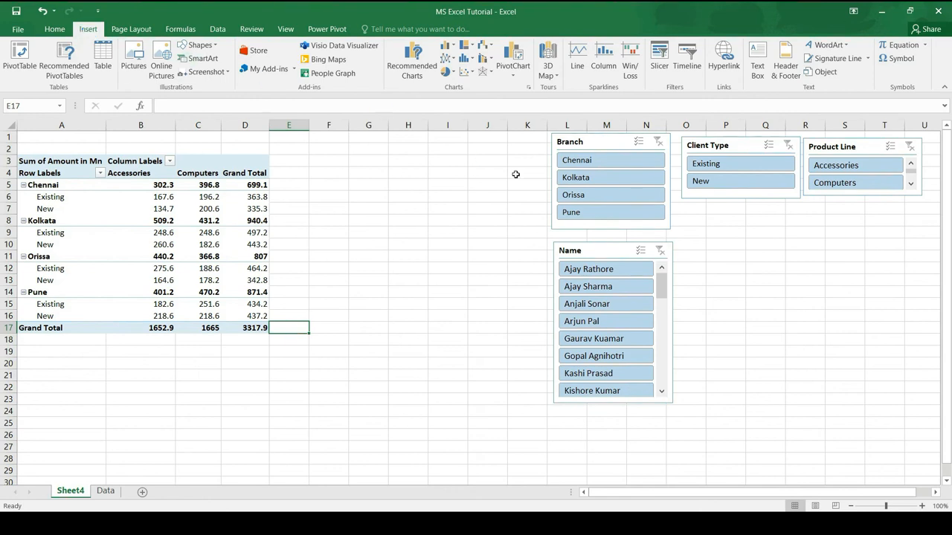
left_click(207, 232)
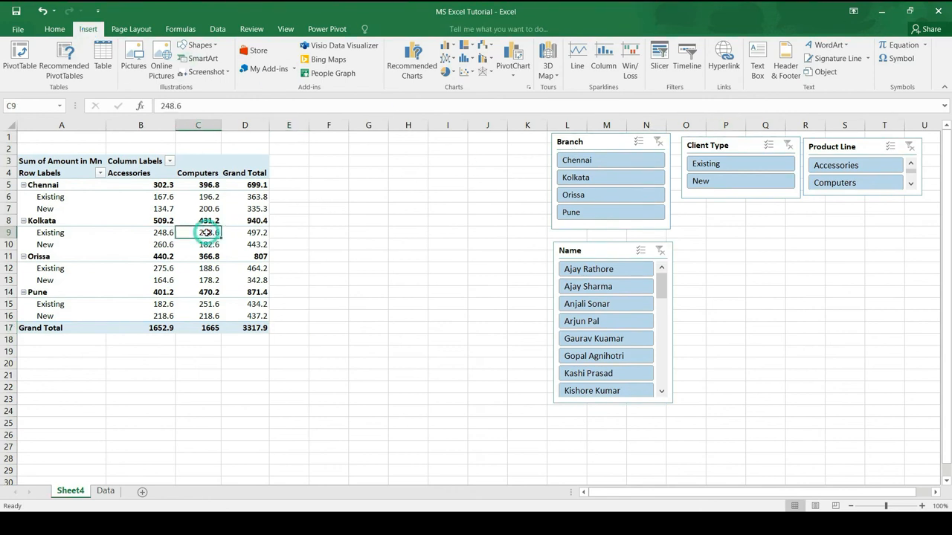
mouse_move(183, 215)
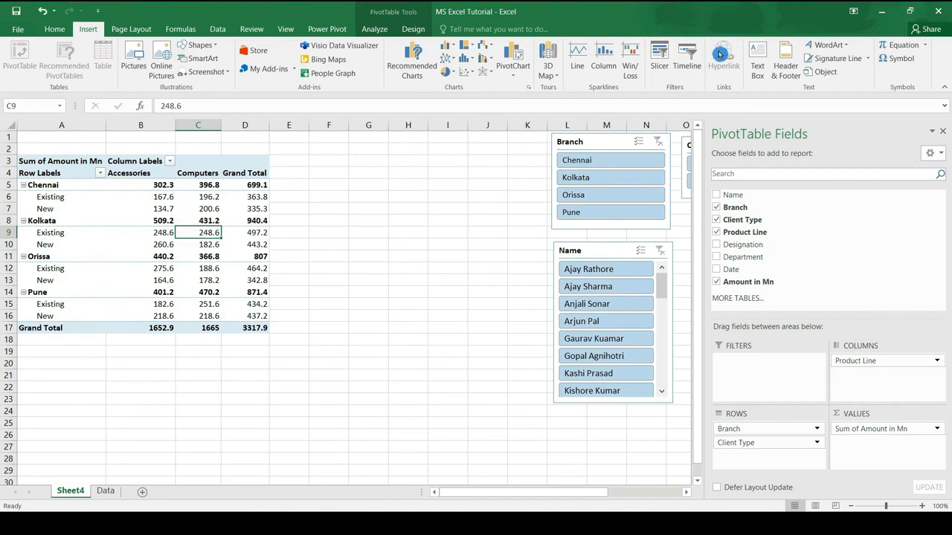
left_click(689, 63)
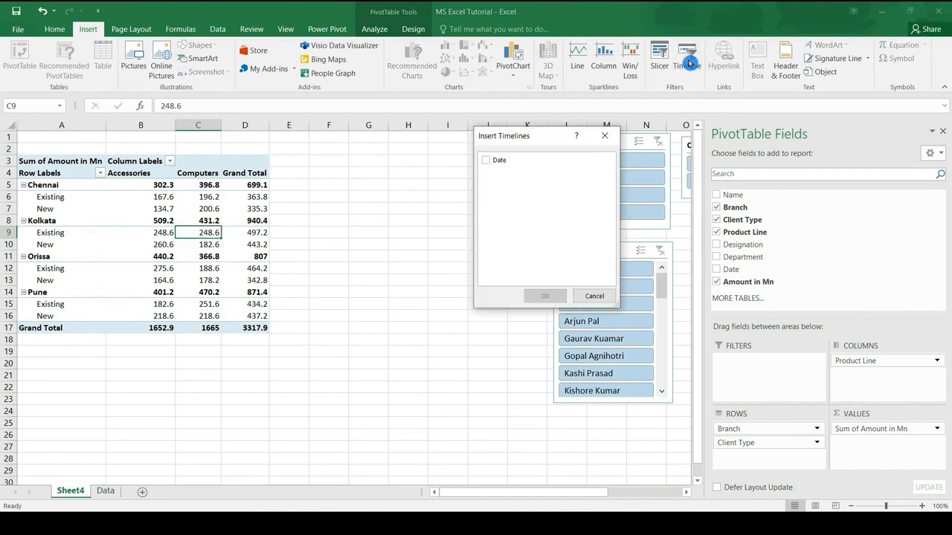
left_click(491, 161)
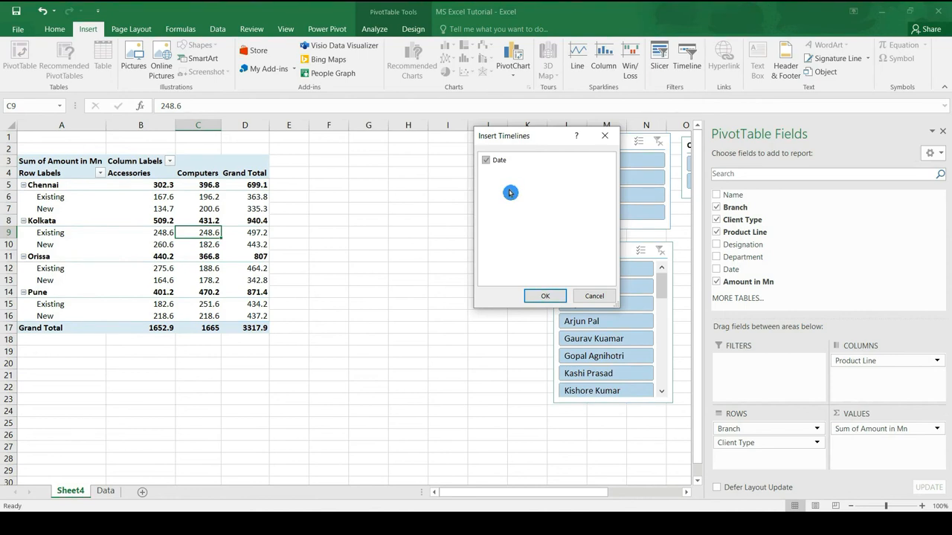
left_click(554, 302)
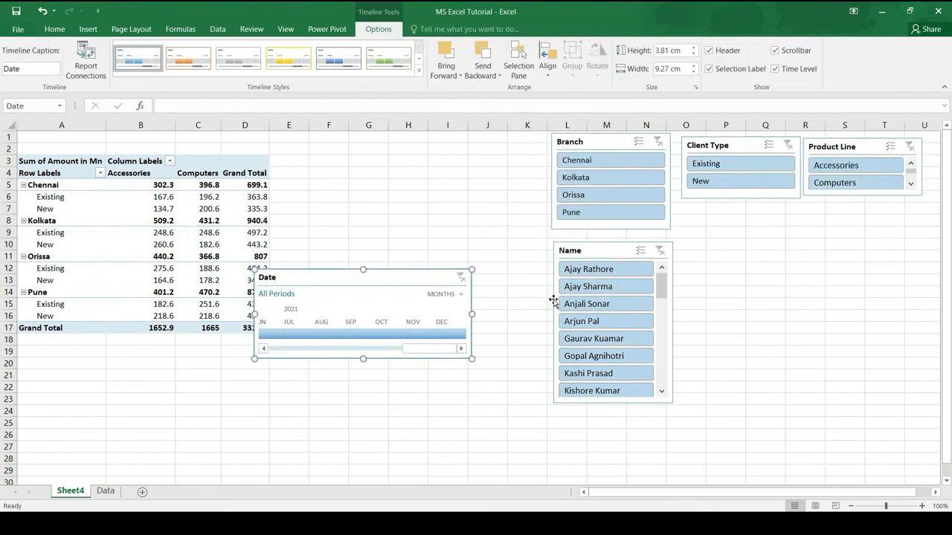
left_click_drag(313, 273, 761, 221)
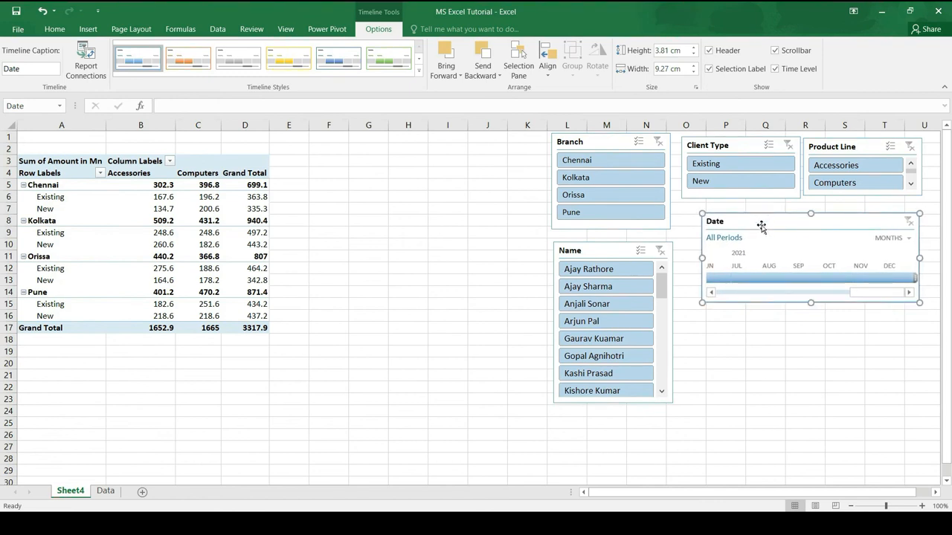
Step: Try widening the Date timeline to about 13.25 cm, and undo the resize
left_click_drag(713, 281, 809, 282)
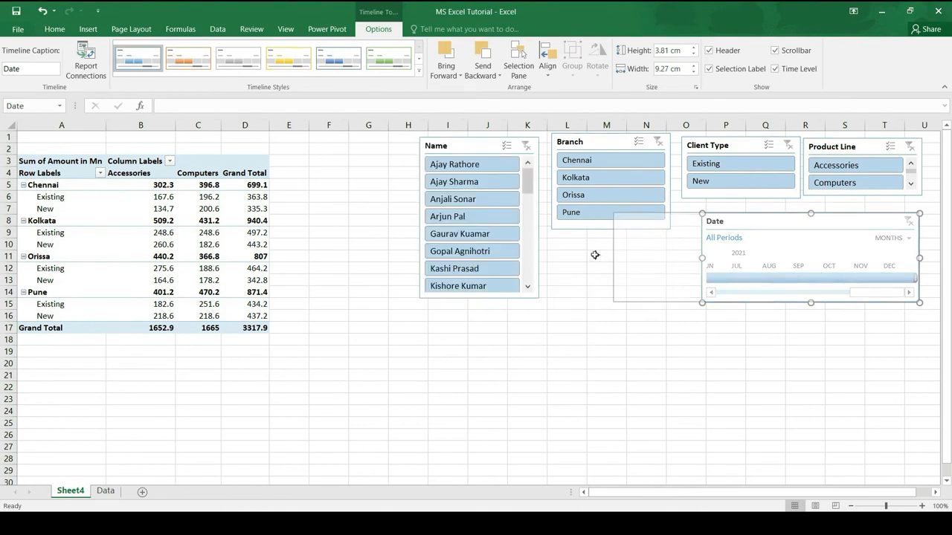
left_click_drag(702, 258, 609, 259)
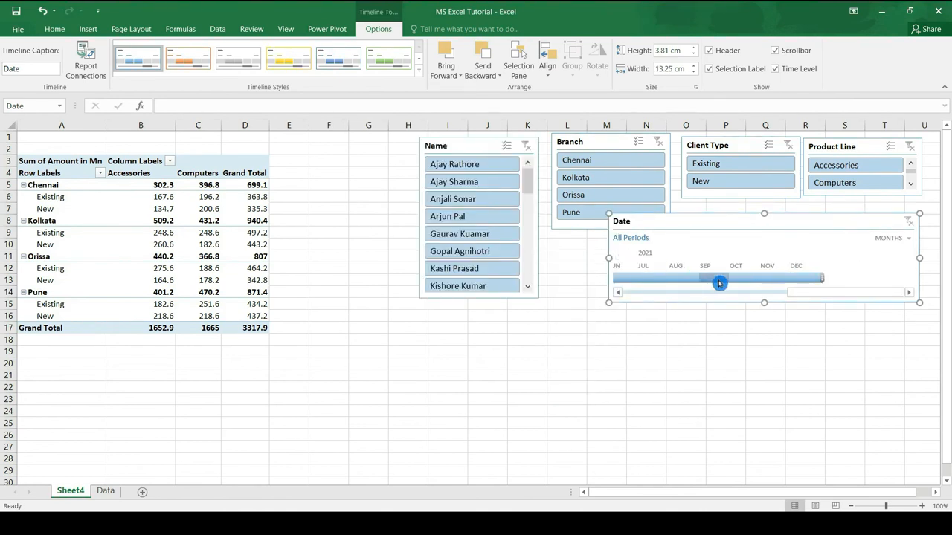
key("ctrl+z")
Step: Try filtering the PivotTable to July 2021 and August 2021 with the Date timeline
left_click_drag(719, 283, 758, 284)
left_click_drag(757, 284, 737, 285)
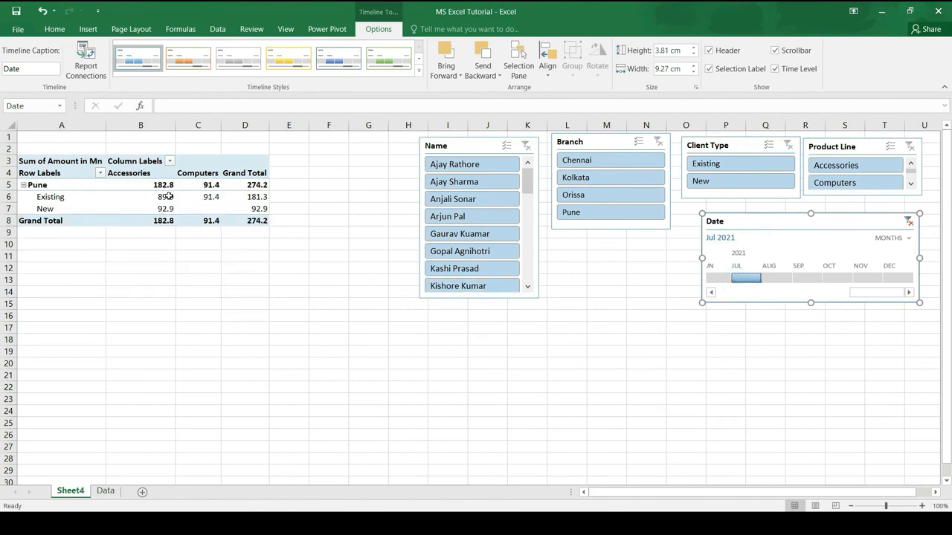
left_click_drag(752, 278, 779, 280)
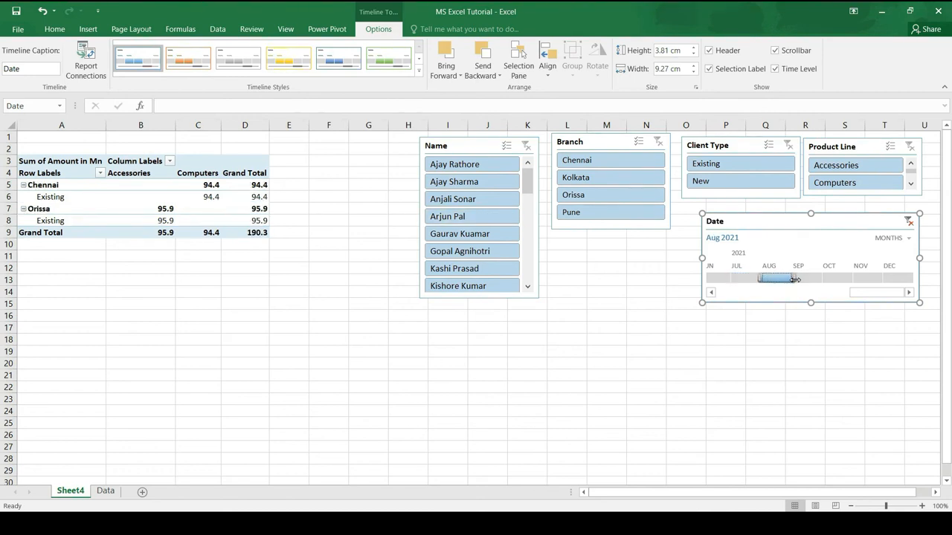
Step: Stretch the Date timeline's selected period at both ends to cover June to December 2021
left_click_drag(809, 277, 735, 272)
left_click_drag(825, 282, 827, 281)
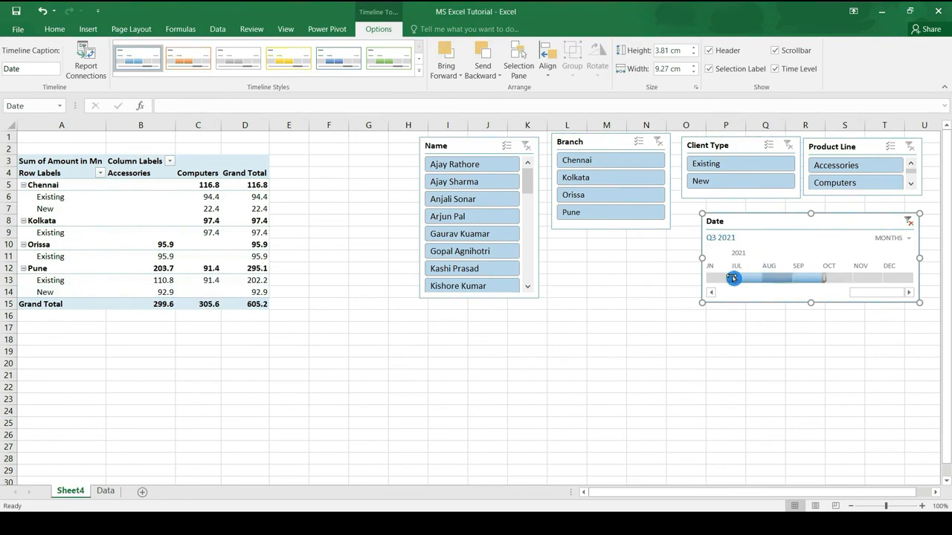
left_click_drag(733, 276, 710, 275)
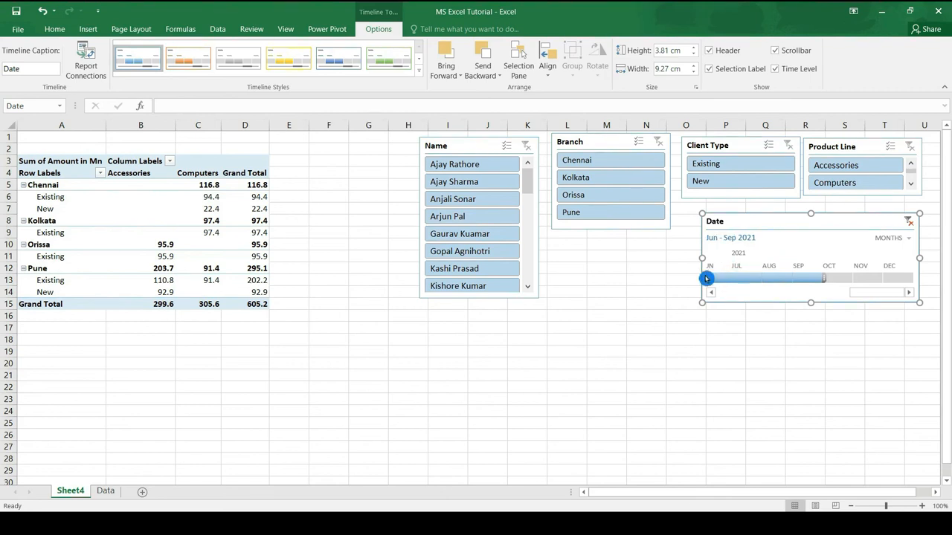
left_click_drag(822, 277, 920, 278)
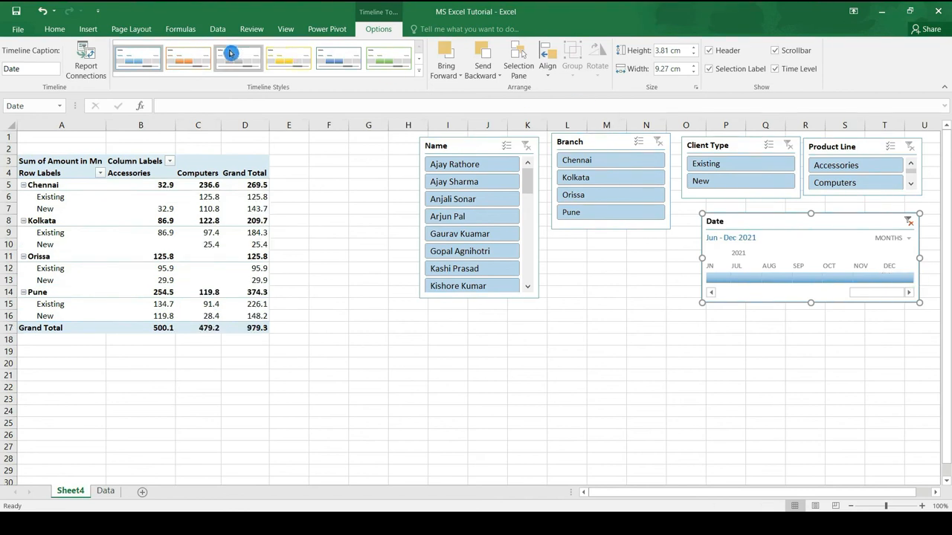
Step: Enter Detailed File in cell J4, the first Remark cell on the Data sheet
left_click(80, 28)
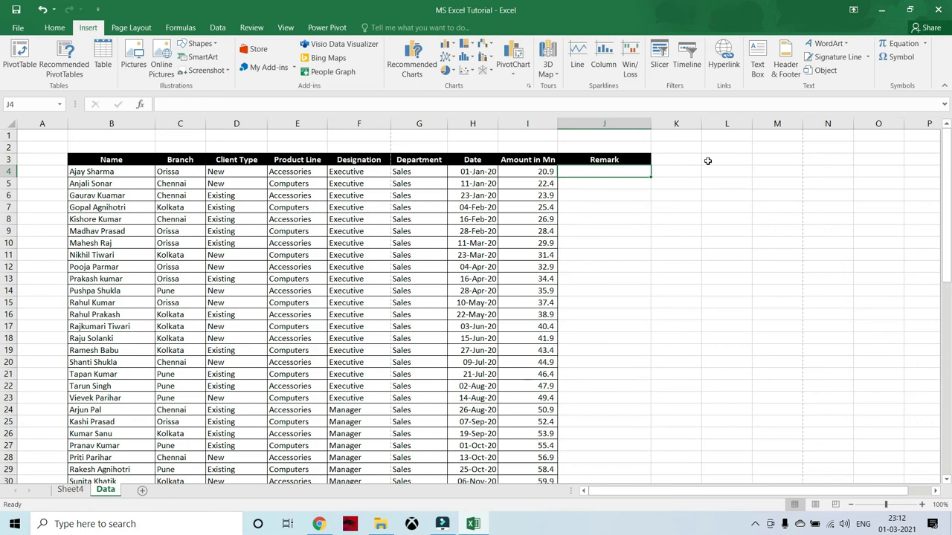
type("De")
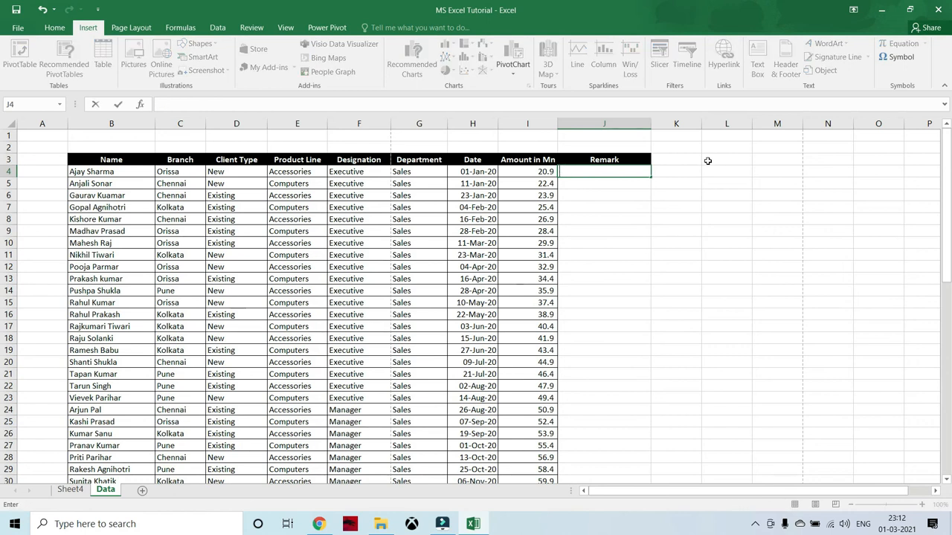
type("De")
key("BackSpace")
key("BackSpace")
key("BackSpace")
type("Detailed File")
key("Return")
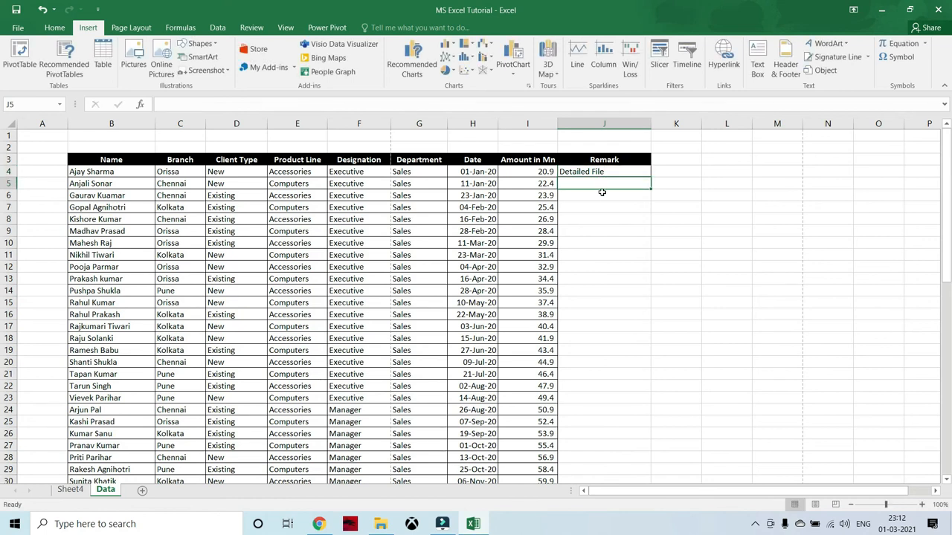
Step: Hyperlink the Detailed File text in J4 to the Sales Data workbook on the Desktop, and follow the link
left_click(614, 171)
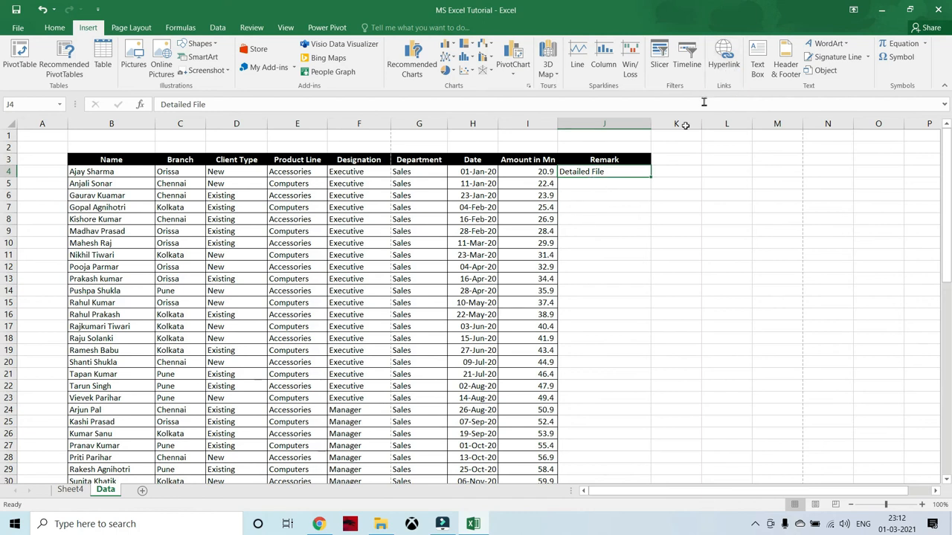
left_click(729, 66)
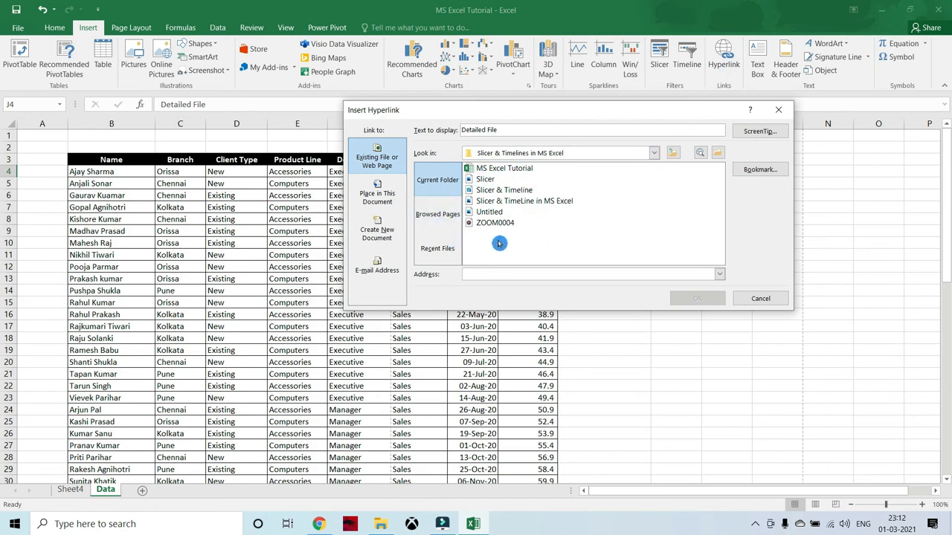
left_click(557, 212)
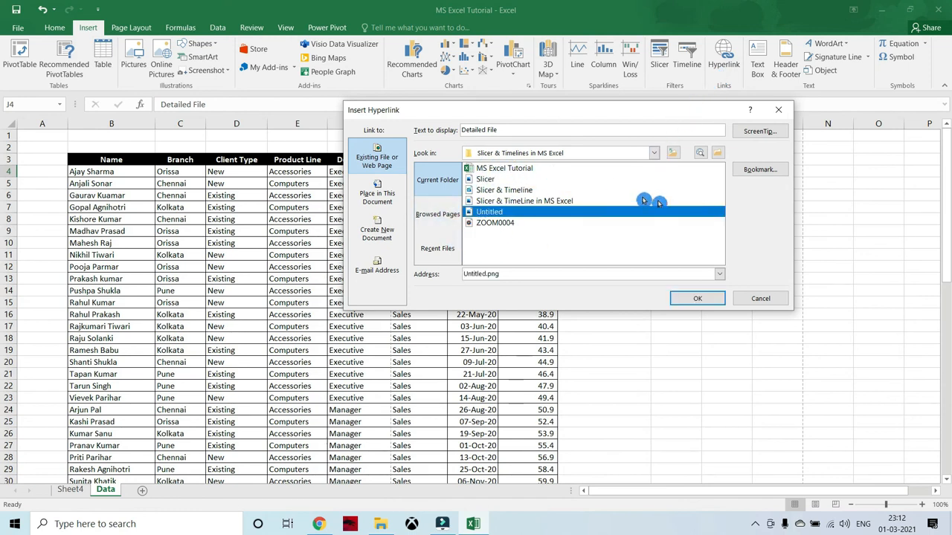
left_click(654, 154)
left_click(567, 184)
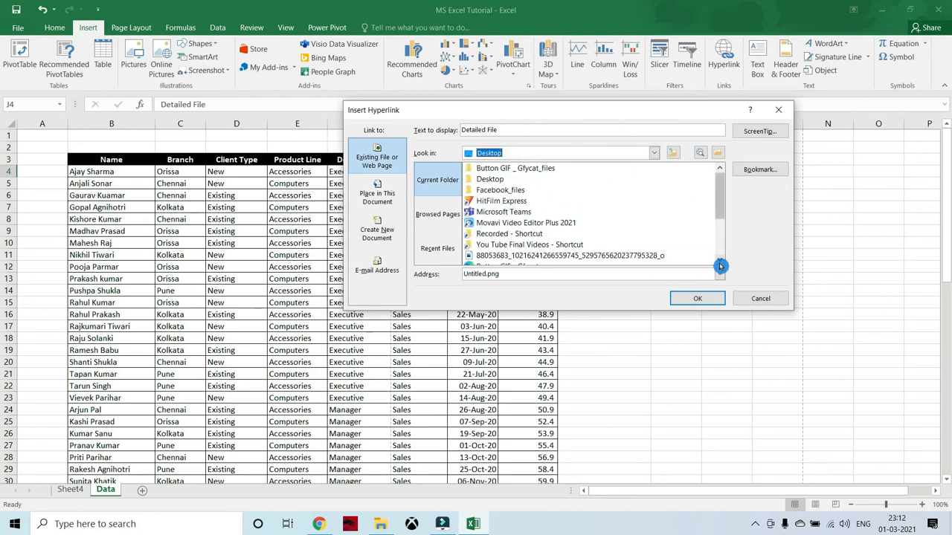
left_click(720, 261)
left_click(720, 261)
left_click(719, 261)
left_click(720, 261)
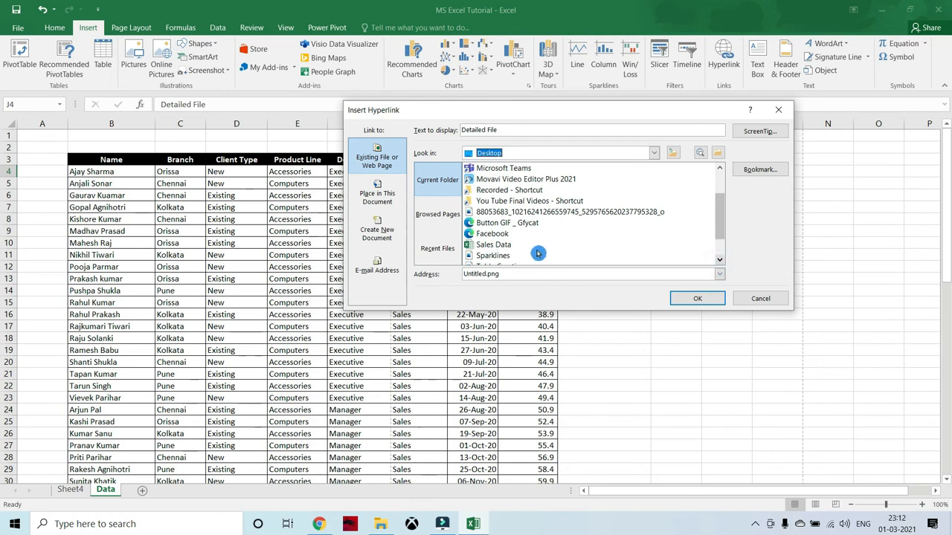
left_click(511, 245)
left_click(699, 299)
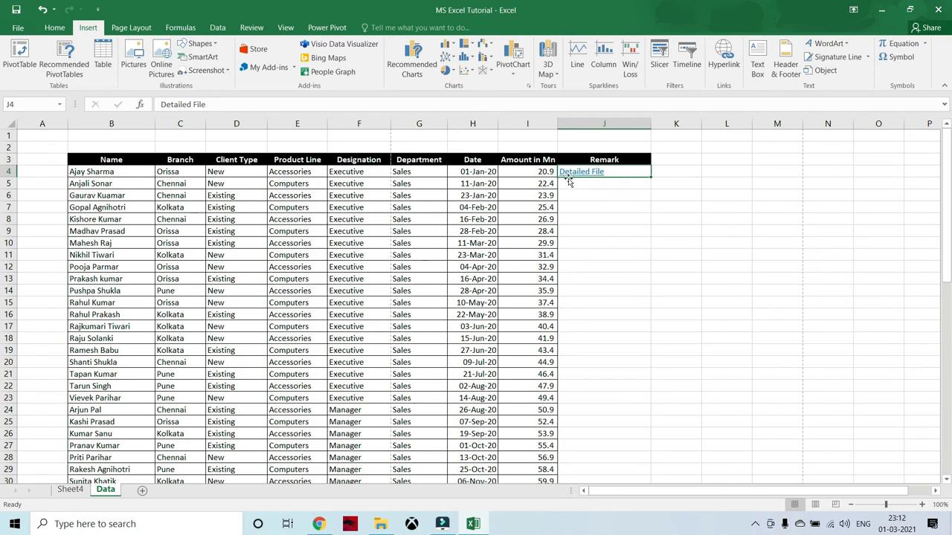
left_click(592, 171)
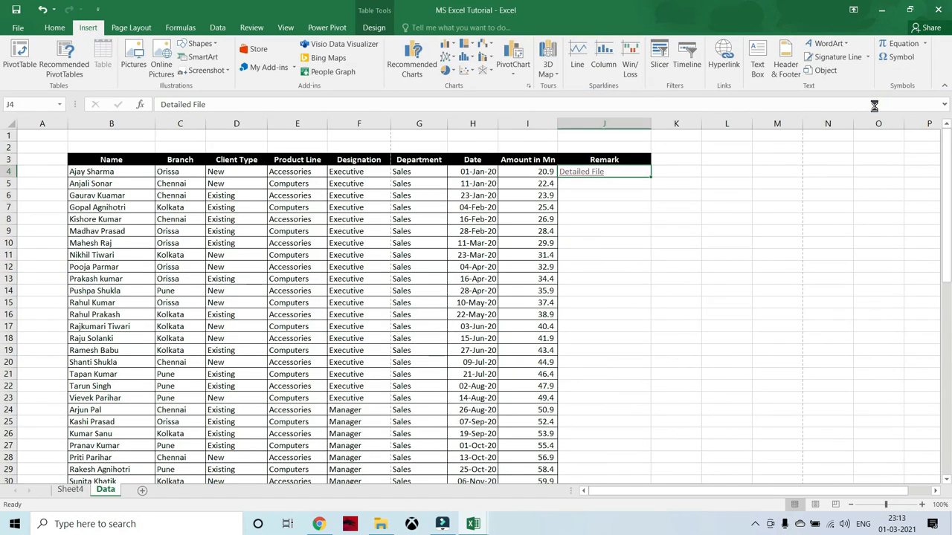
Step: Replace the linked text in cell J4 with Facebook
key("Delete")
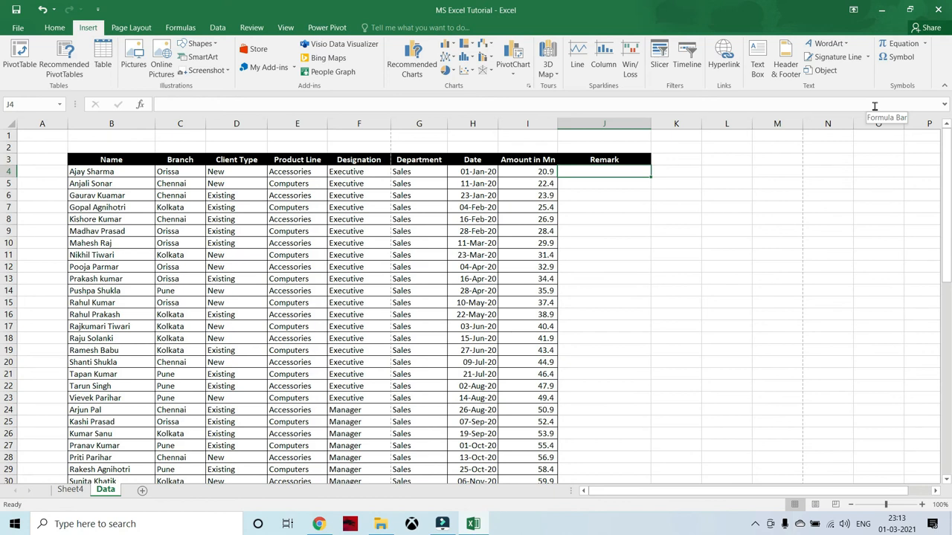
type("Facebook")
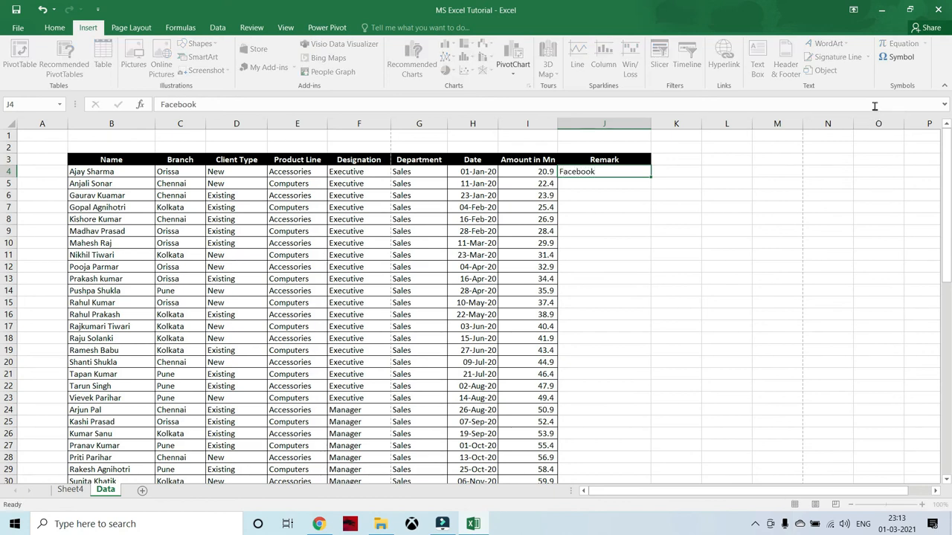
key("Return")
key("Up")
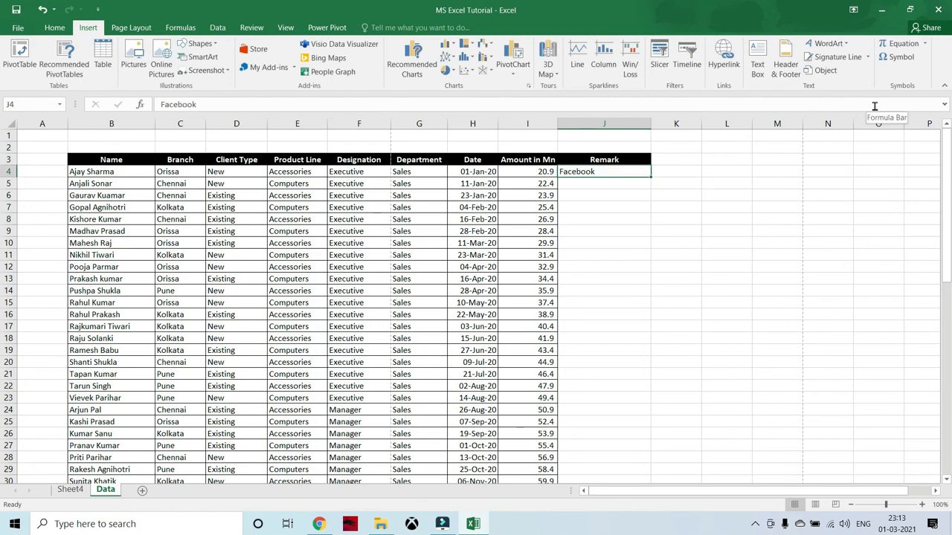
left_click(730, 62)
left_click(730, 62)
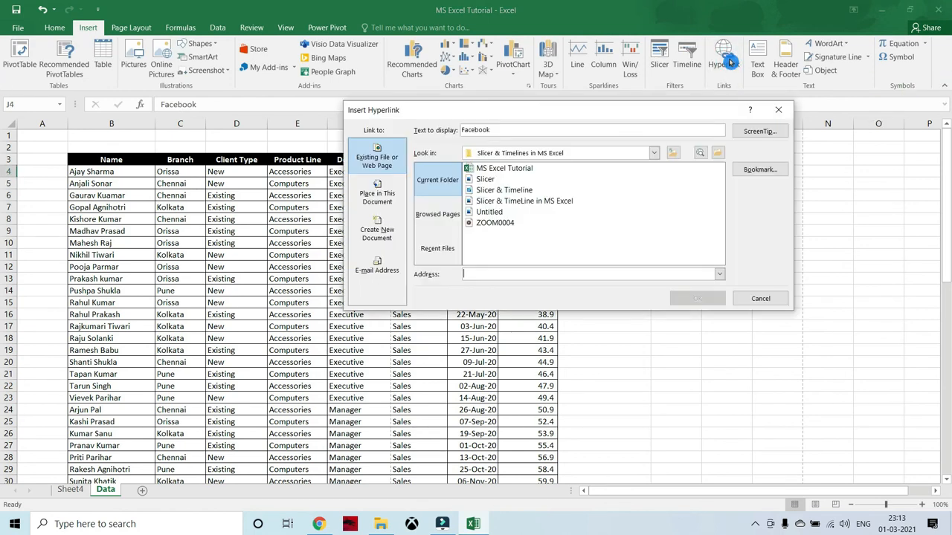
left_click(443, 217)
left_click(512, 275)
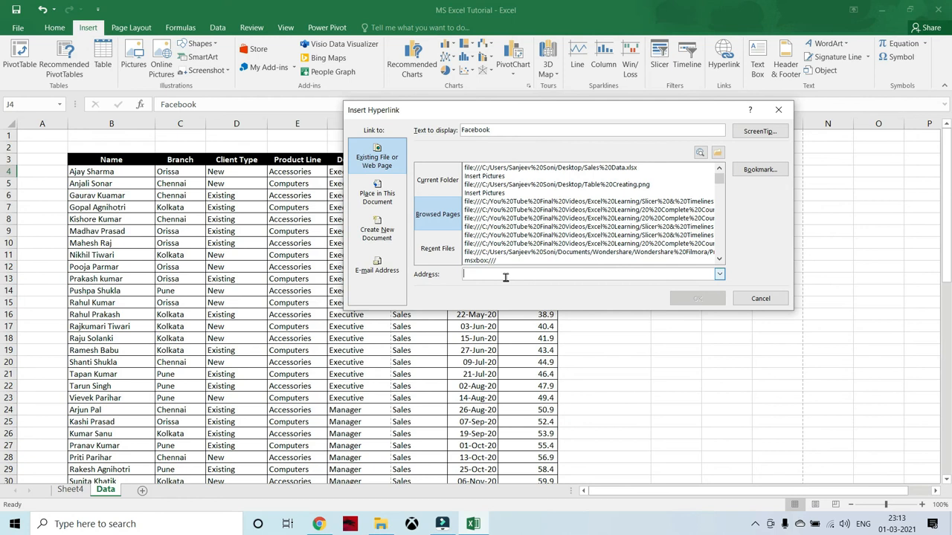
left_click(504, 276)
type("www.facebook.com")
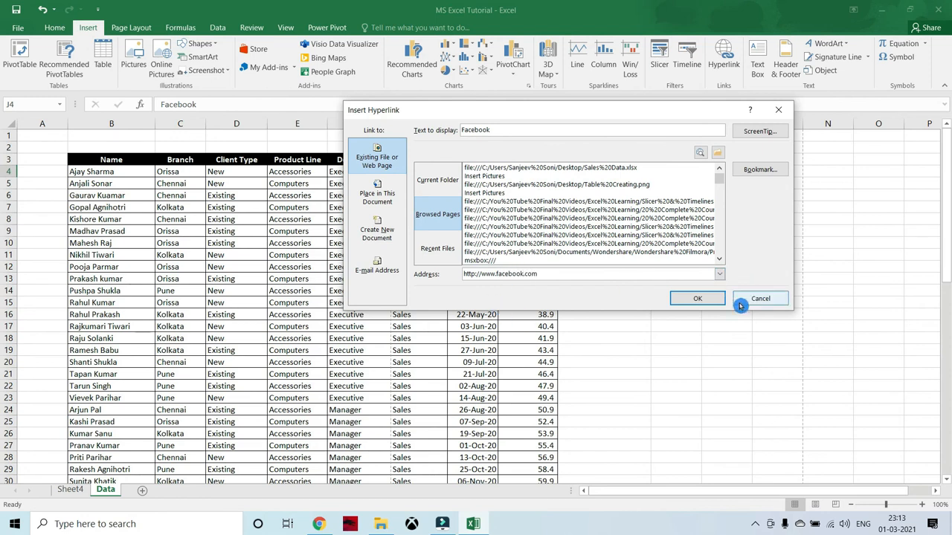
left_click(710, 301)
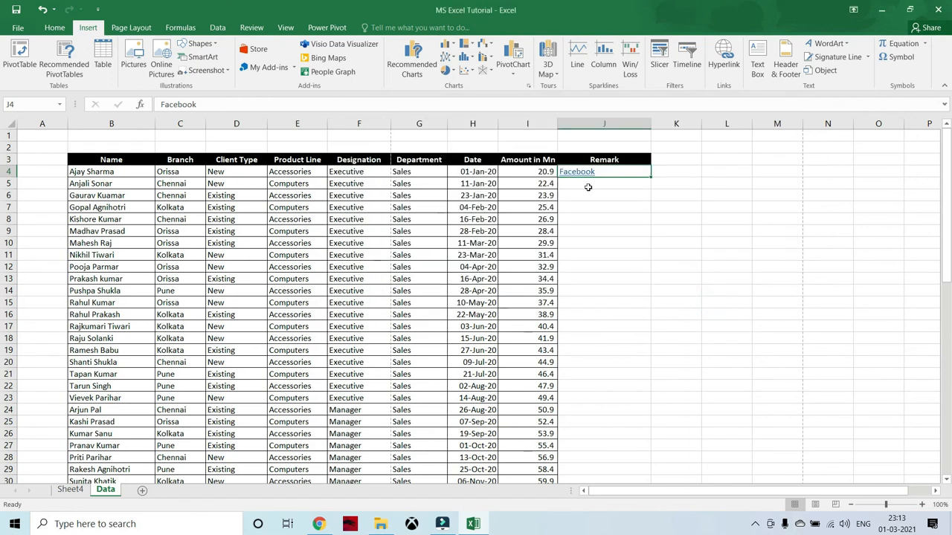
Step: Follow the Facebook link in J4 to test it, and close the browser window
left_click(578, 177)
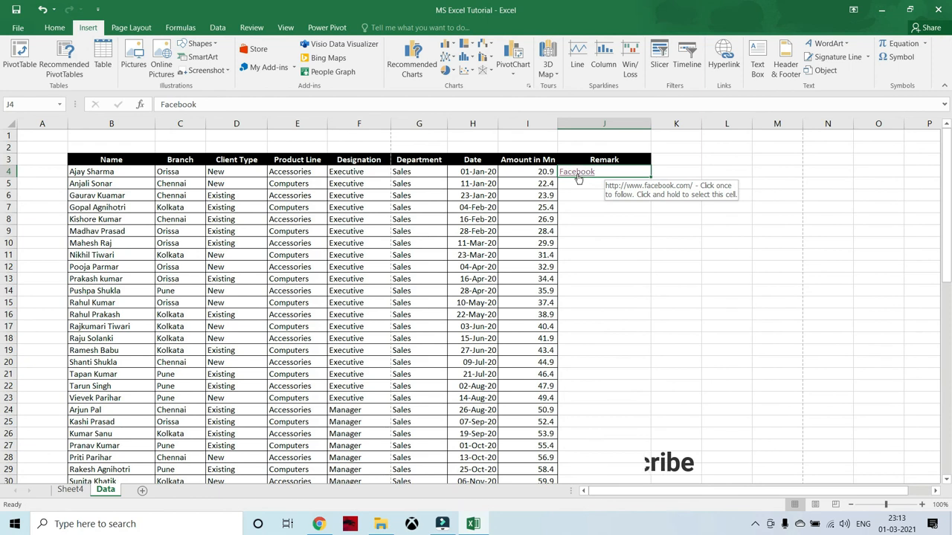
left_click(578, 177)
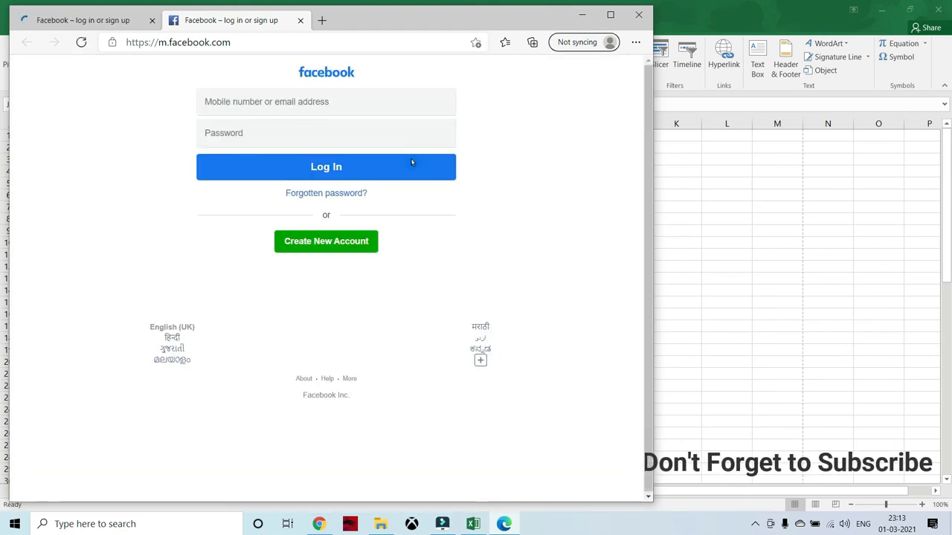
left_click(639, 14)
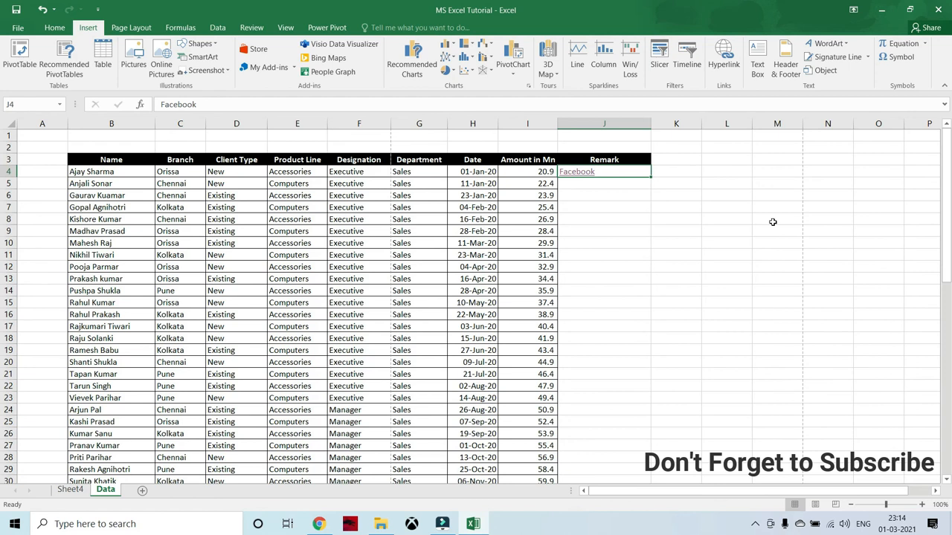
Step: Start inserting a text box on the Data sheet
left_click(758, 75)
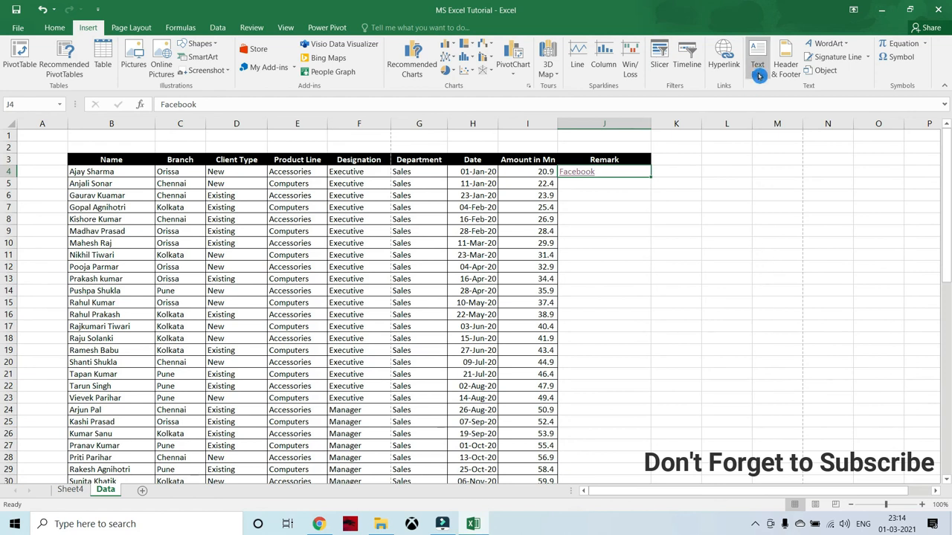